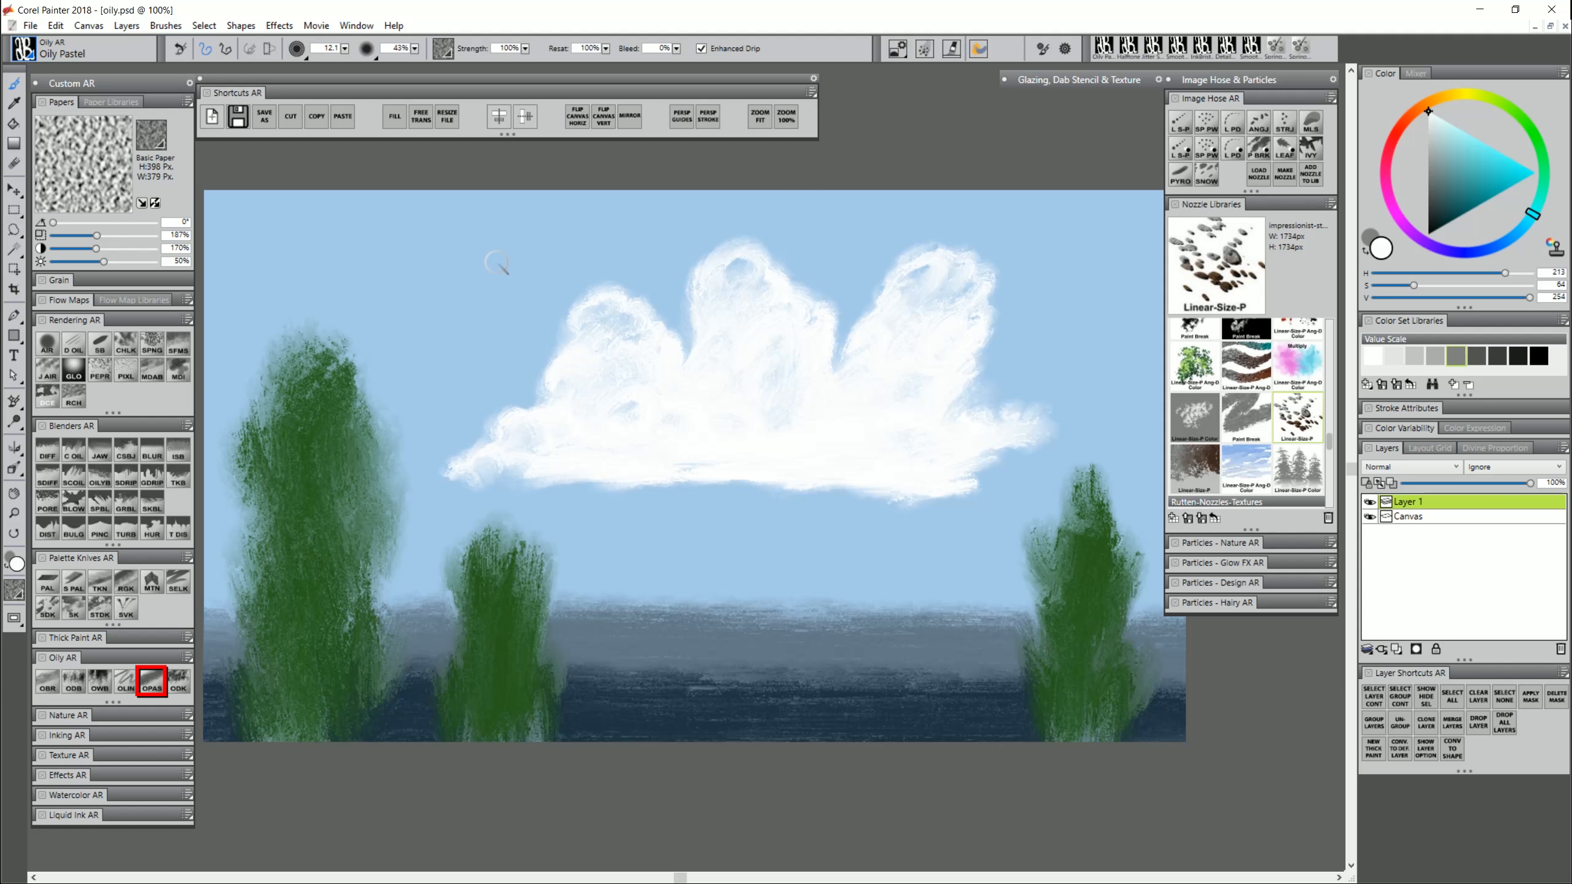
- Undo a white test stroke and paint two small white clouds with the Oily Pastel beside the large cloud, at brush size 13
mouse_move(486, 269)
left_mouse_down()
mouse_move(461, 314)
mouse_move(506, 289)
mouse_move(448, 363)
mouse_move(562, 260)
mouse_move(667, 239)
left_mouse_up()
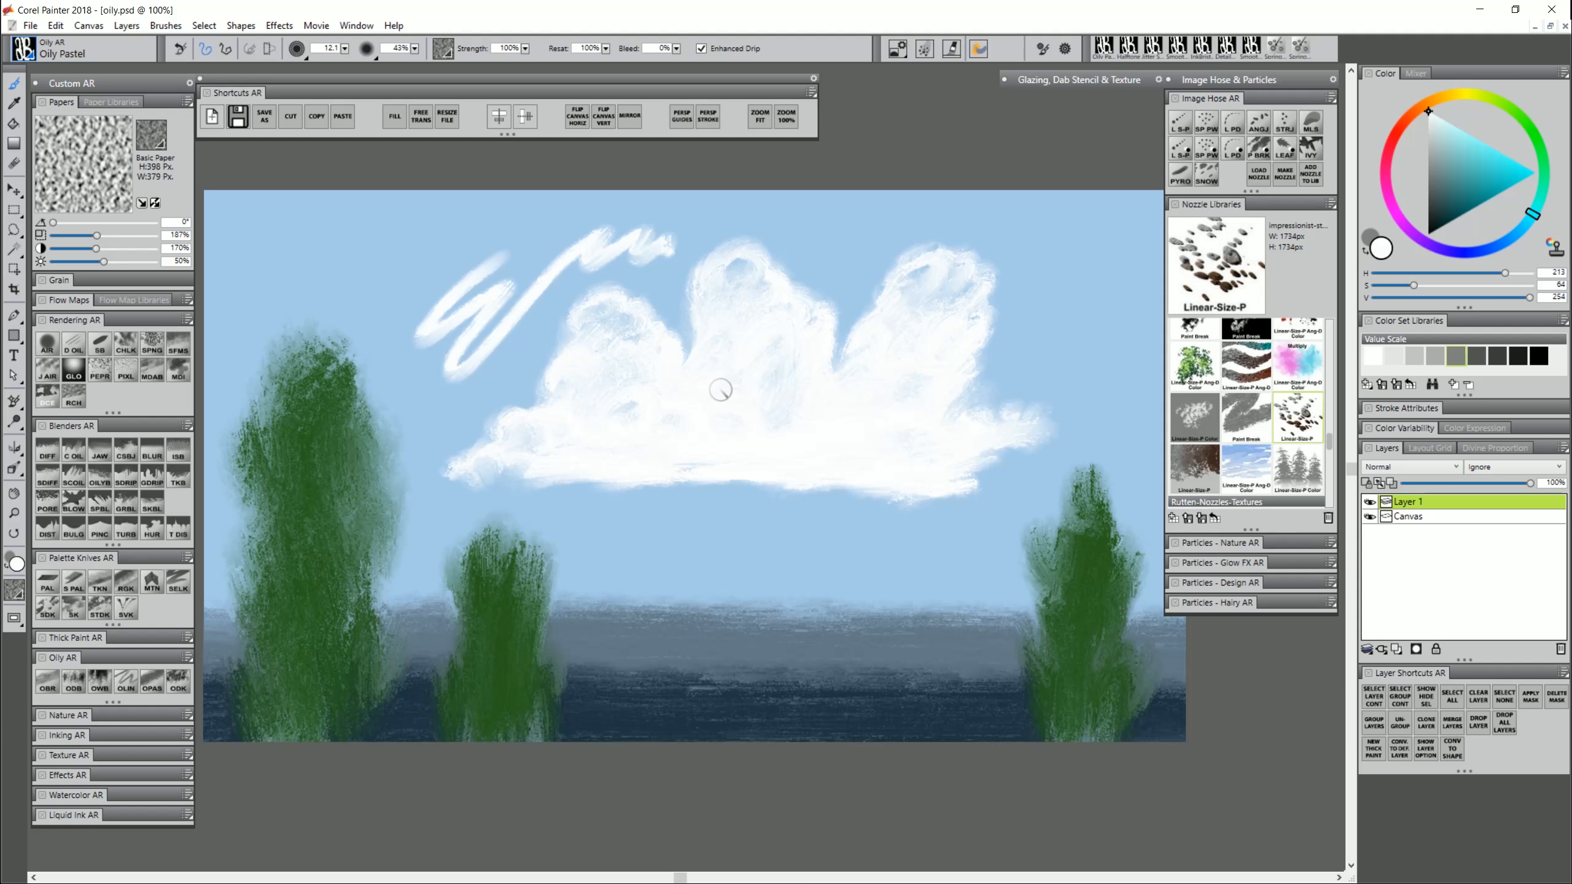
key("ctrl+z")
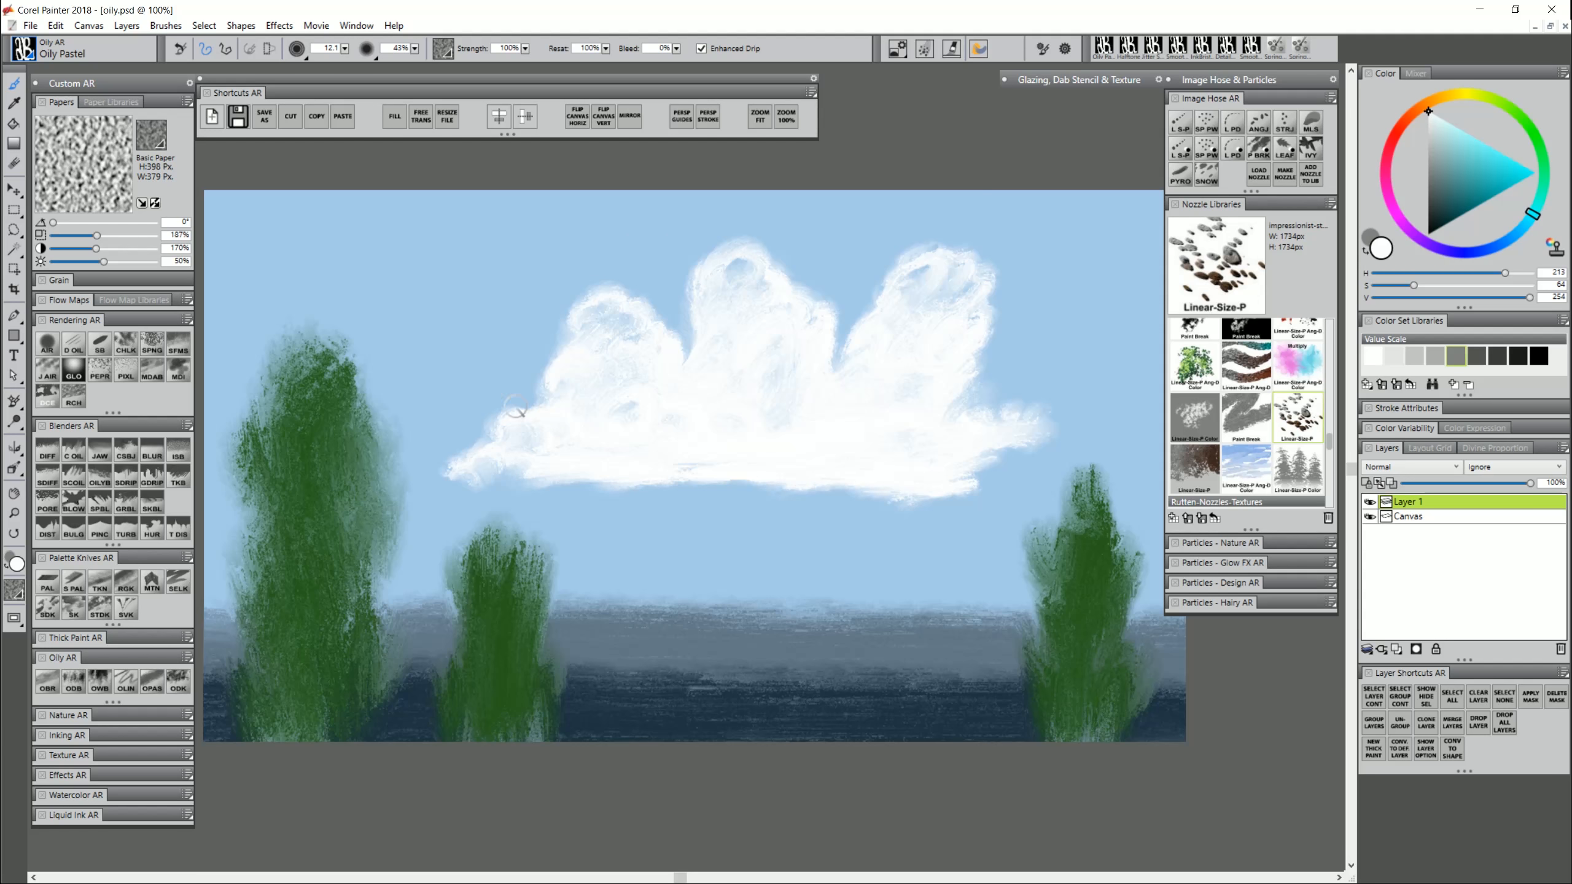
key("bracketright")
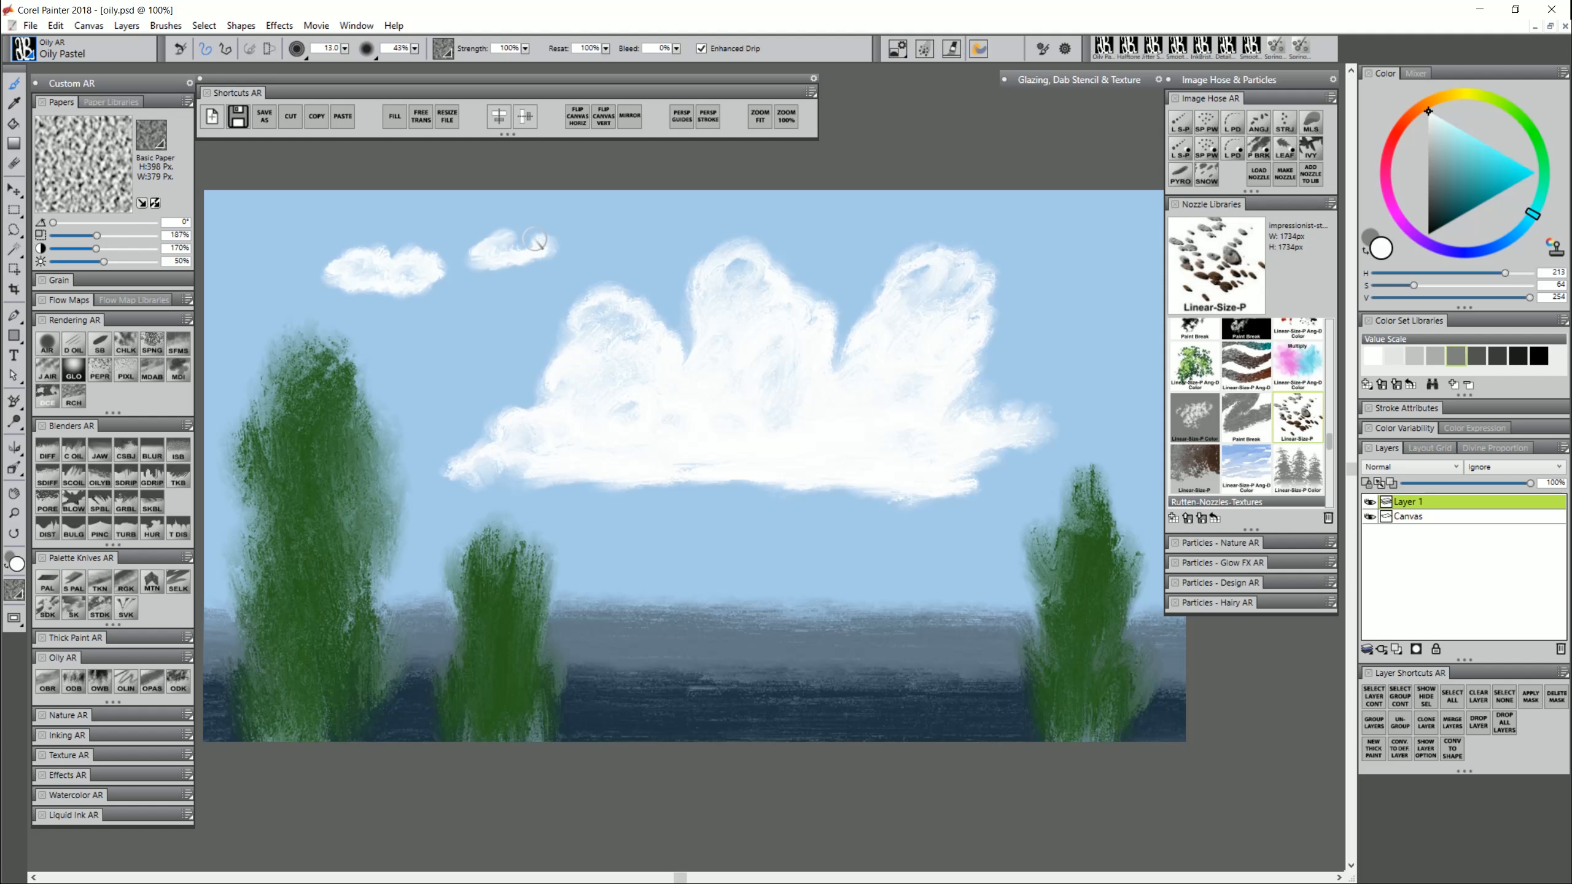
- Paint another tree below the large cloud in the sampled tree green at brush size 40.8, adding yellow-green strokes at its base
left_click(310, 582, "alt")
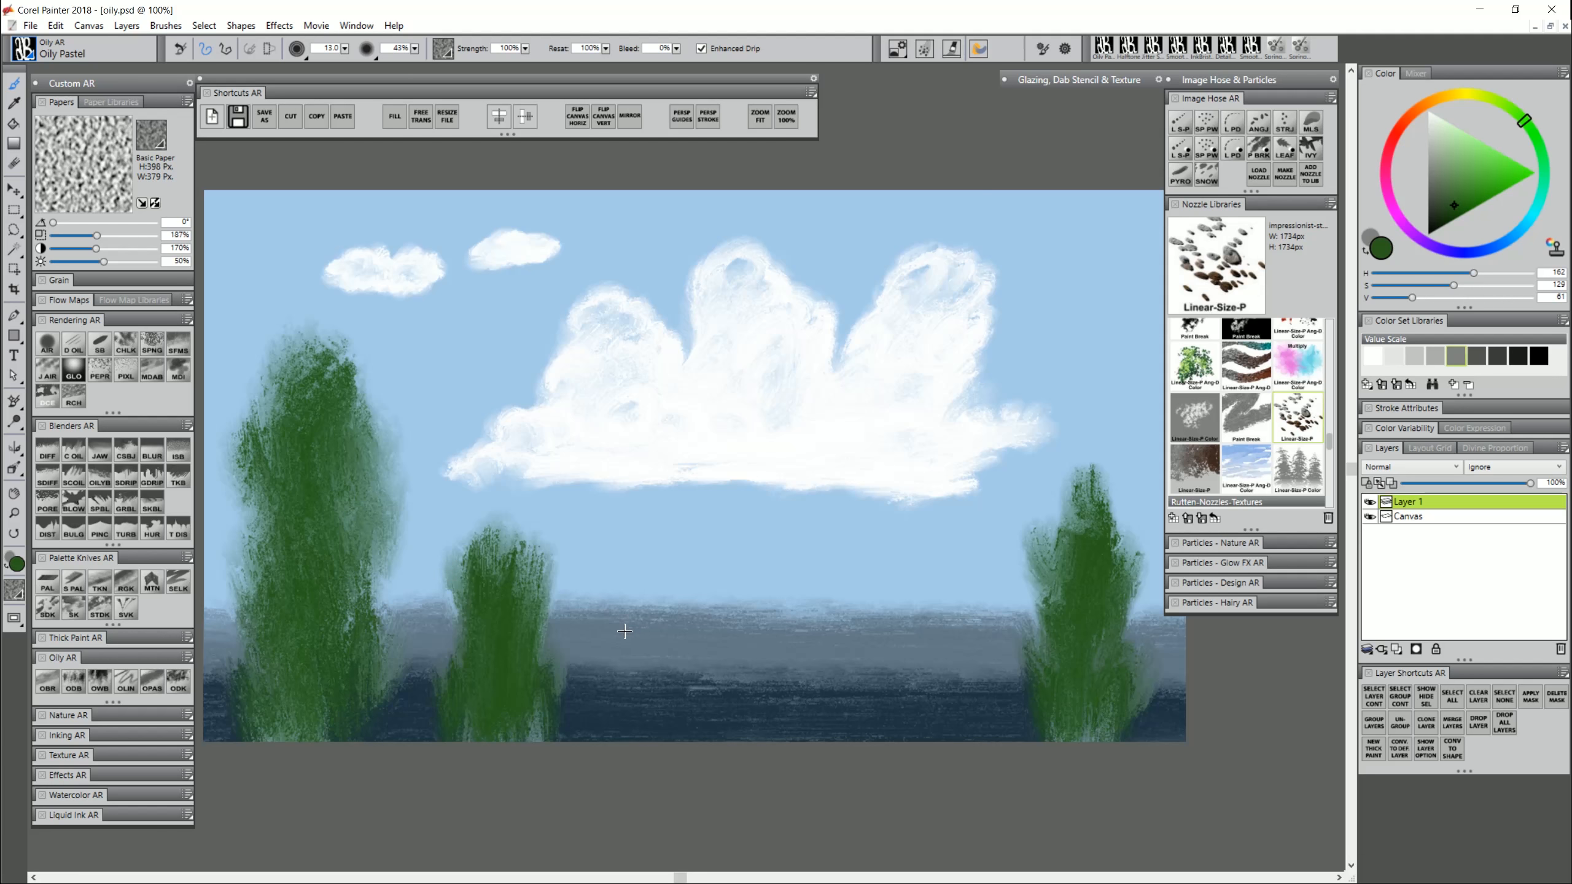
mouse_move(625, 632)
left_mouse_down()
mouse_move(670, 732)
mouse_move(653, 634)
mouse_move(685, 624)
mouse_move(658, 613)
mouse_move(668, 536)
mouse_move(686, 584)
mouse_move(678, 532)
mouse_move(659, 530)
mouse_move(689, 480)
mouse_move(676, 500)
mouse_move(673, 438)
mouse_move(684, 607)
left_mouse_up()
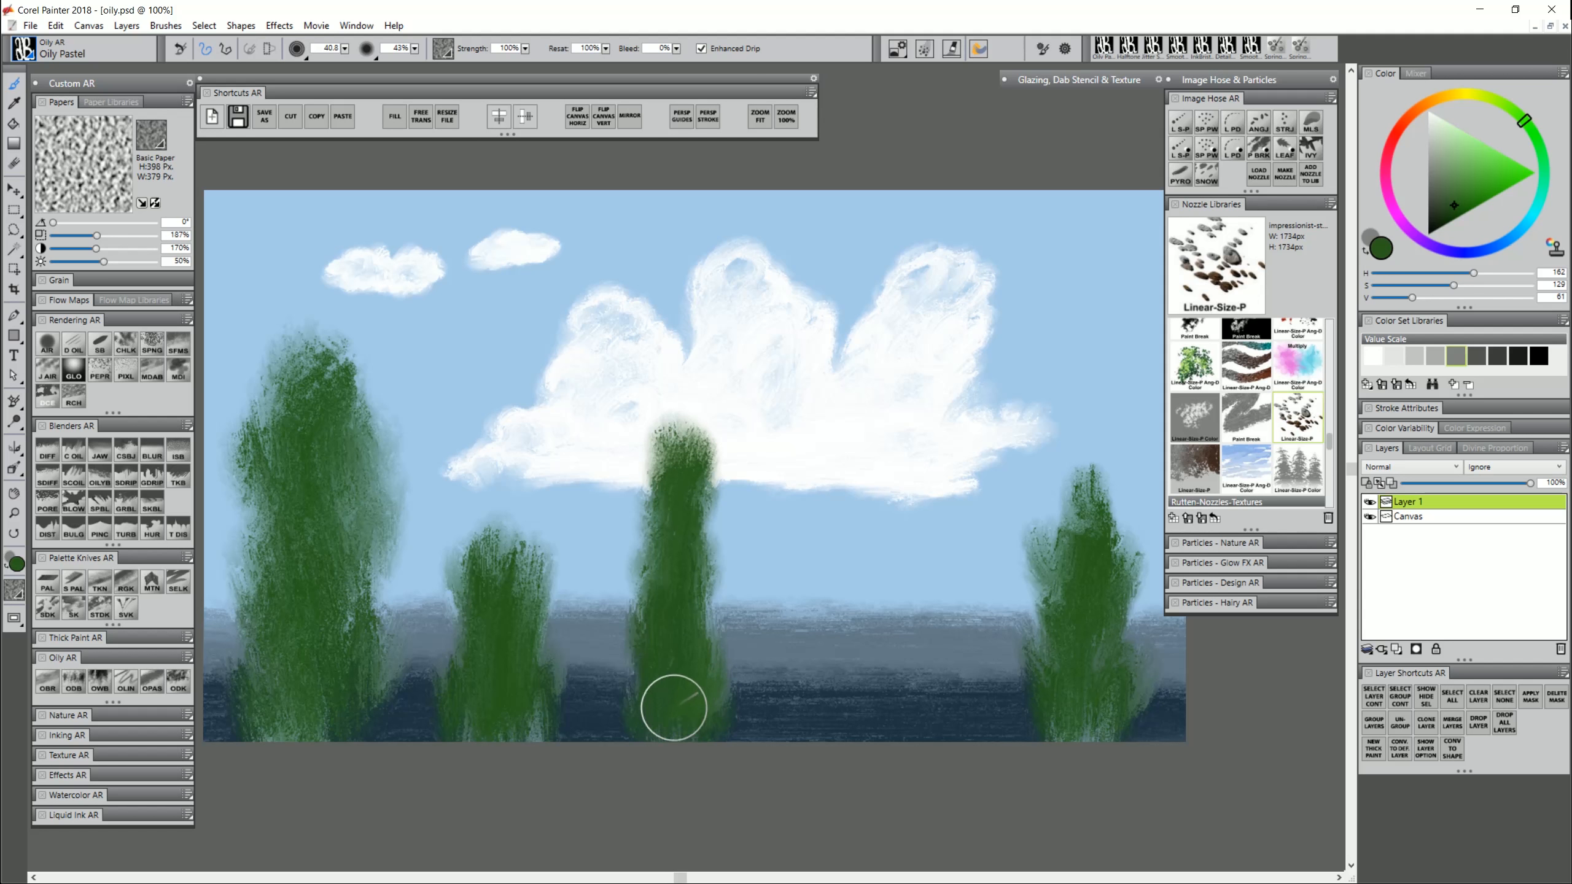
left_click(1494, 99)
left_click(1474, 199)
mouse_move(707, 726)
left_mouse_down()
mouse_move(701, 684)
mouse_move(692, 697)
mouse_move(698, 465)
mouse_move(679, 705)
left_mouse_up()
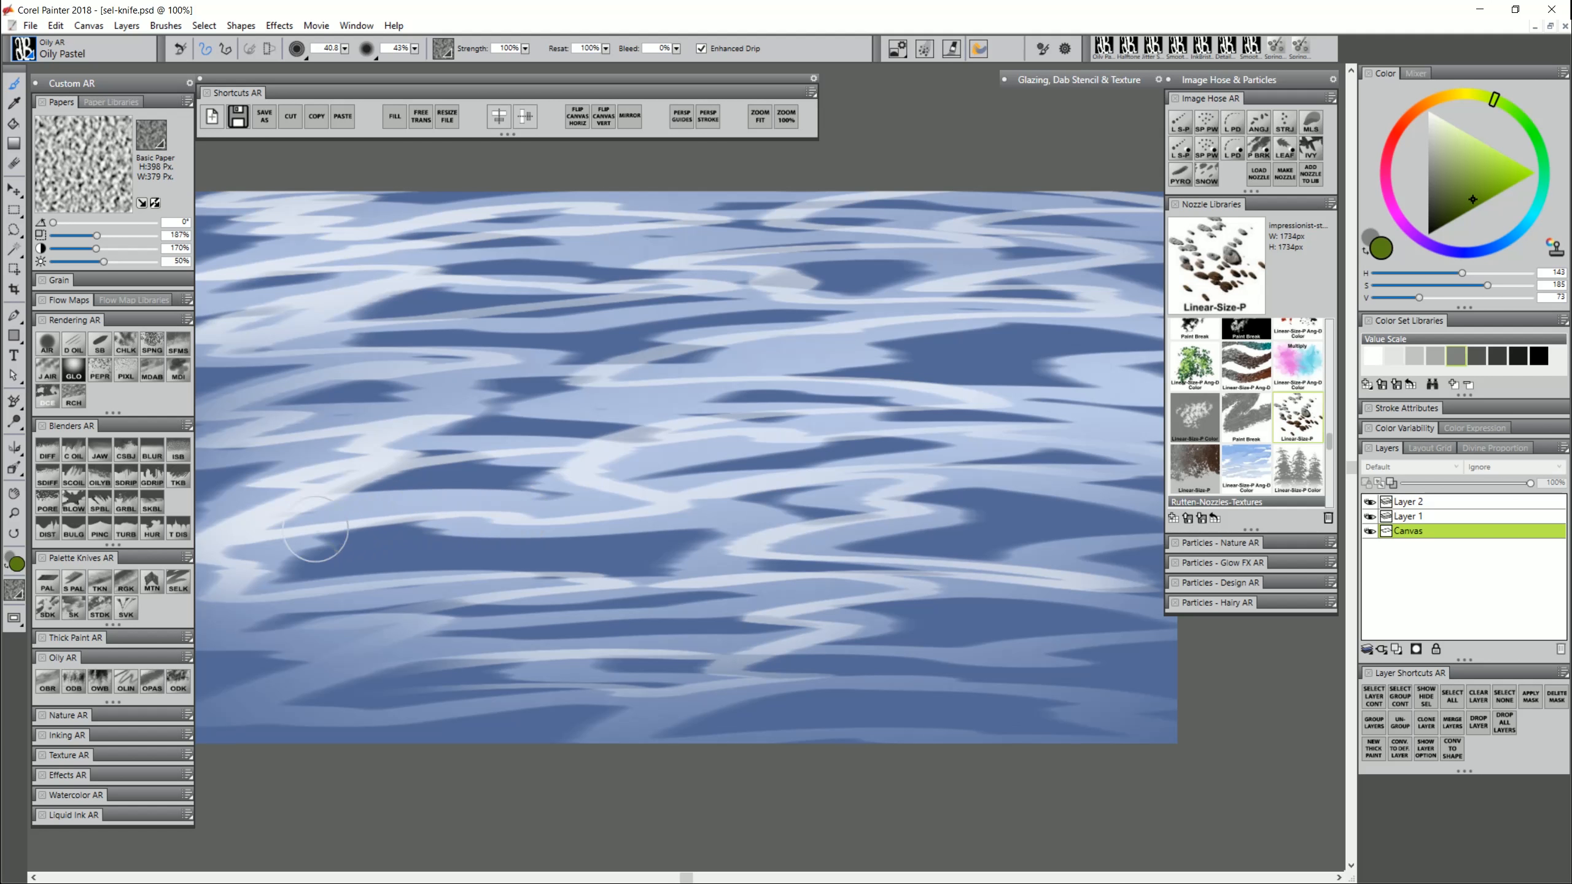
- Make a zigzag selection across the middle of the water with the Selection Knife and add a new layer above Layer 2
left_click(175, 588)
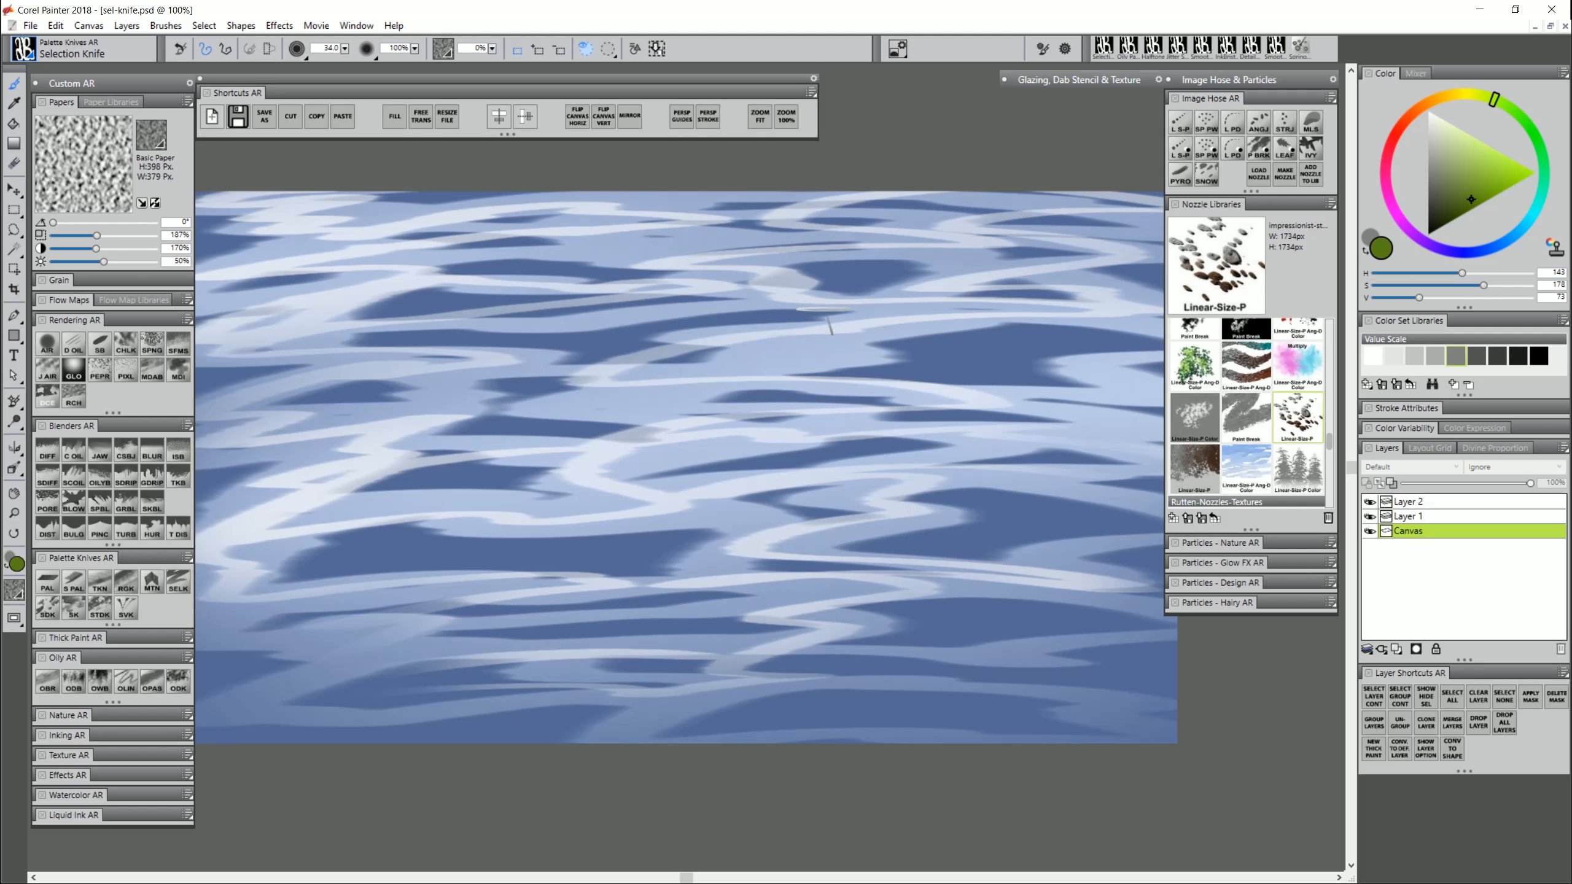
mouse_move(813, 322)
left_mouse_down()
mouse_move(531, 339)
mouse_move(842, 344)
mouse_move(760, 322)
mouse_move(450, 306)
mouse_move(557, 335)
mouse_move(595, 371)
mouse_move(923, 378)
mouse_move(604, 406)
mouse_move(507, 446)
mouse_move(929, 449)
mouse_move(631, 490)
mouse_move(421, 467)
mouse_move(623, 543)
mouse_move(879, 514)
mouse_move(953, 564)
mouse_move(582, 585)
mouse_move(469, 617)
mouse_move(892, 628)
mouse_move(926, 570)
left_mouse_up()
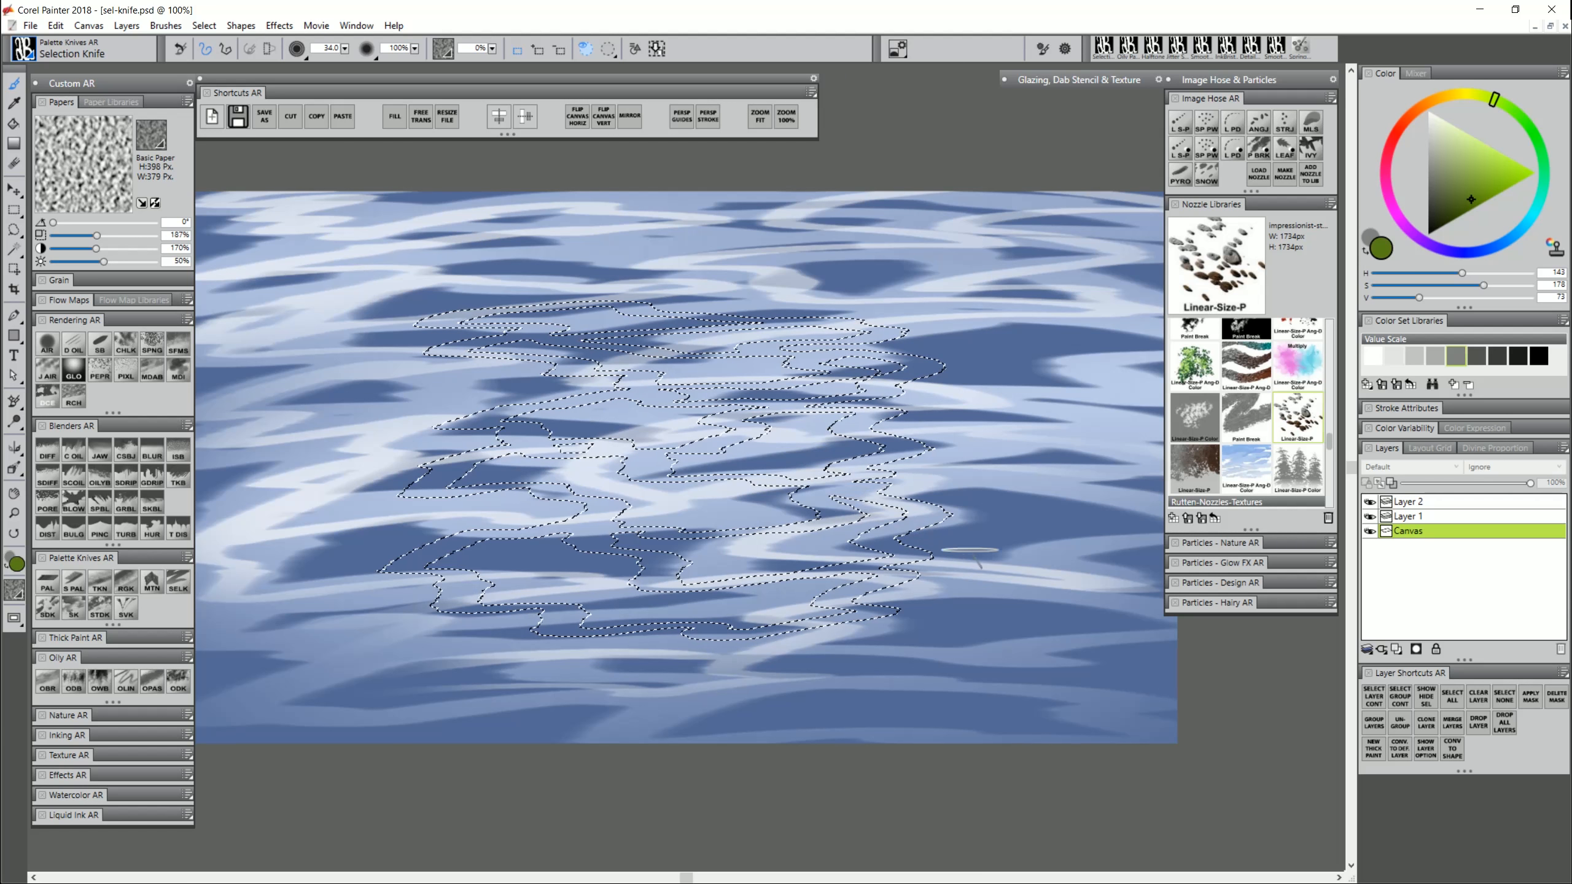
left_click(1424, 506)
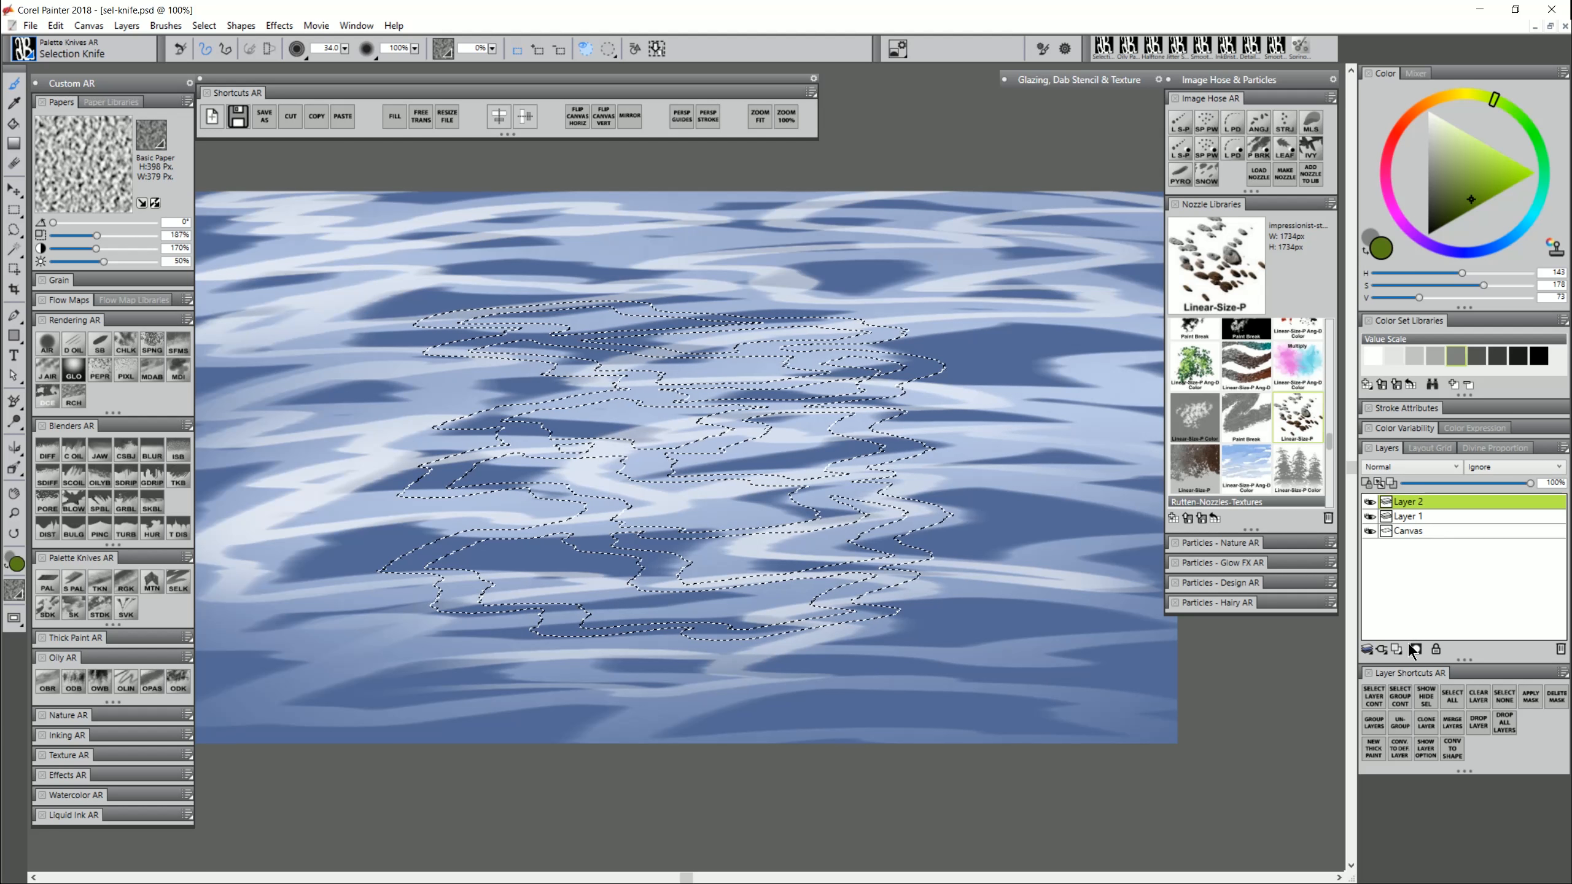
left_click(1398, 649)
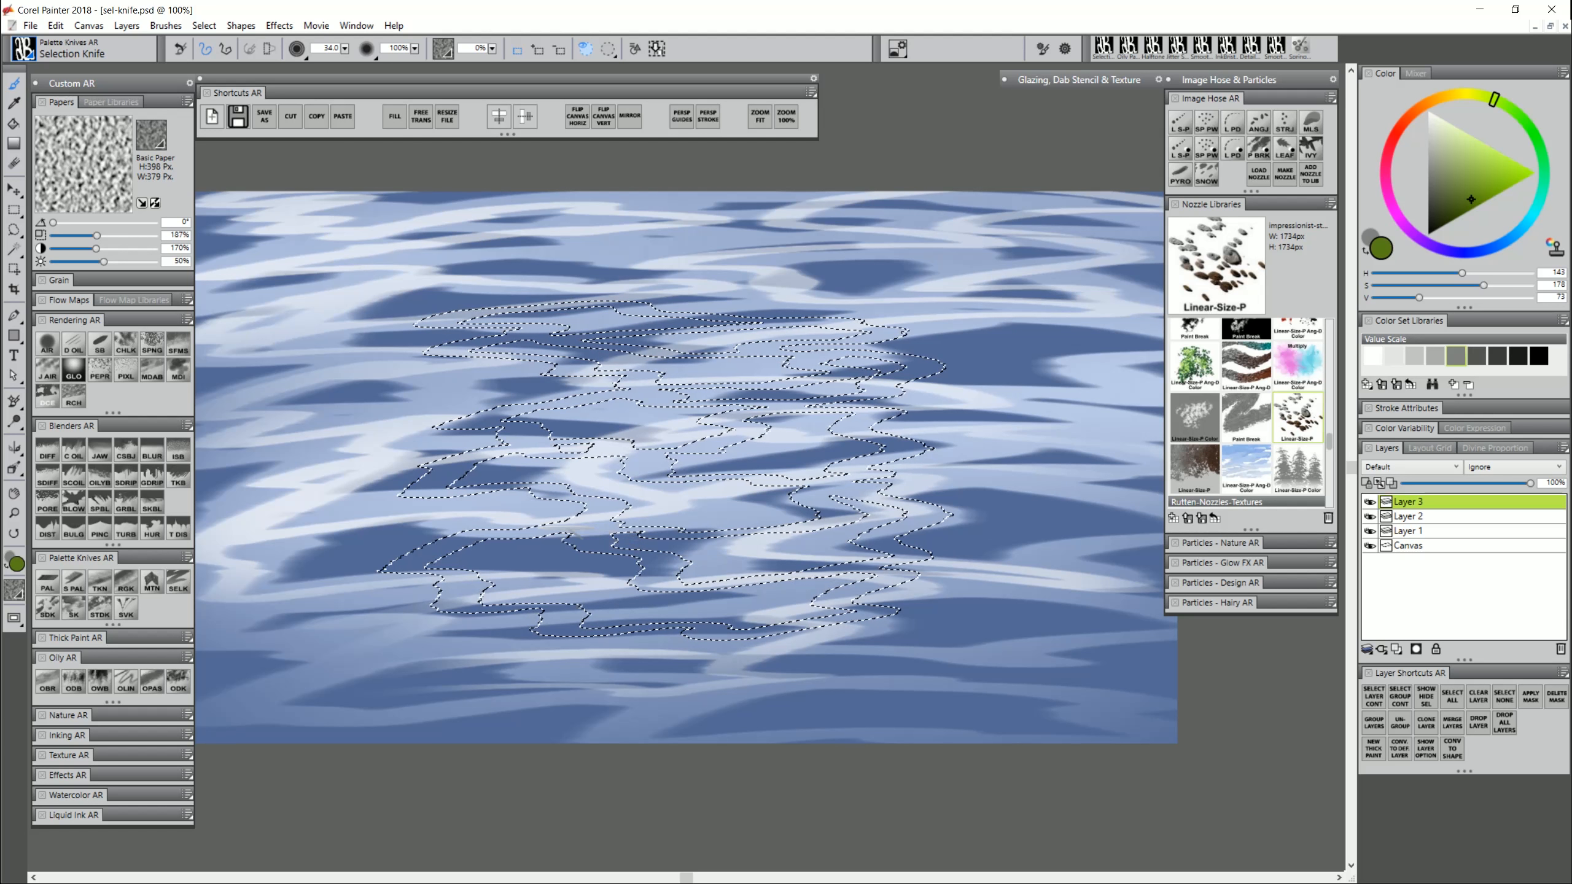
- Paint soft white highlights inside the zigzag selection on Layer 3 with Digital Airbrush G
left_click(141, 338)
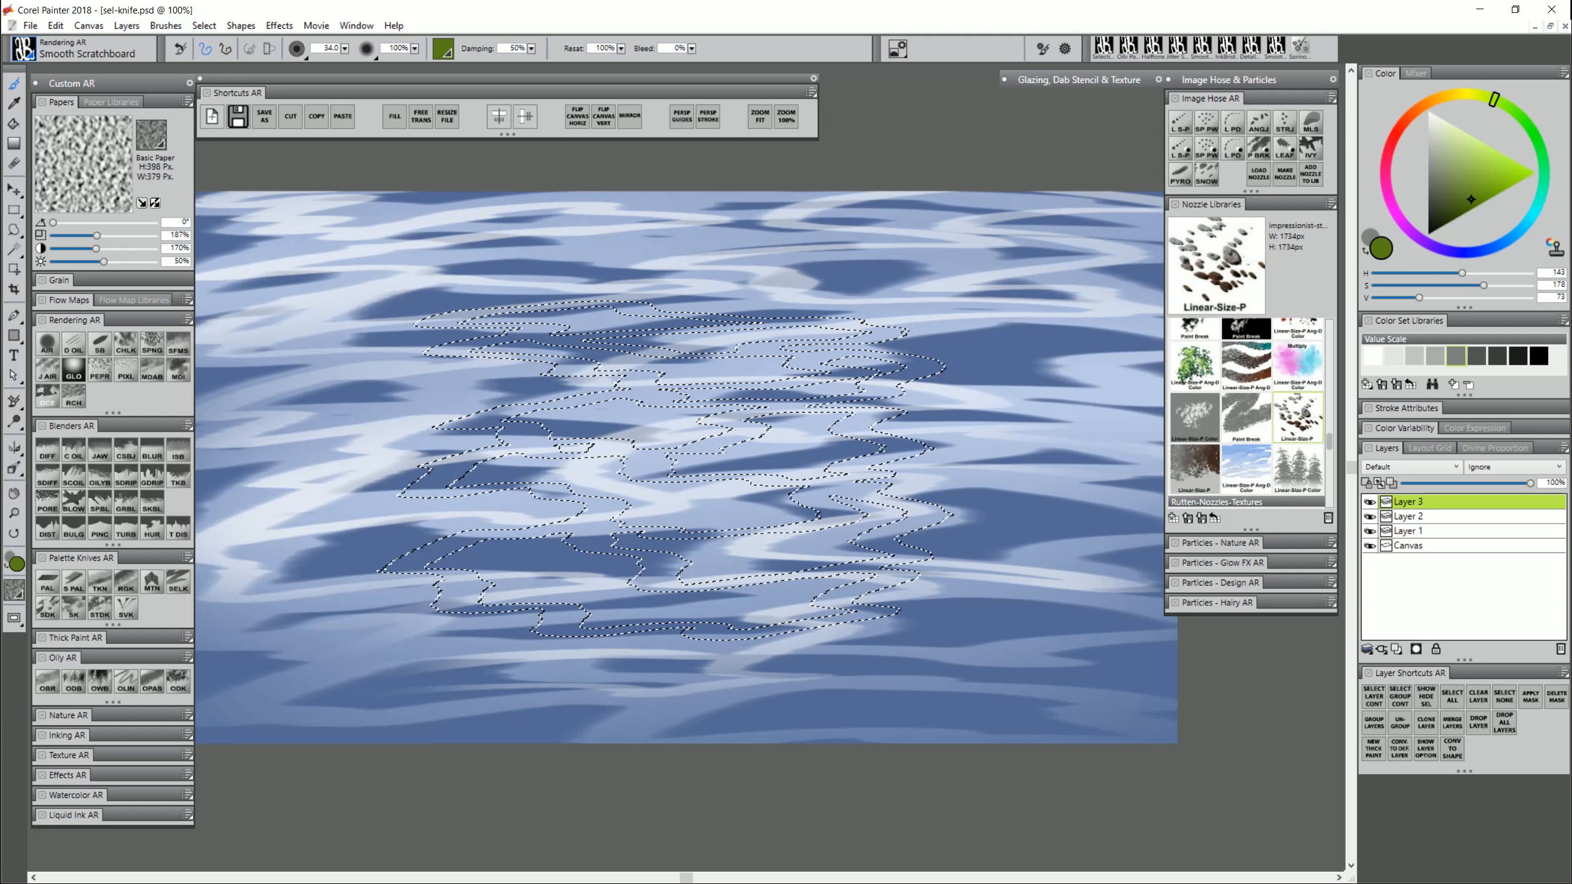
left_click(48, 344)
left_click_drag(1435, 127, 1381, 24)
left_click_drag(693, 302, 670, 364)
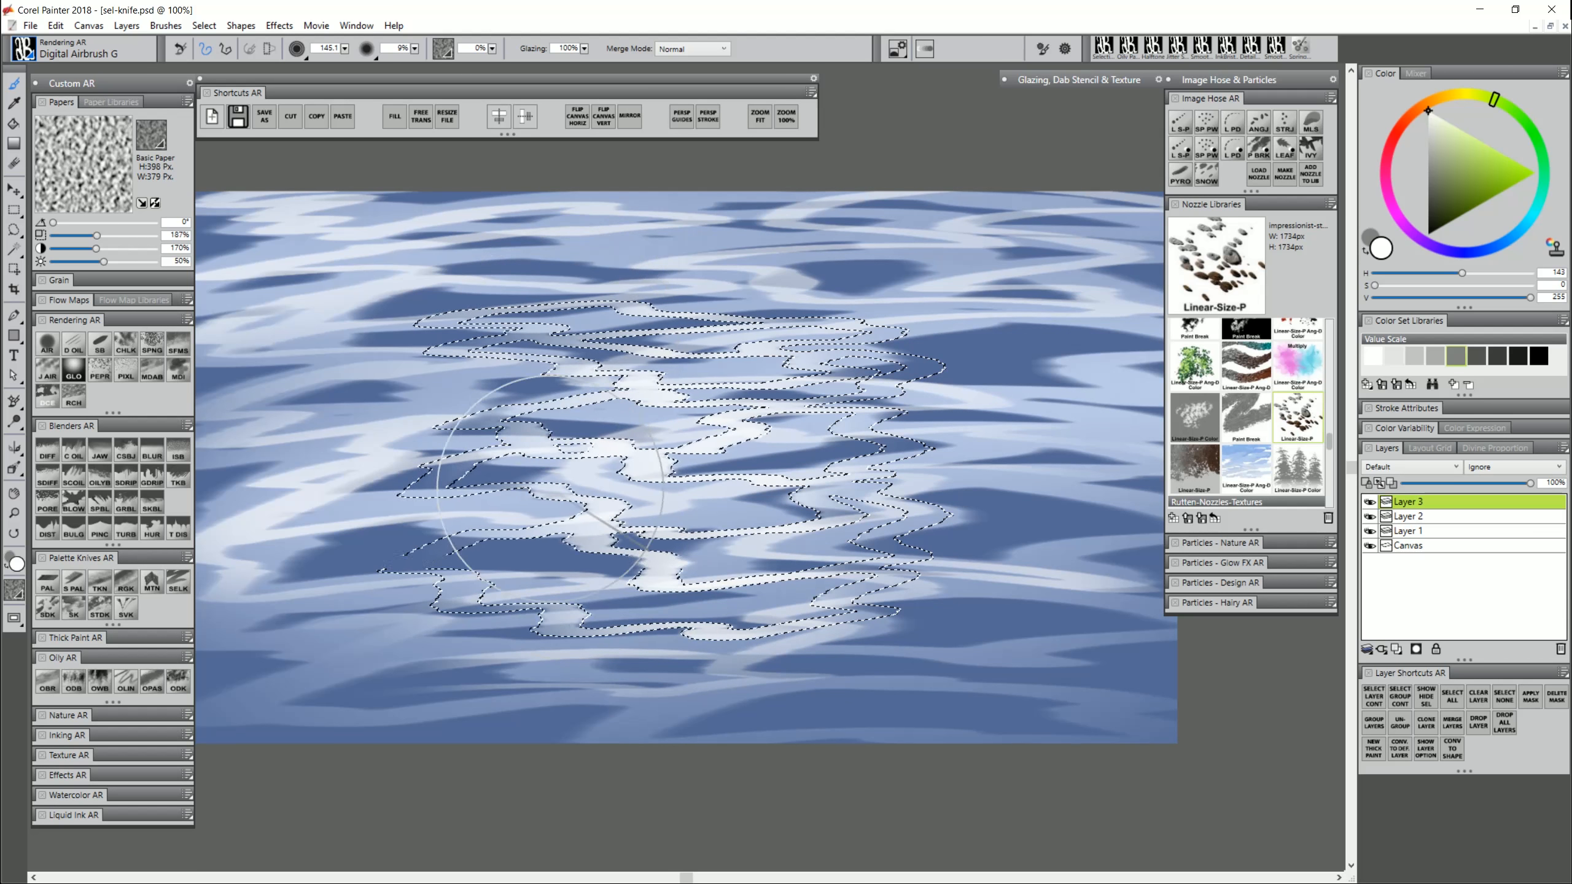
left_click_drag(551, 488, 662, 619)
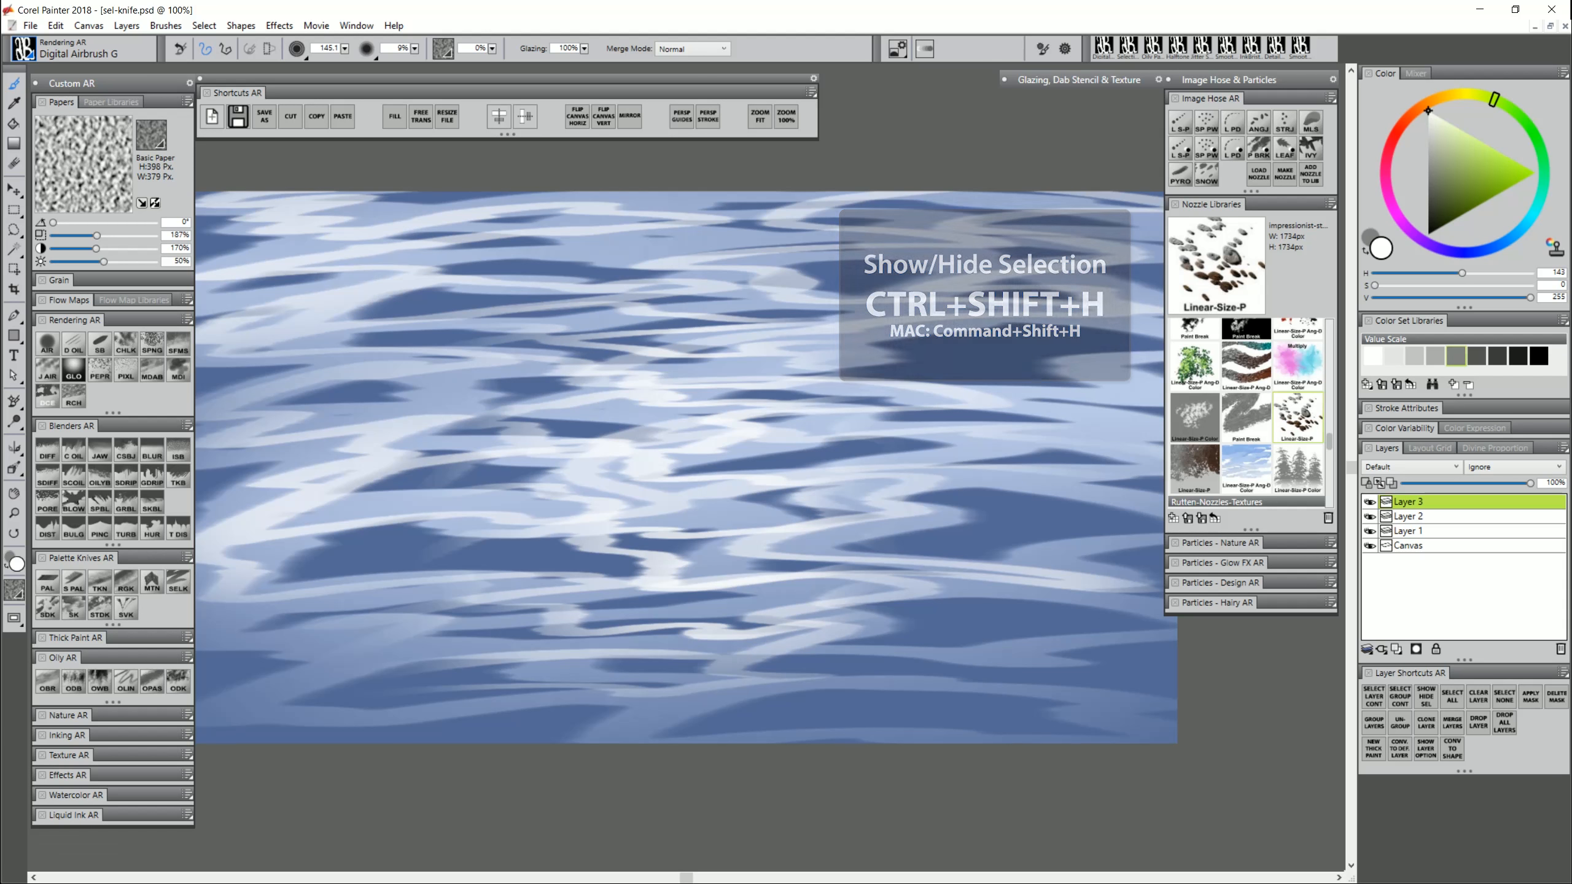
- Compare the water with and without the highlights by hiding and showing Layer 3
left_click(1370, 503)
left_click(1373, 501)
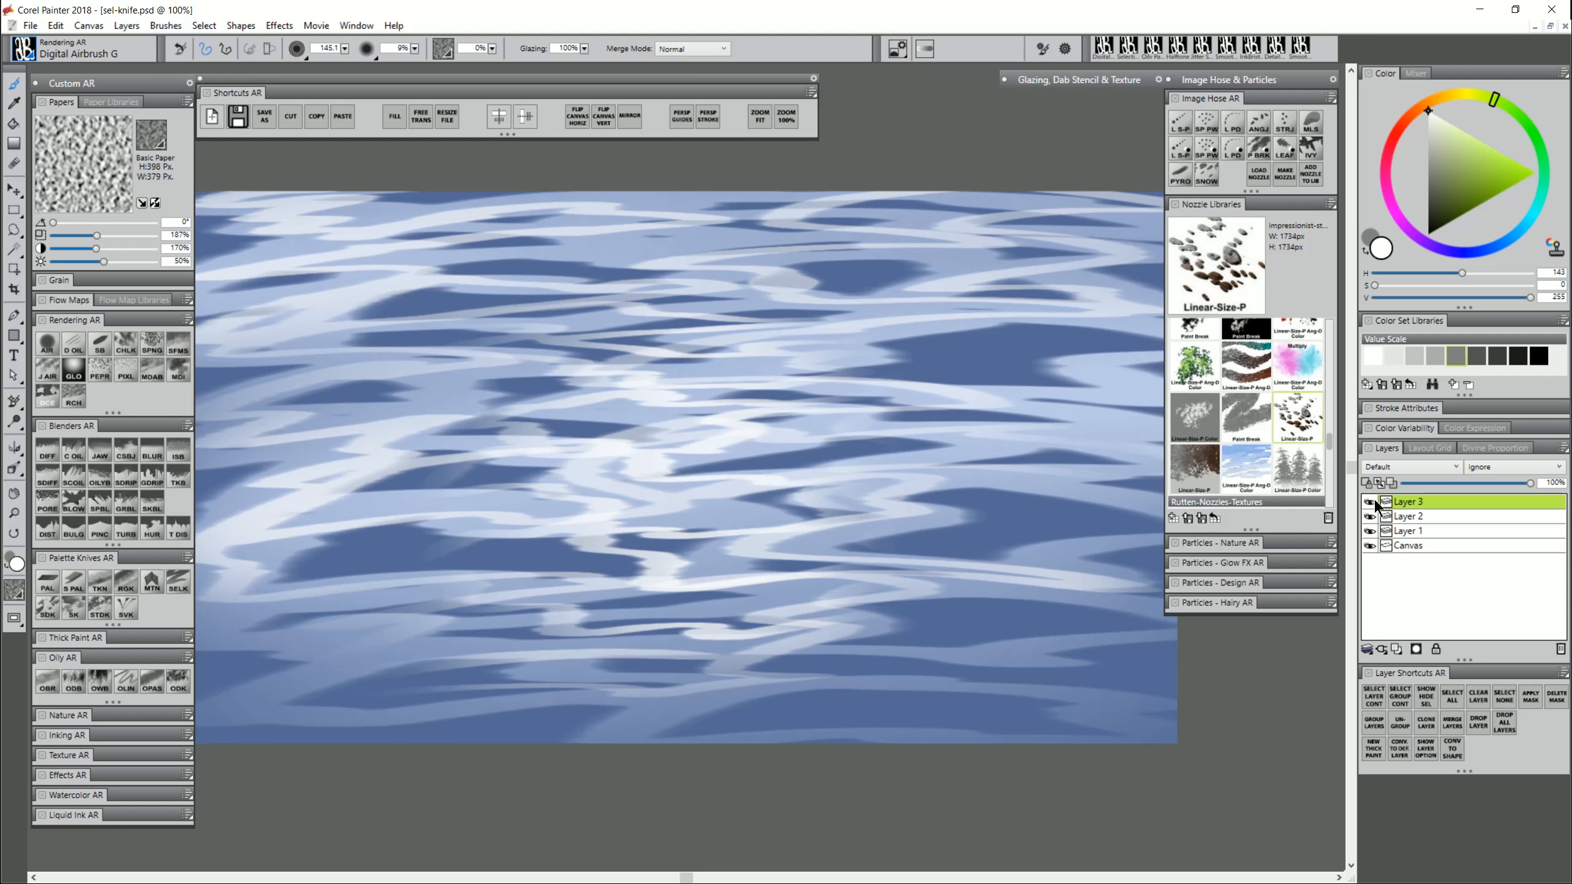
left_click(1375, 499)
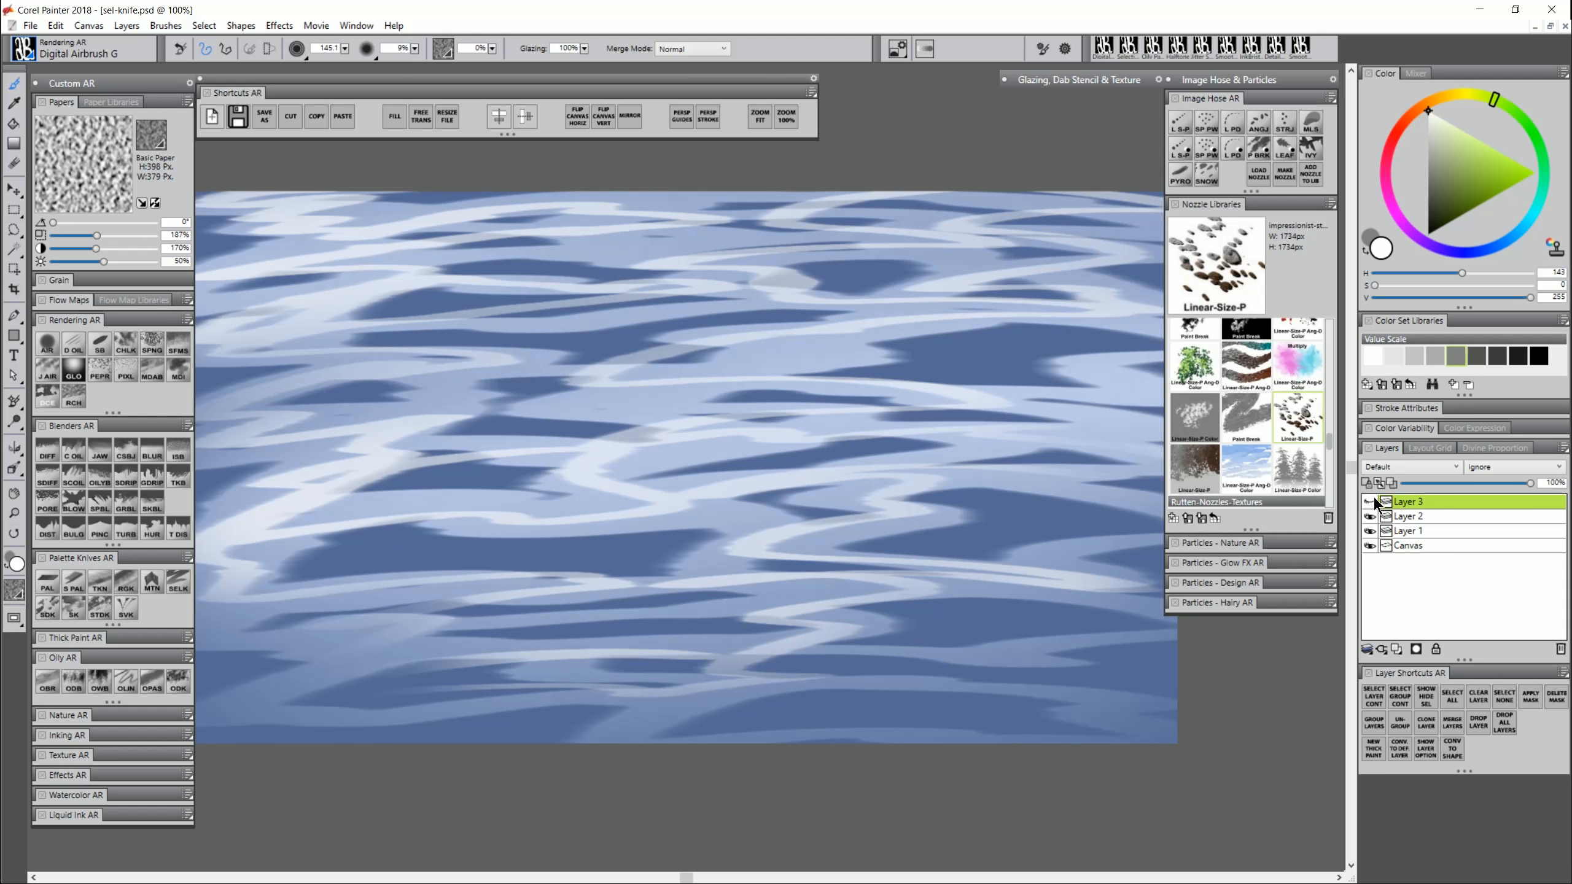
left_click(1375, 501)
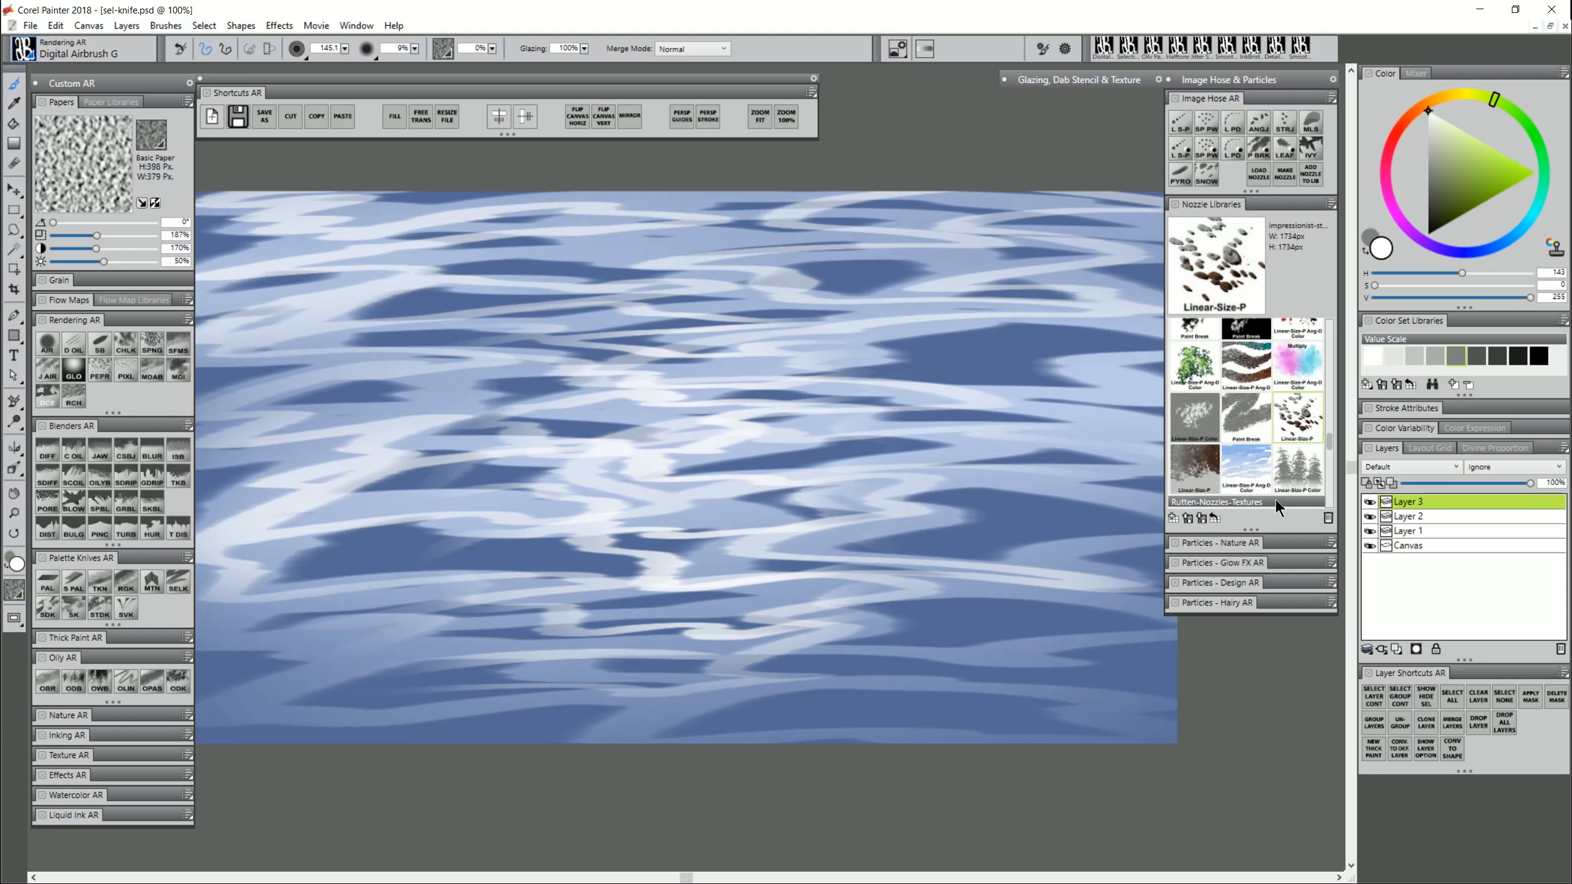
- Fill the selected area on Layer 3 with a preset gradient running vertically from the lower to the upper part of the water
left_click(14, 143)
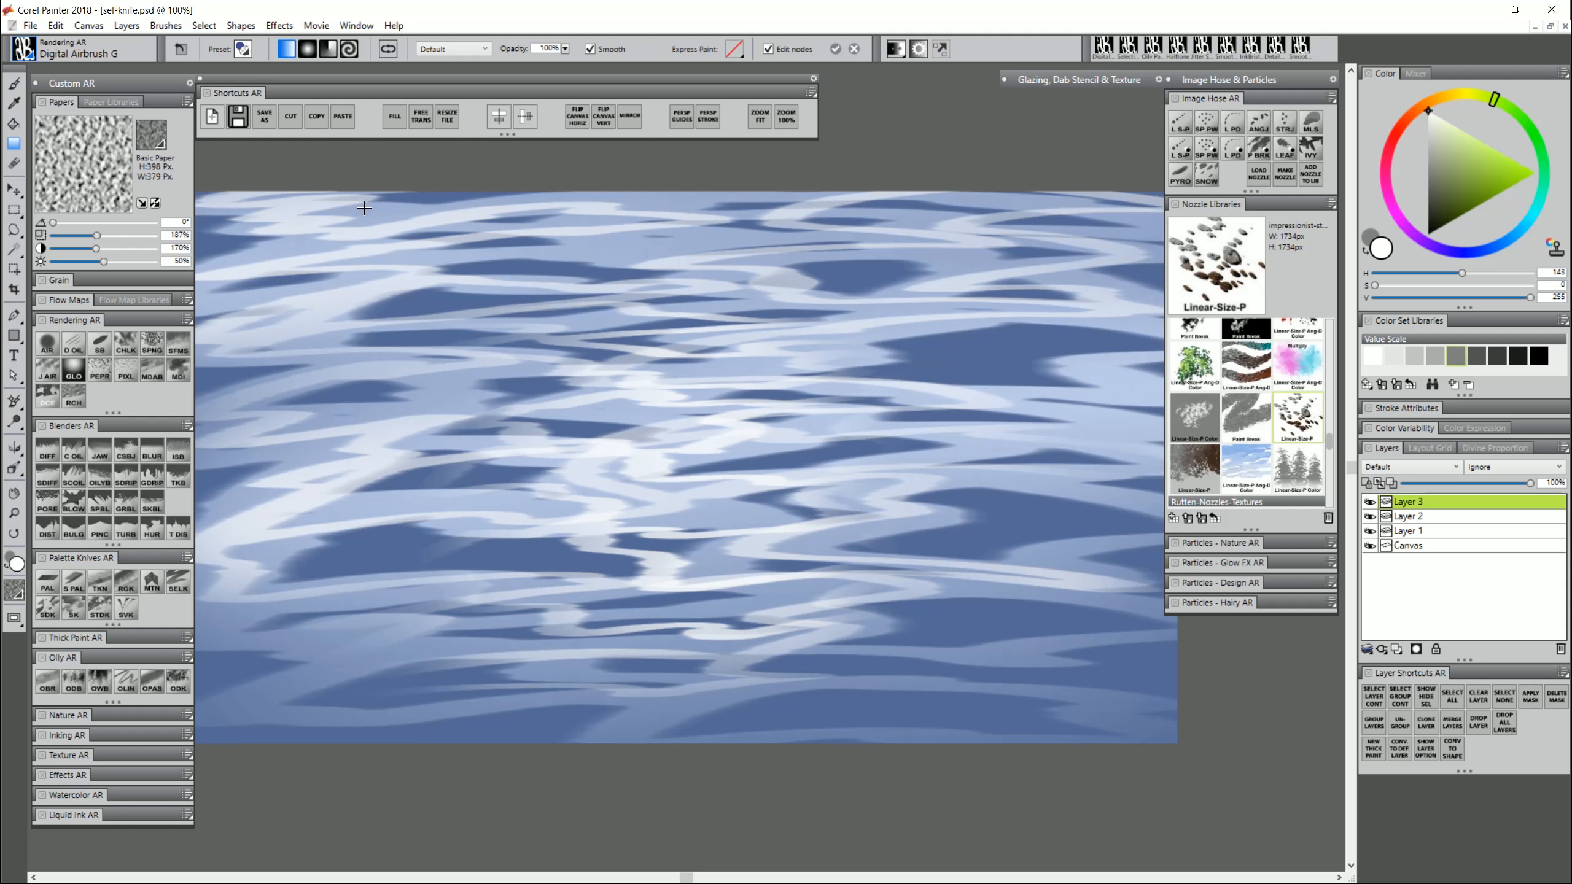
left_click(243, 49)
left_click(278, 116)
mouse_move(671, 591)
left_mouse_down()
mouse_move(694, 344)
mouse_move(671, 279)
left_mouse_up()
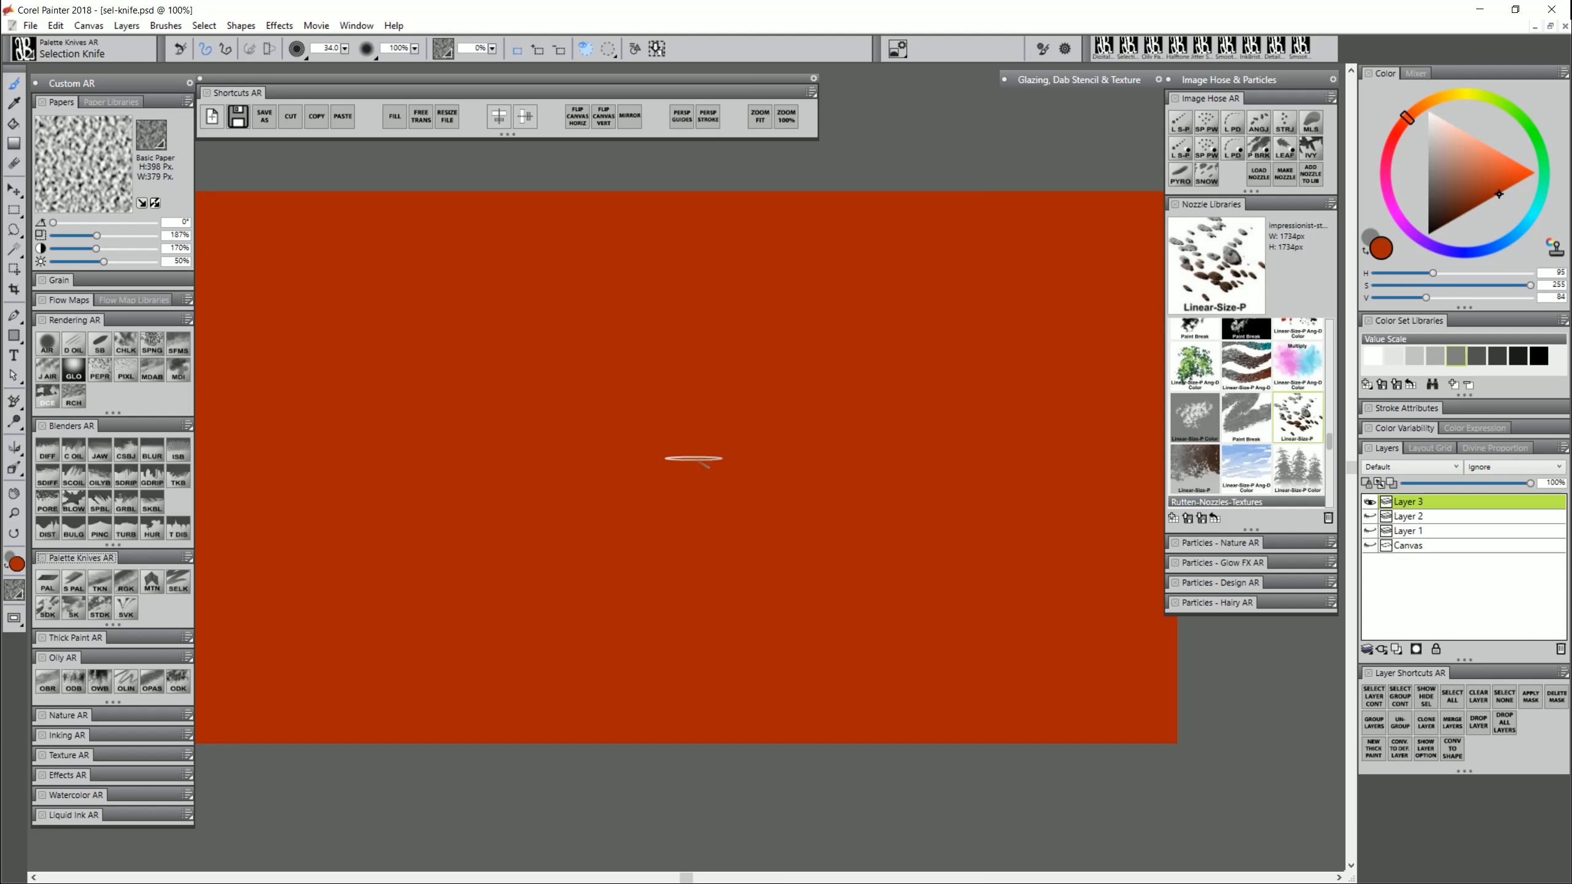
- Cut a zigzag shape out of the red fill on Layer 3 with the Selection Knife, and remove the selection
left_click_drag(562, 400, 714, 403)
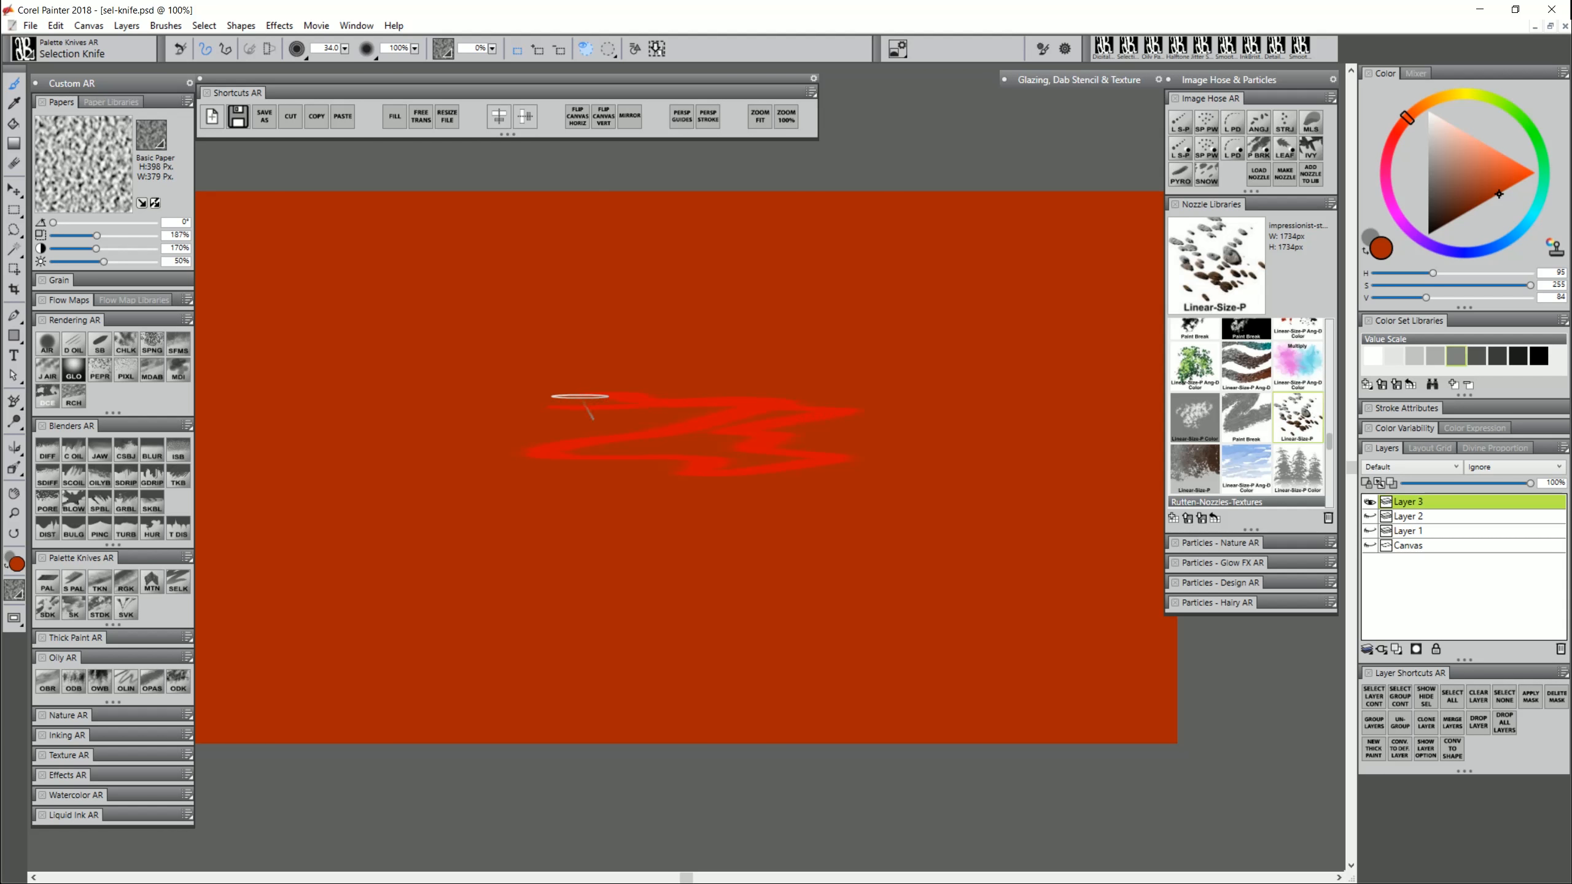
mouse_move(579, 396)
left_mouse_down()
mouse_move(492, 446)
mouse_move(574, 467)
left_mouse_up()
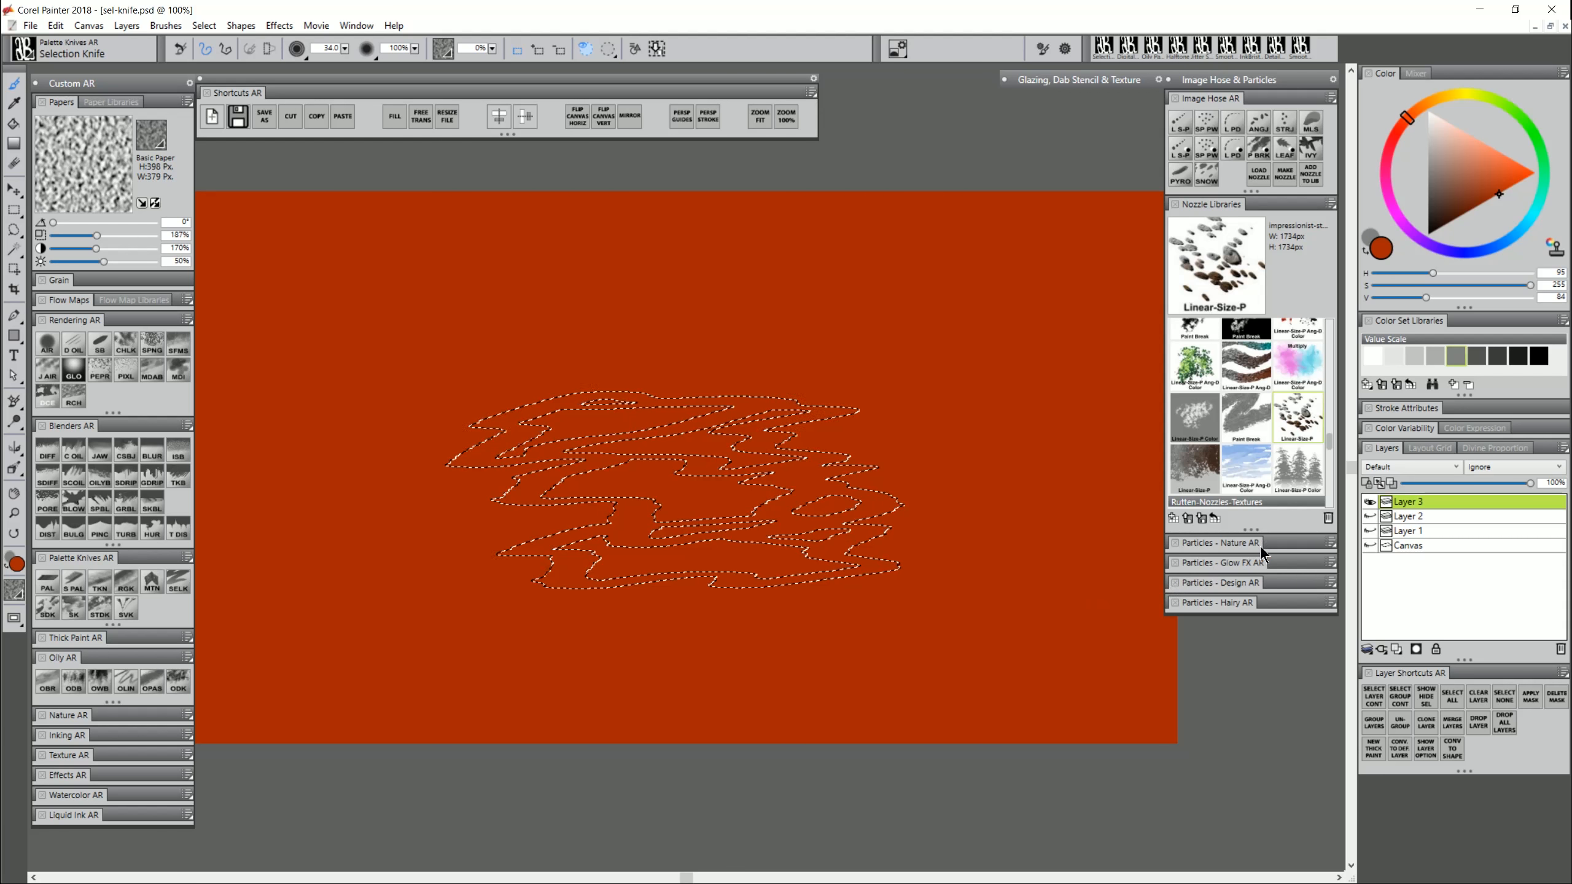
key("Delete")
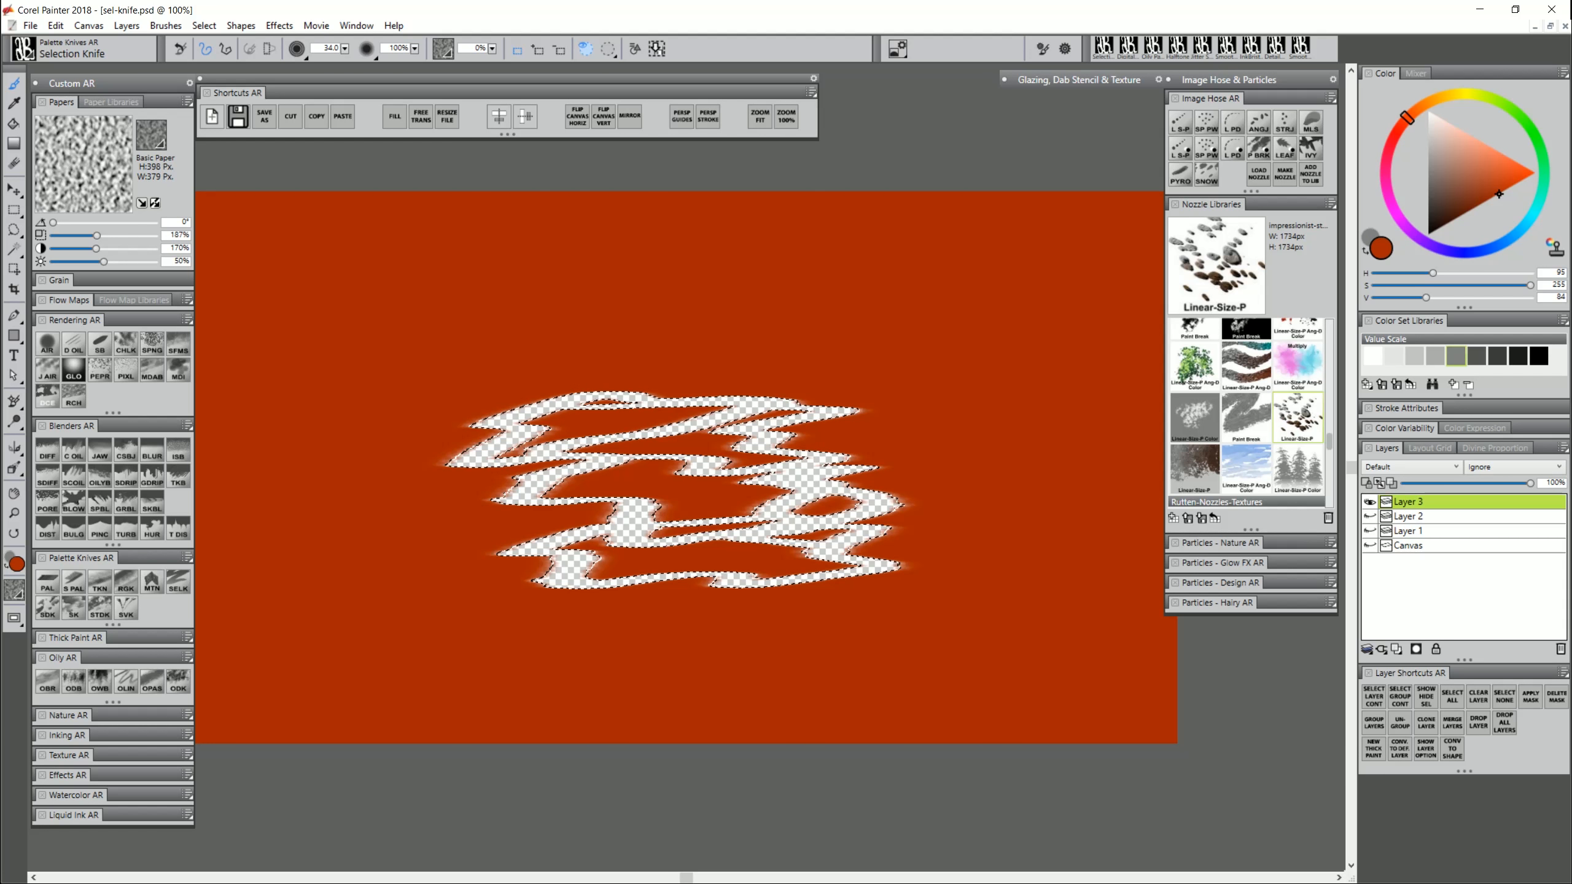
key("ctrl+d")
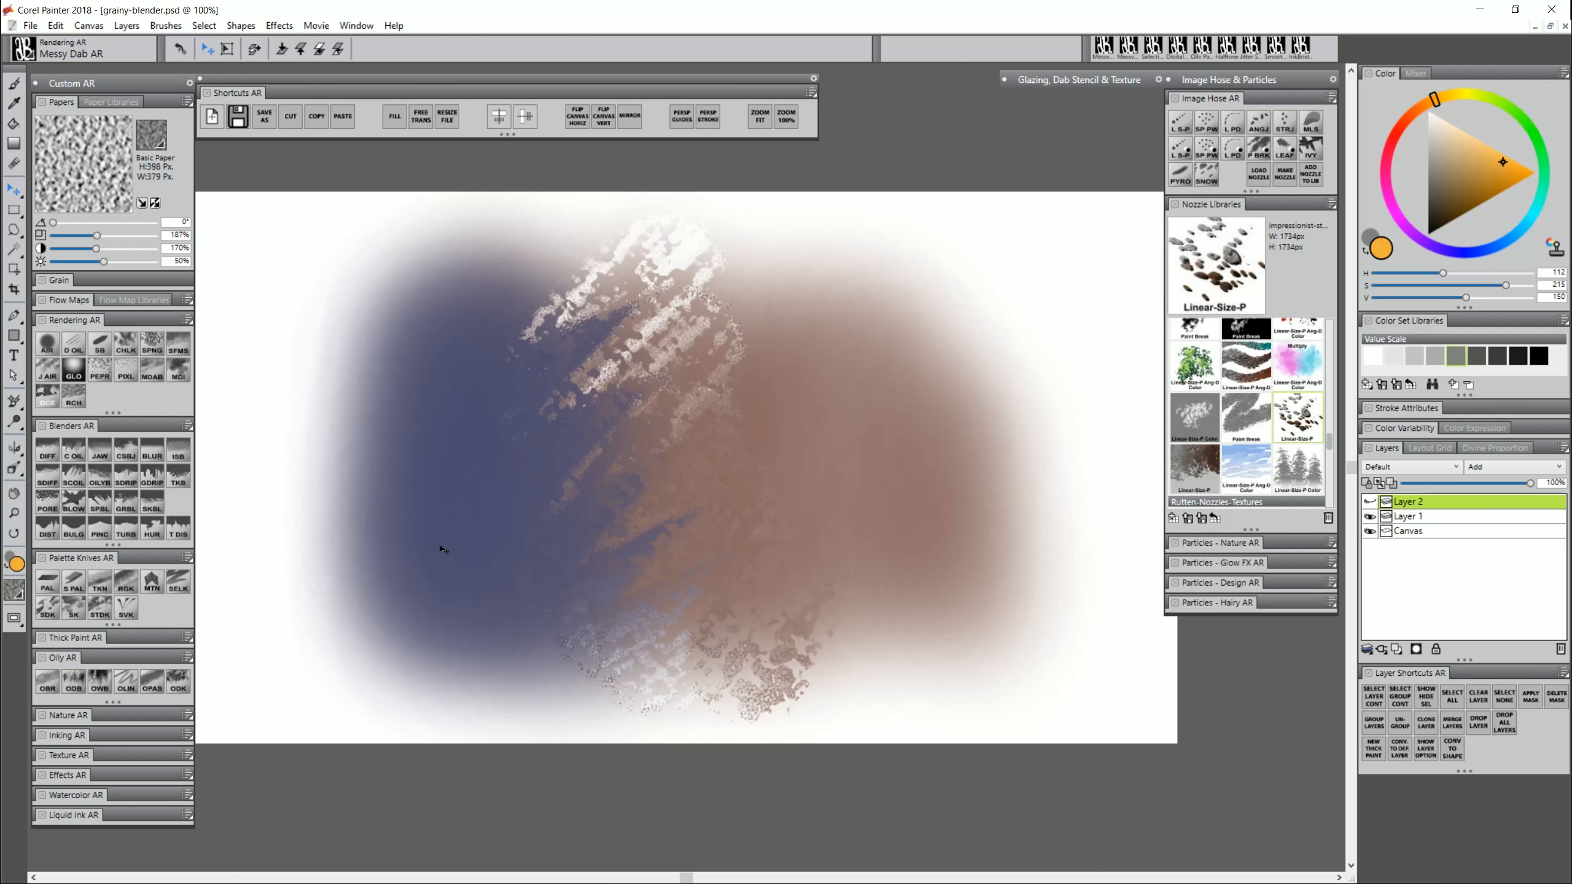
- Try the Grainy Blender with Basic Paper along the seam between the rust and yellow patches, and undo the strokes
left_click(126, 508)
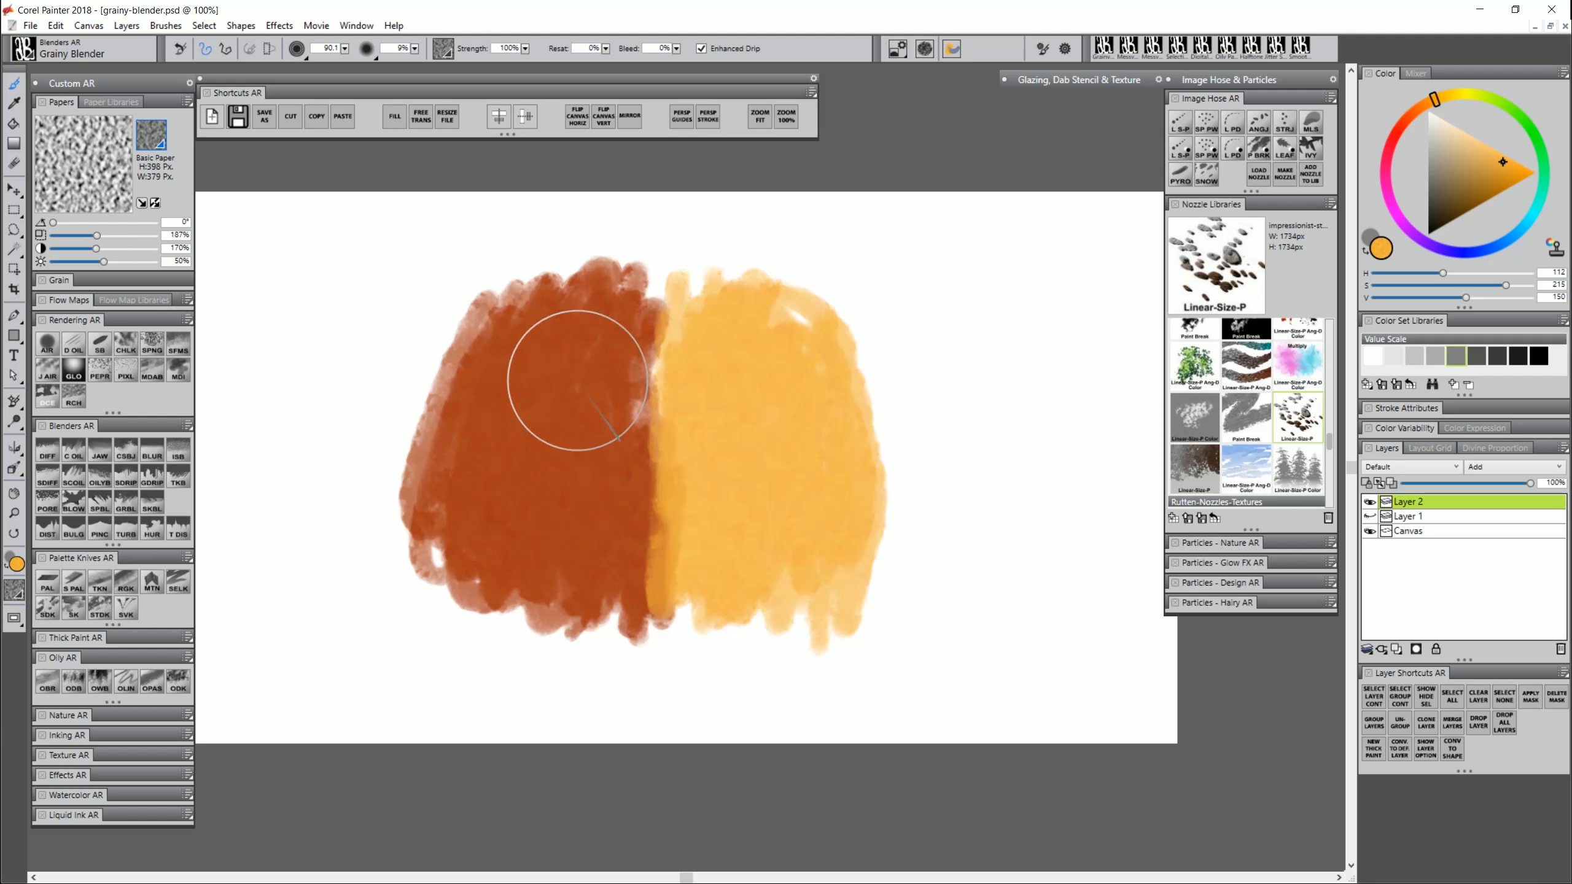
mouse_move(644, 371)
left_mouse_down()
mouse_move(660, 387)
mouse_move(644, 464)
mouse_move(659, 558)
left_mouse_up()
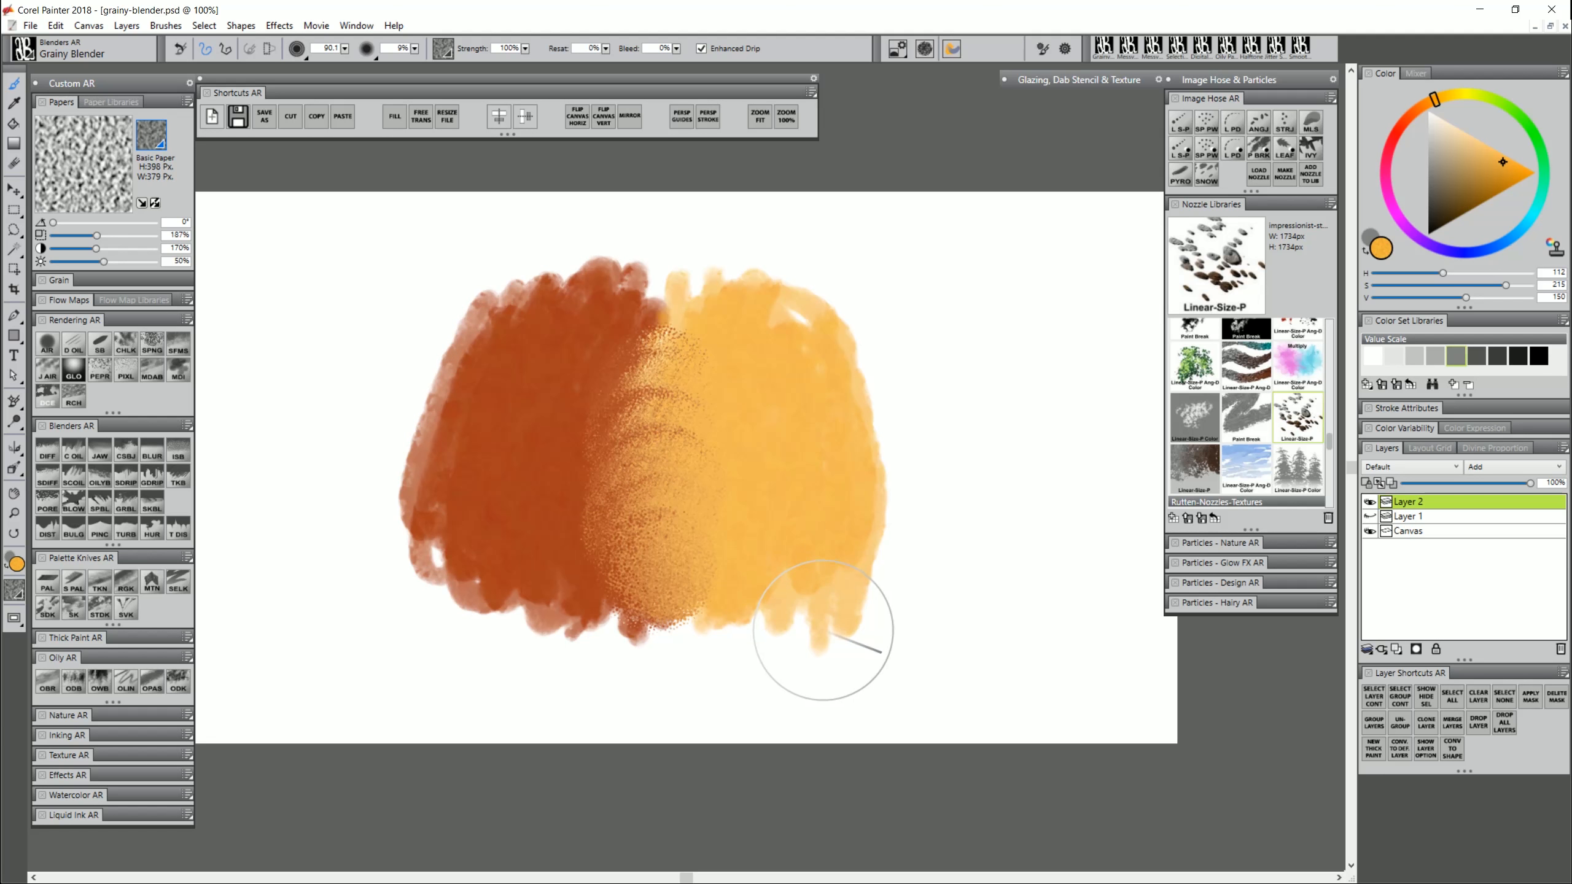
key("ctrl+z")
- Try blending the rust and yellow seam with the Simulated Woodgrain paper texture, and undo the strokes
left_click(159, 142)
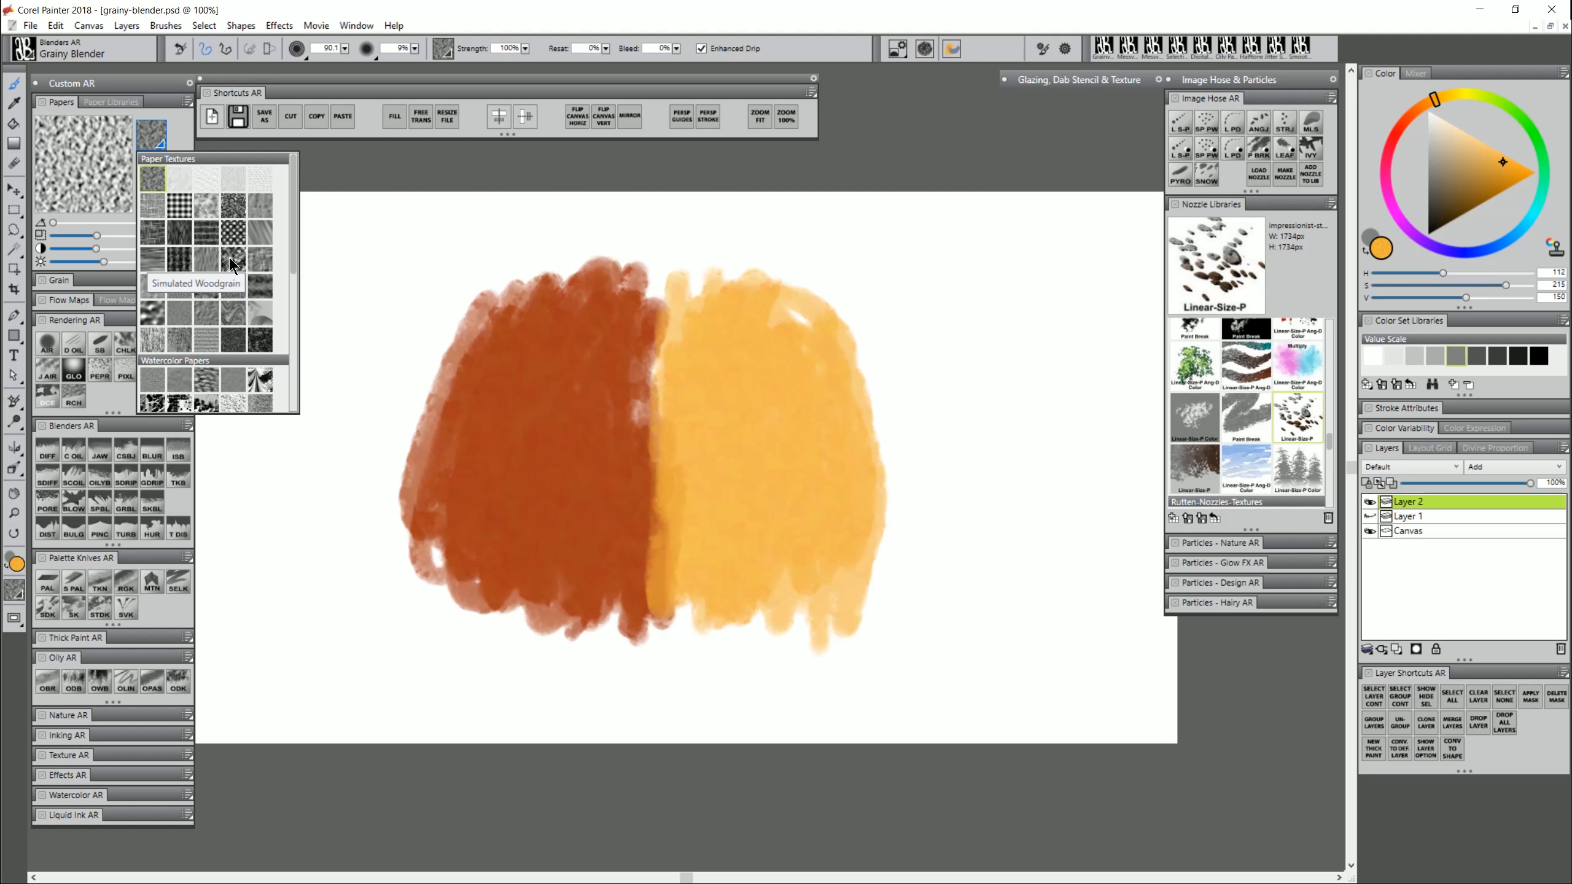
left_click(231, 260)
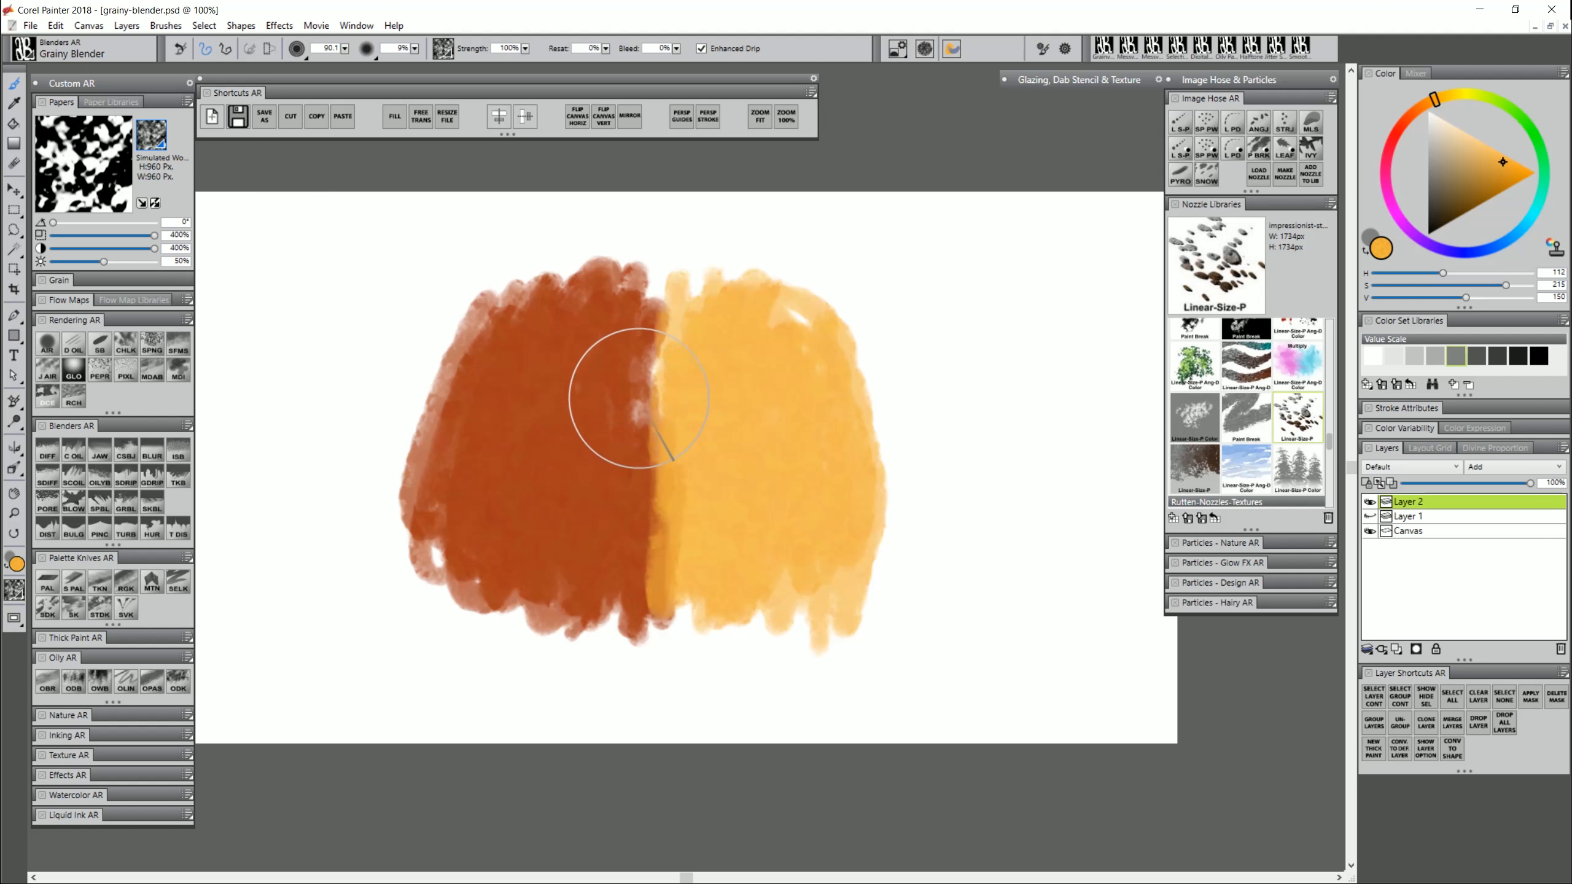
mouse_move(639, 398)
left_mouse_down()
mouse_move(660, 488)
mouse_move(642, 514)
mouse_move(668, 391)
mouse_move(608, 466)
mouse_move(673, 524)
mouse_move(700, 461)
mouse_move(621, 403)
mouse_move(619, 469)
mouse_move(646, 548)
mouse_move(701, 463)
mouse_move(620, 448)
mouse_move(590, 528)
mouse_move(627, 444)
left_mouse_up()
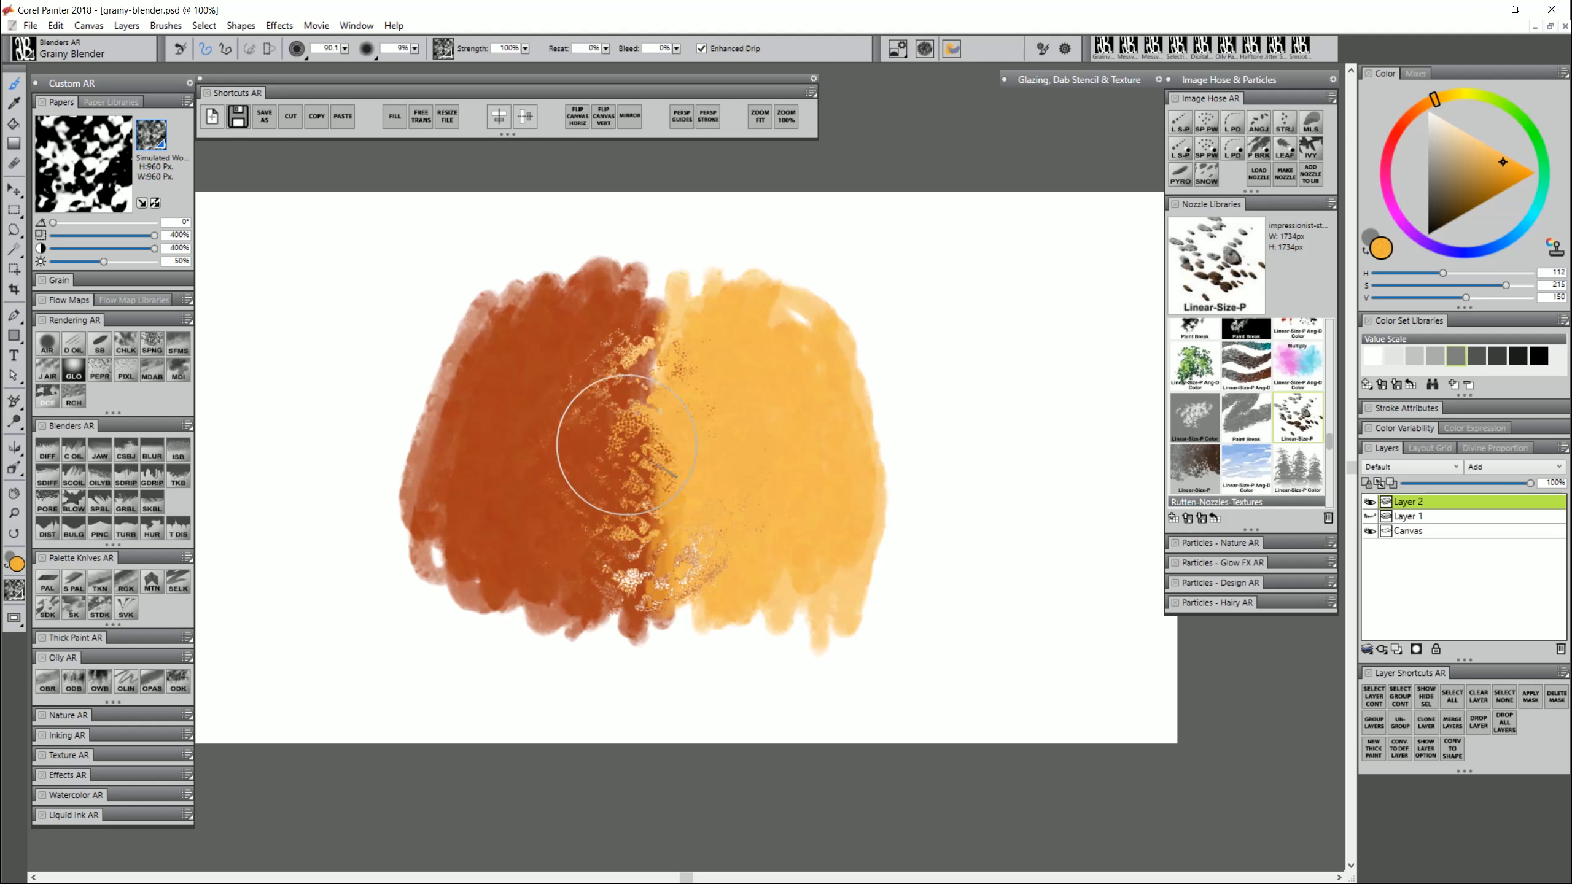
key("ctrl+z")
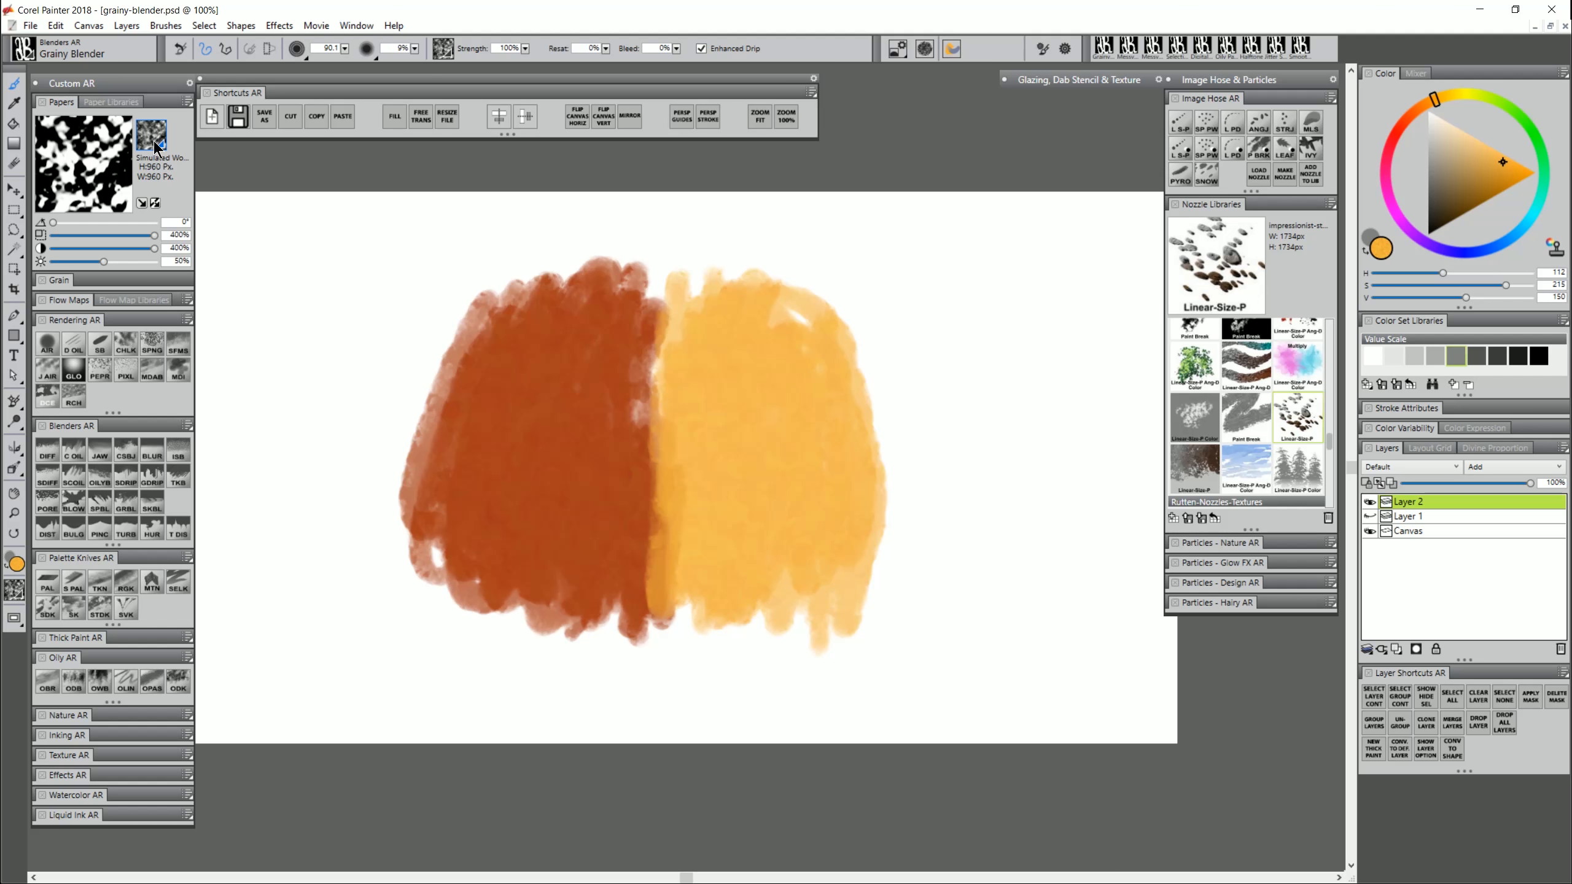
- Switch the paper texture to Pebble Board and blend the seam between the rust and yellow patches with the Grainy Blender
left_click(159, 142)
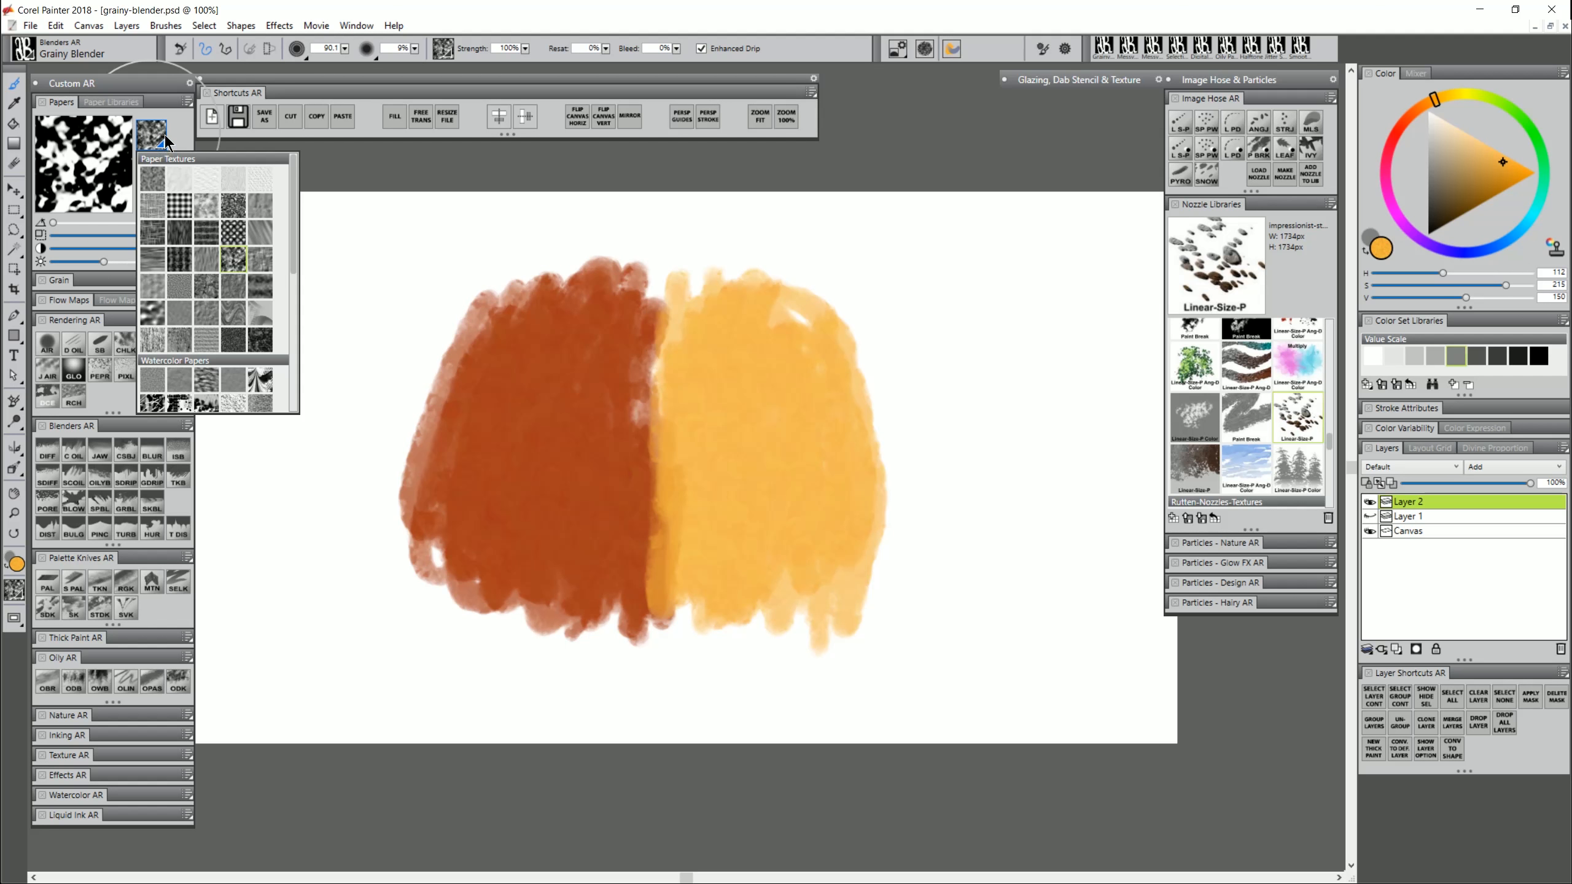
left_click(152, 316)
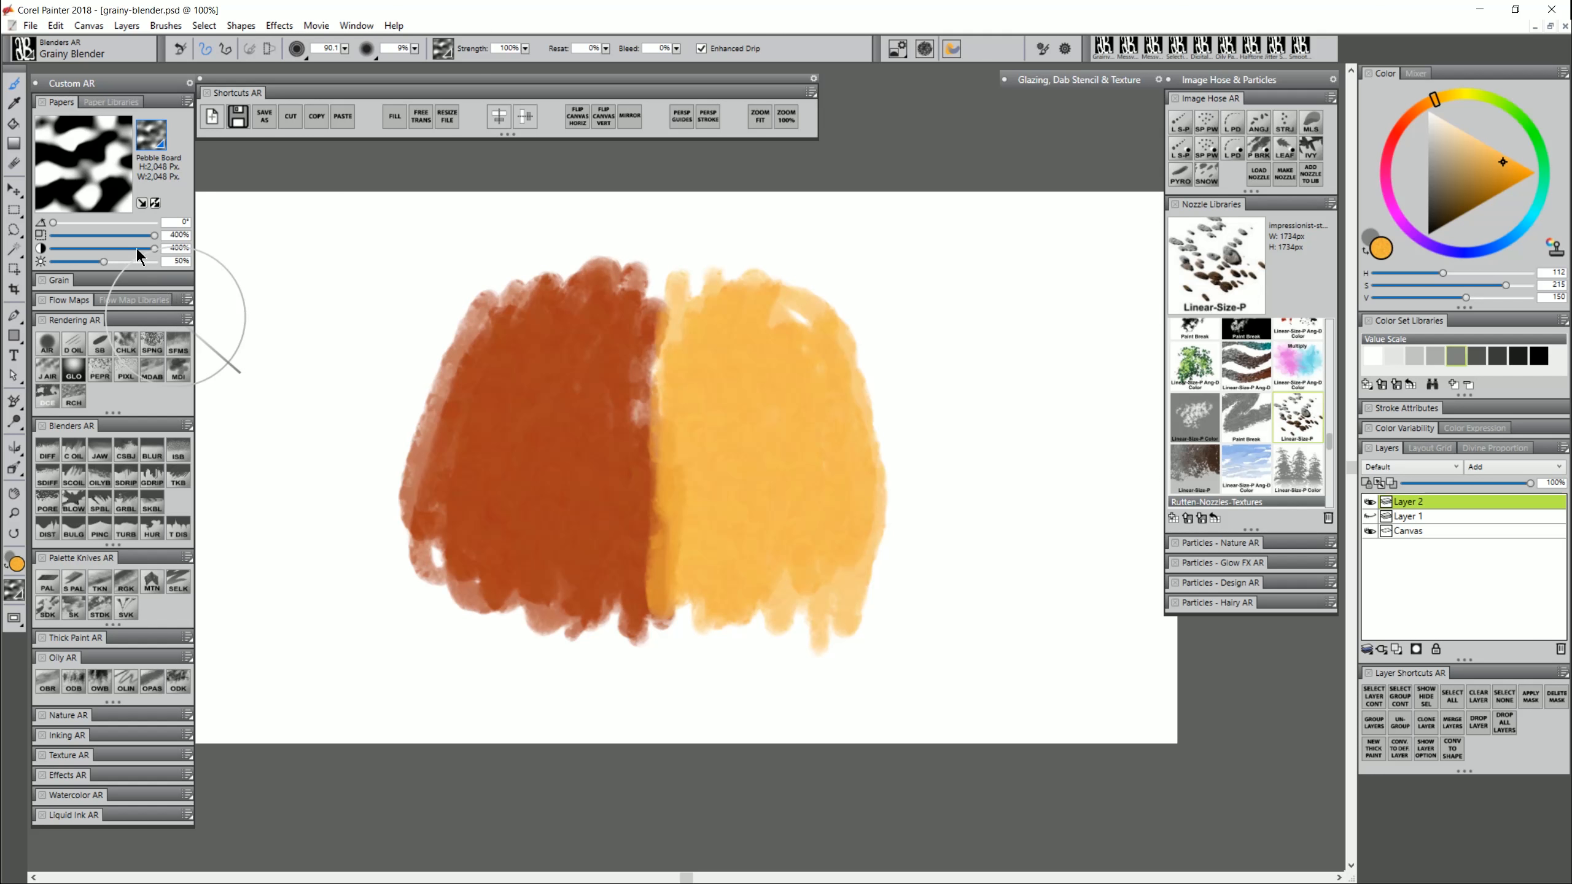
mouse_move(614, 492)
left_mouse_down()
mouse_move(649, 579)
mouse_move(625, 492)
mouse_move(671, 488)
mouse_move(836, 348)
mouse_move(860, 526)
mouse_move(492, 369)
mouse_move(563, 585)
left_mouse_up()
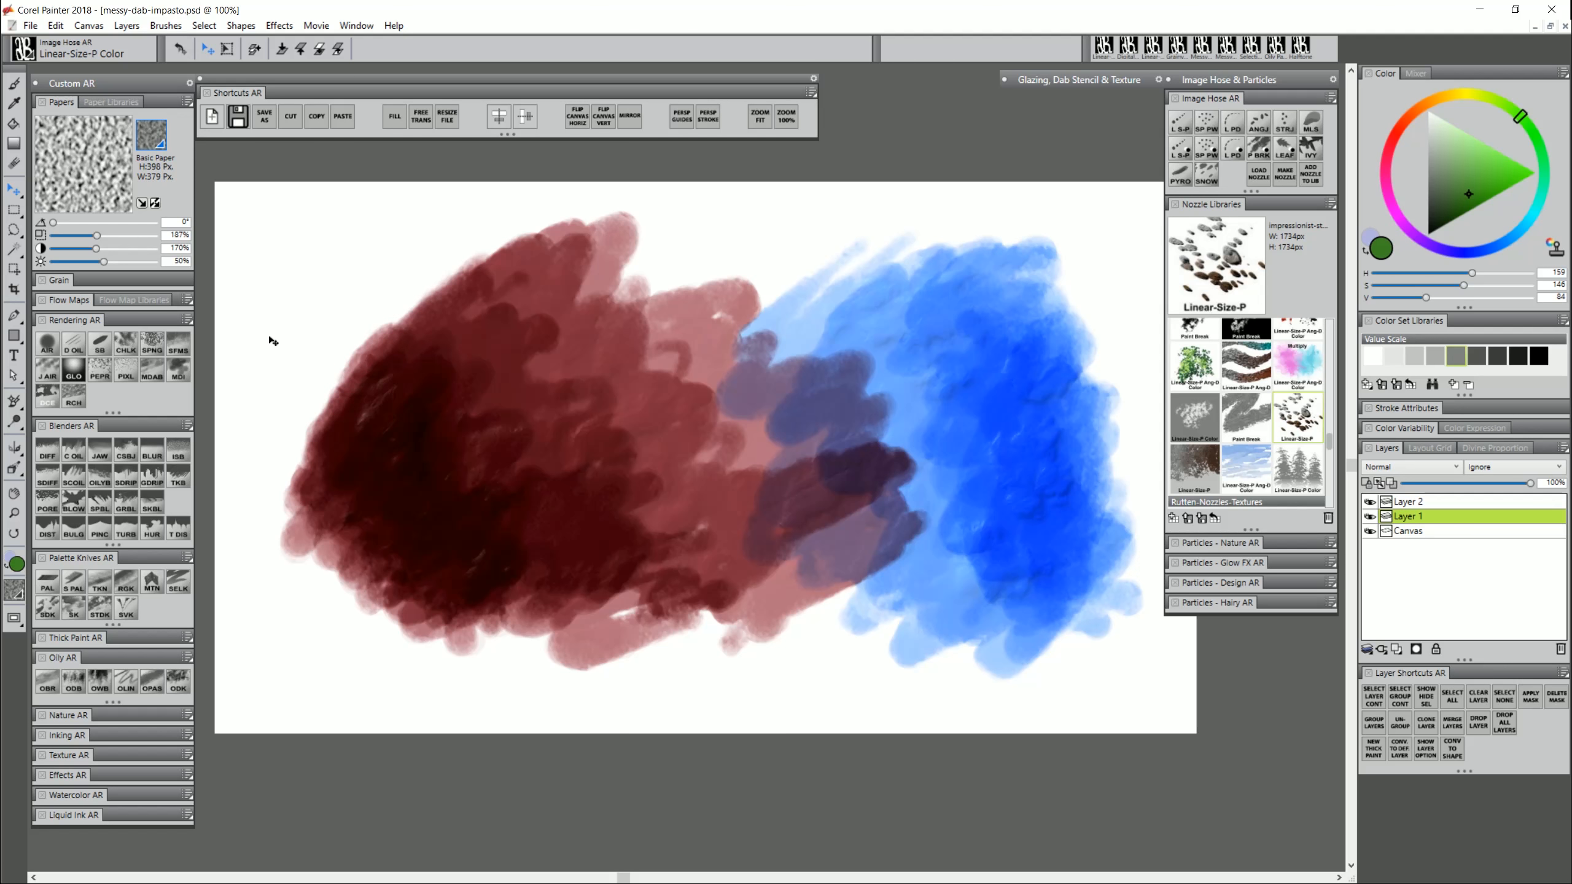
- Paint a large textured green patch on the left half of the canvas with the Messy Dab Impasto AR brush
left_click(179, 374)
mouse_move(434, 322)
left_mouse_down()
mouse_move(457, 351)
mouse_move(579, 351)
mouse_move(596, 446)
mouse_move(414, 351)
mouse_move(561, 502)
mouse_move(439, 397)
mouse_move(559, 544)
mouse_move(561, 341)
mouse_move(520, 376)
mouse_move(487, 548)
mouse_move(492, 396)
mouse_move(440, 604)
mouse_move(604, 351)
mouse_move(397, 562)
mouse_move(569, 422)
mouse_move(502, 471)
left_mouse_up()
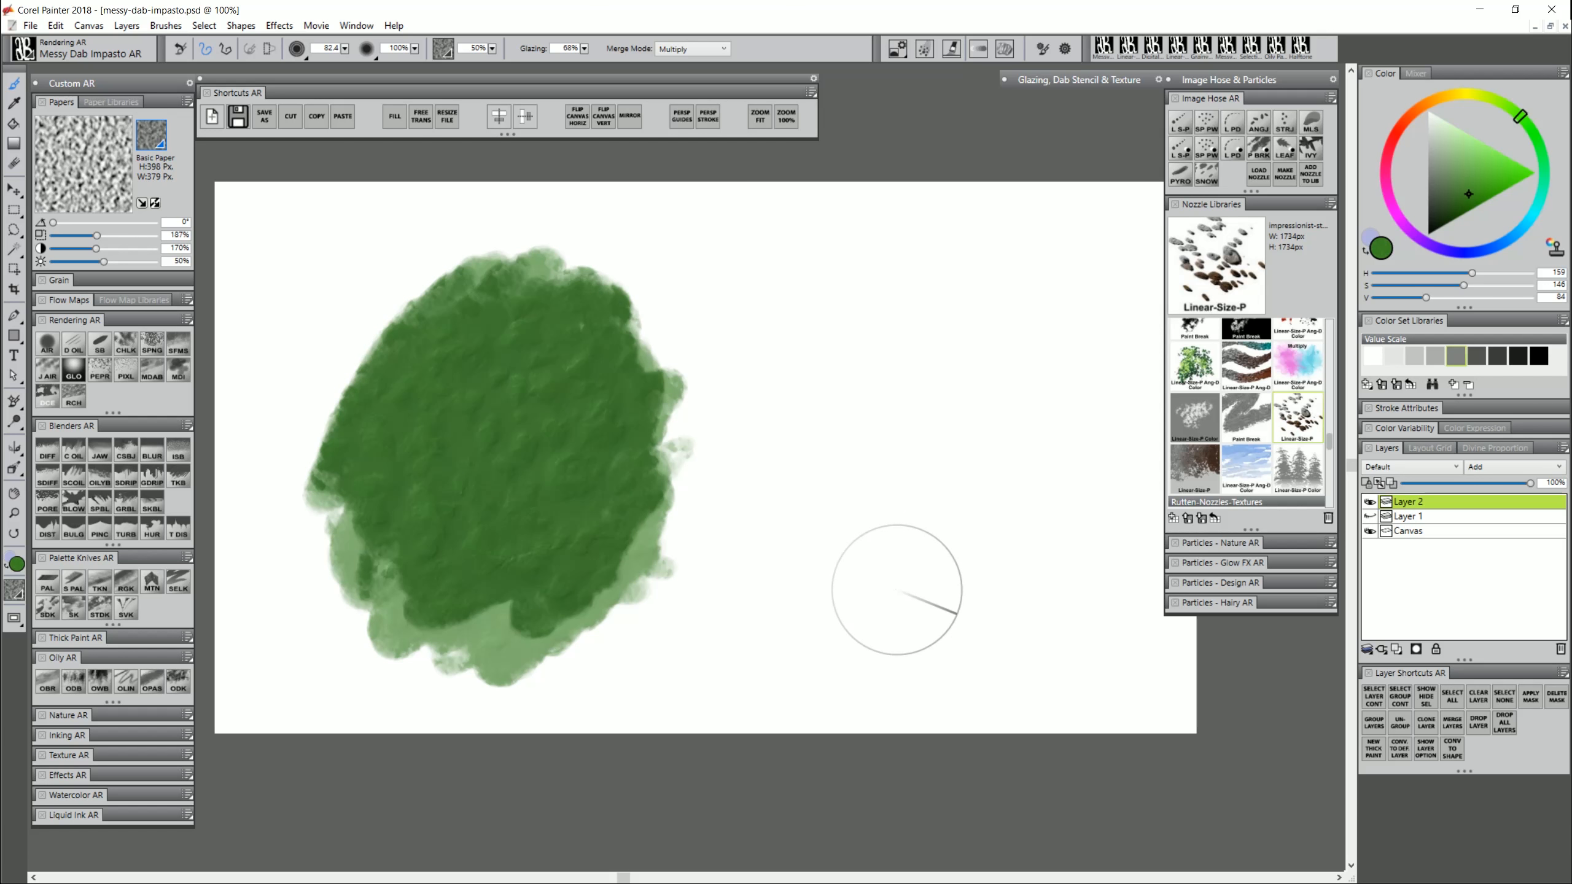
- Change the dab stencil's flow map to the dotted texture and paint a second green patch on the right half of the canvas
left_click(1086, 77)
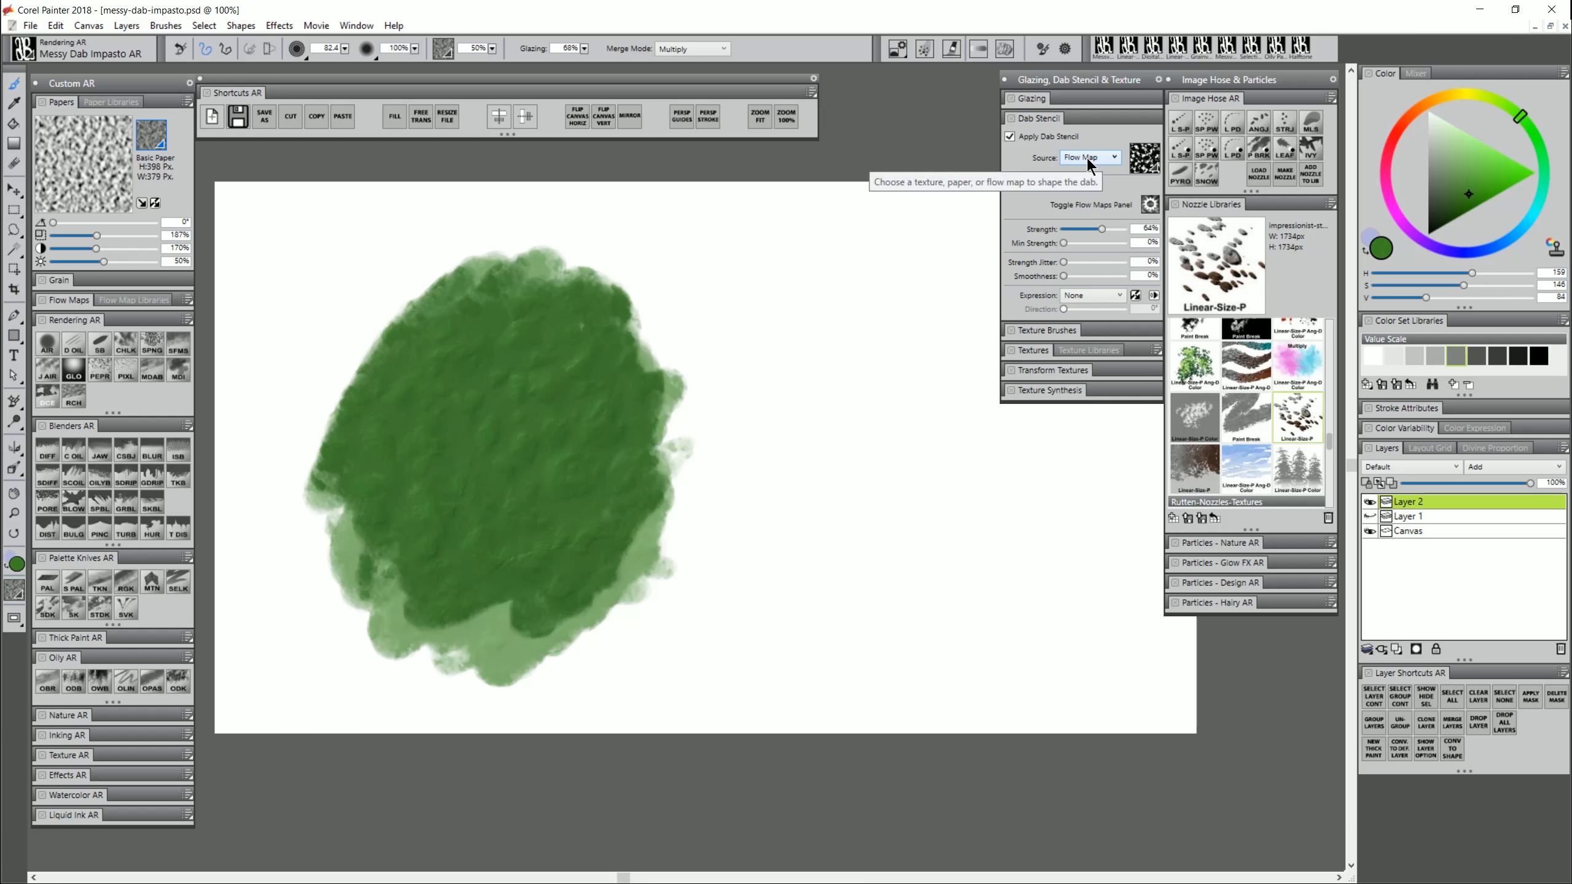
left_click(1155, 162)
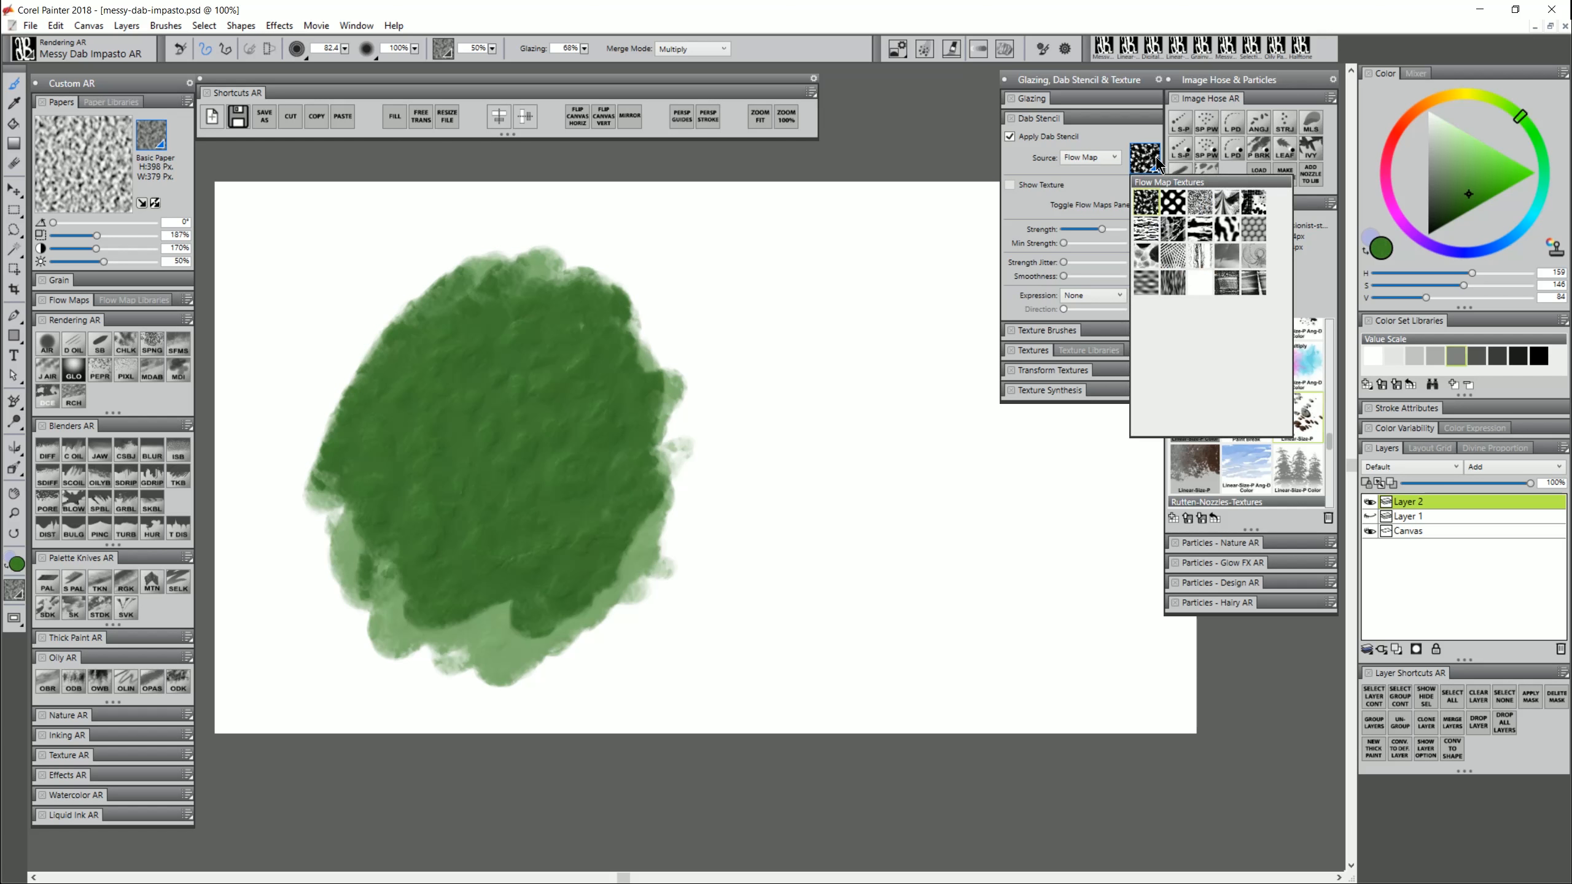
left_click(1174, 207)
mouse_move(824, 379)
left_mouse_down()
mouse_move(786, 490)
mouse_move(831, 420)
mouse_move(778, 521)
mouse_move(866, 538)
mouse_move(806, 421)
mouse_move(830, 601)
mouse_move(897, 478)
mouse_move(861, 326)
mouse_move(798, 564)
mouse_move(901, 503)
mouse_move(867, 334)
mouse_move(959, 498)
mouse_move(902, 522)
mouse_move(866, 333)
mouse_move(879, 596)
mouse_move(1004, 560)
left_mouse_up()
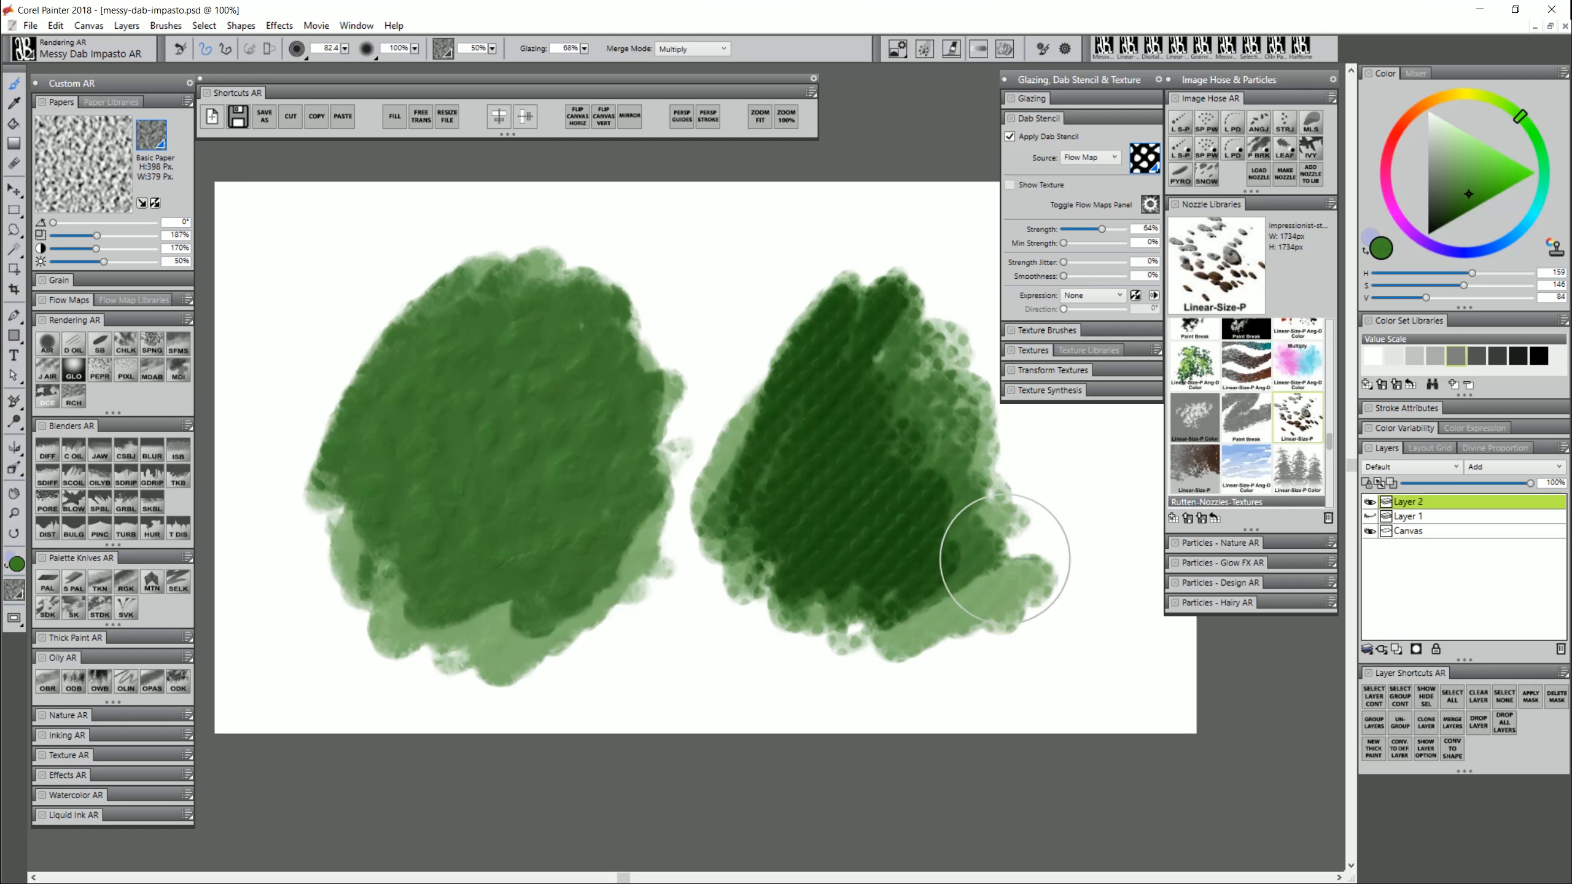
- Change the dab stencil's flow map to Fish Skin and paint a green patch overlapping the gap between the two existing patches
left_click(1146, 157)
left_click(1251, 242)
mouse_move(719, 281)
left_mouse_down()
mouse_move(720, 351)
mouse_move(709, 311)
mouse_move(741, 299)
mouse_move(716, 432)
mouse_move(698, 411)
mouse_move(704, 256)
mouse_move(758, 355)
mouse_move(743, 372)
mouse_move(670, 345)
mouse_move(626, 434)
left_mouse_up()
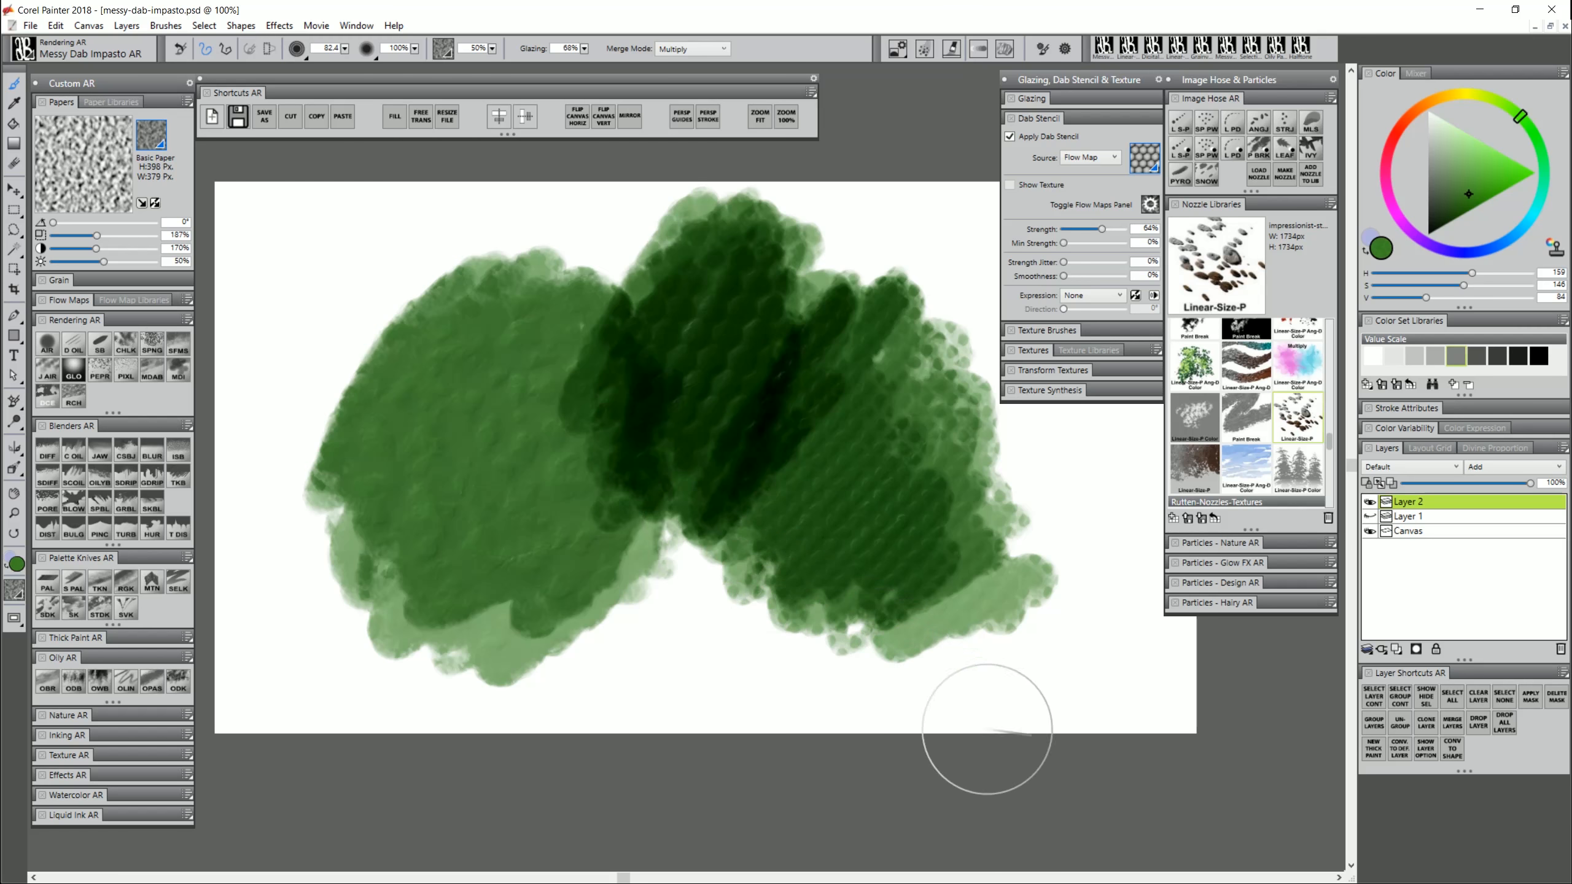
- Scale the Fish Skin flow map to 45% and paint another green patch along the left side of the canvas
left_click(76, 304)
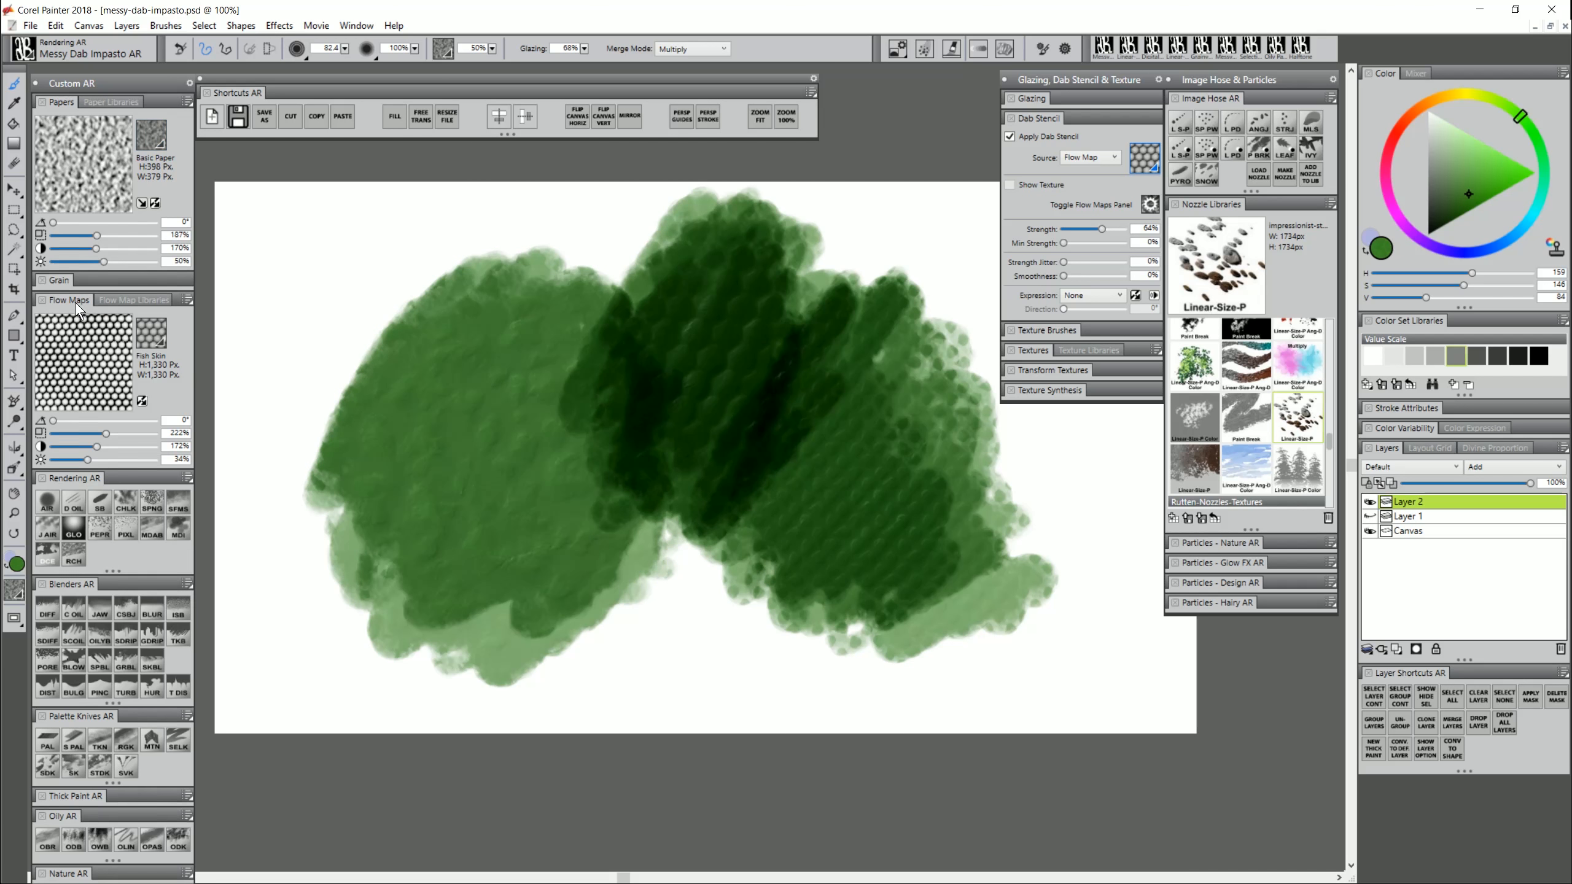
left_click(58, 433)
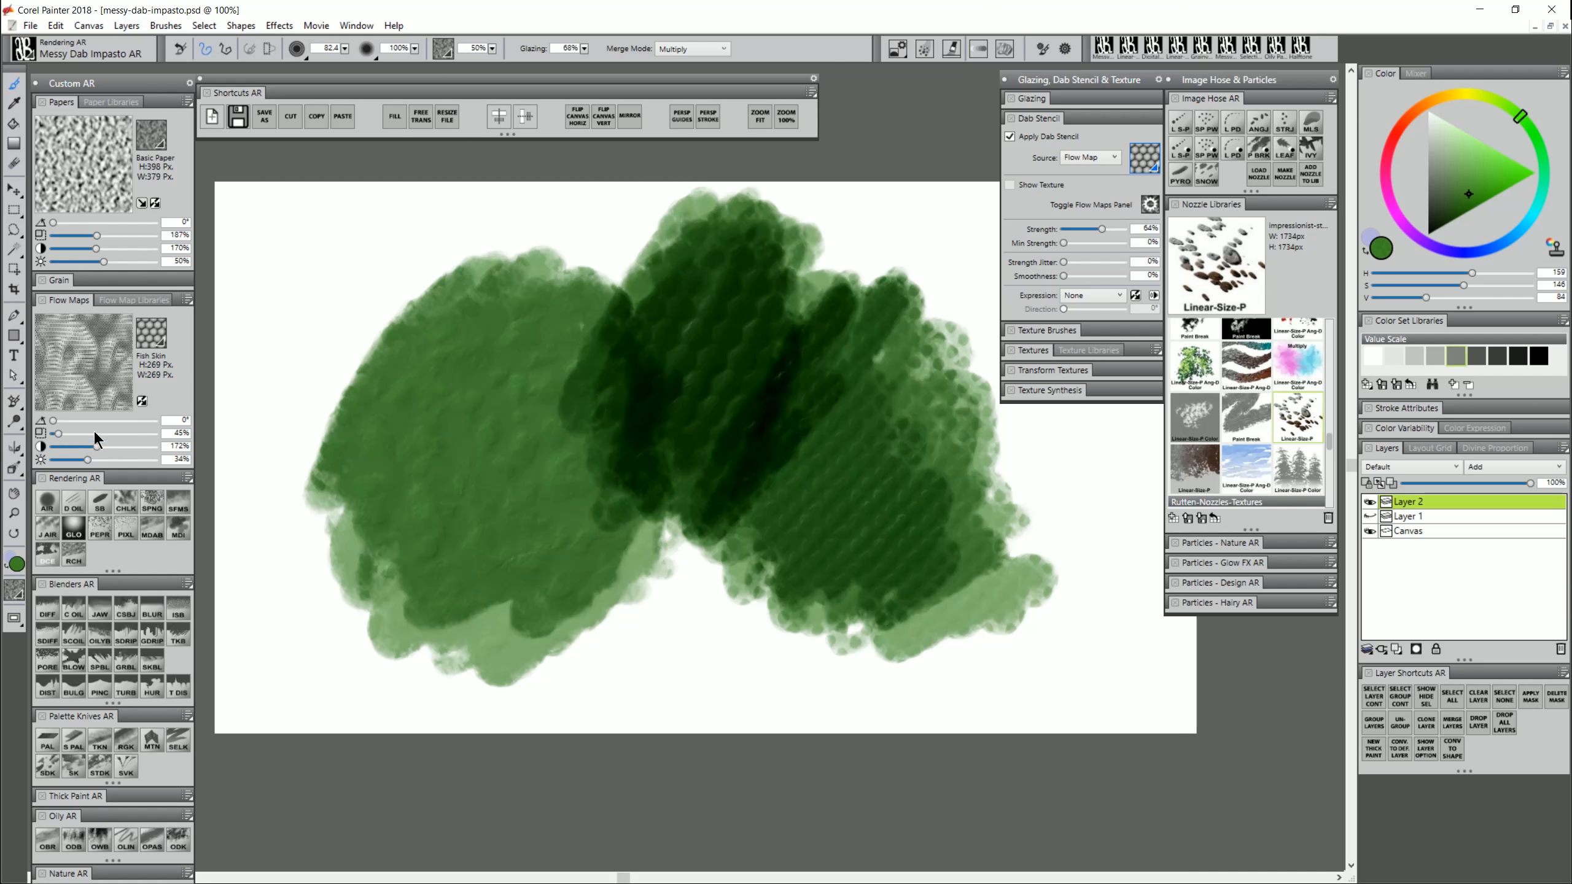
mouse_move(291, 322)
left_mouse_down()
mouse_move(298, 281)
mouse_move(328, 261)
mouse_move(326, 362)
mouse_move(270, 352)
mouse_move(346, 619)
left_mouse_up()
- Set the dab stencil's source to Texture, looking through the available paper and texture swatches
left_click(1093, 159)
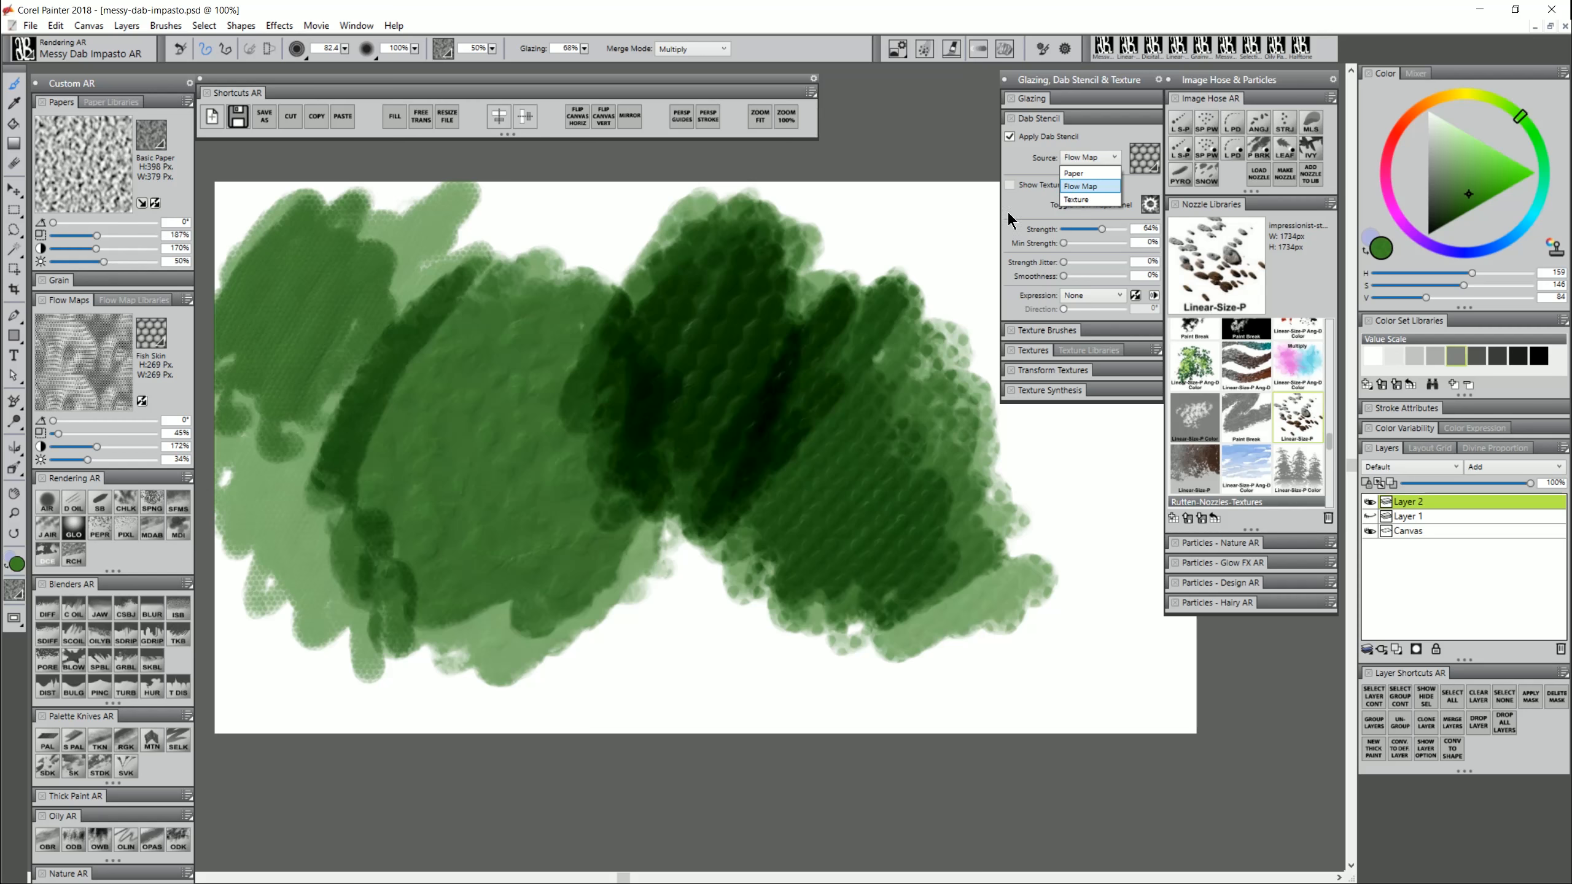
left_click(149, 137)
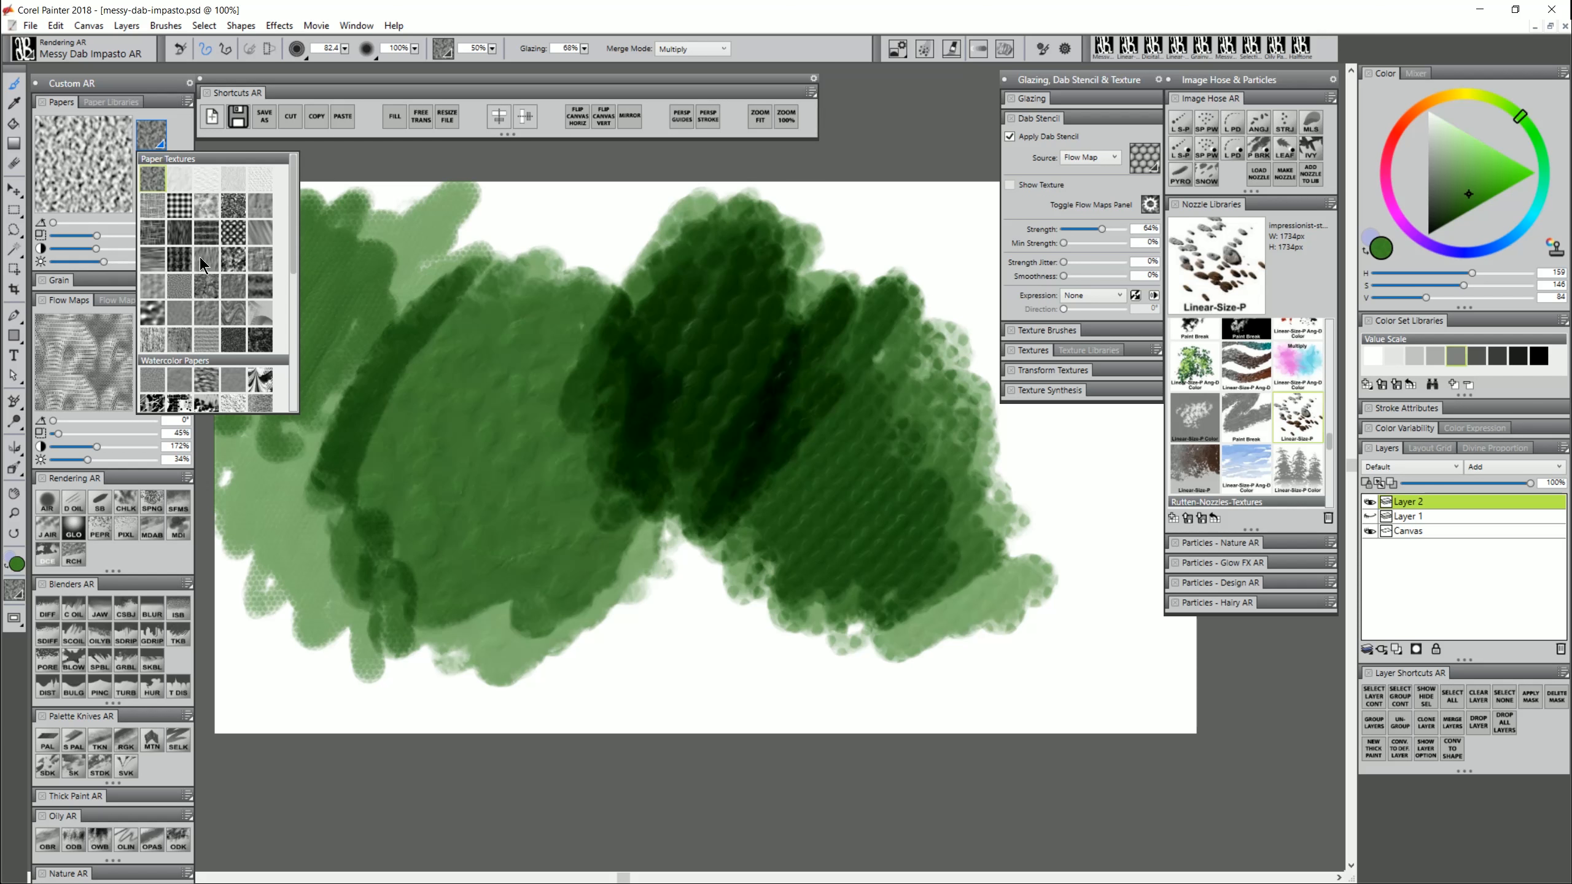
left_click(1093, 158)
left_click(1085, 201)
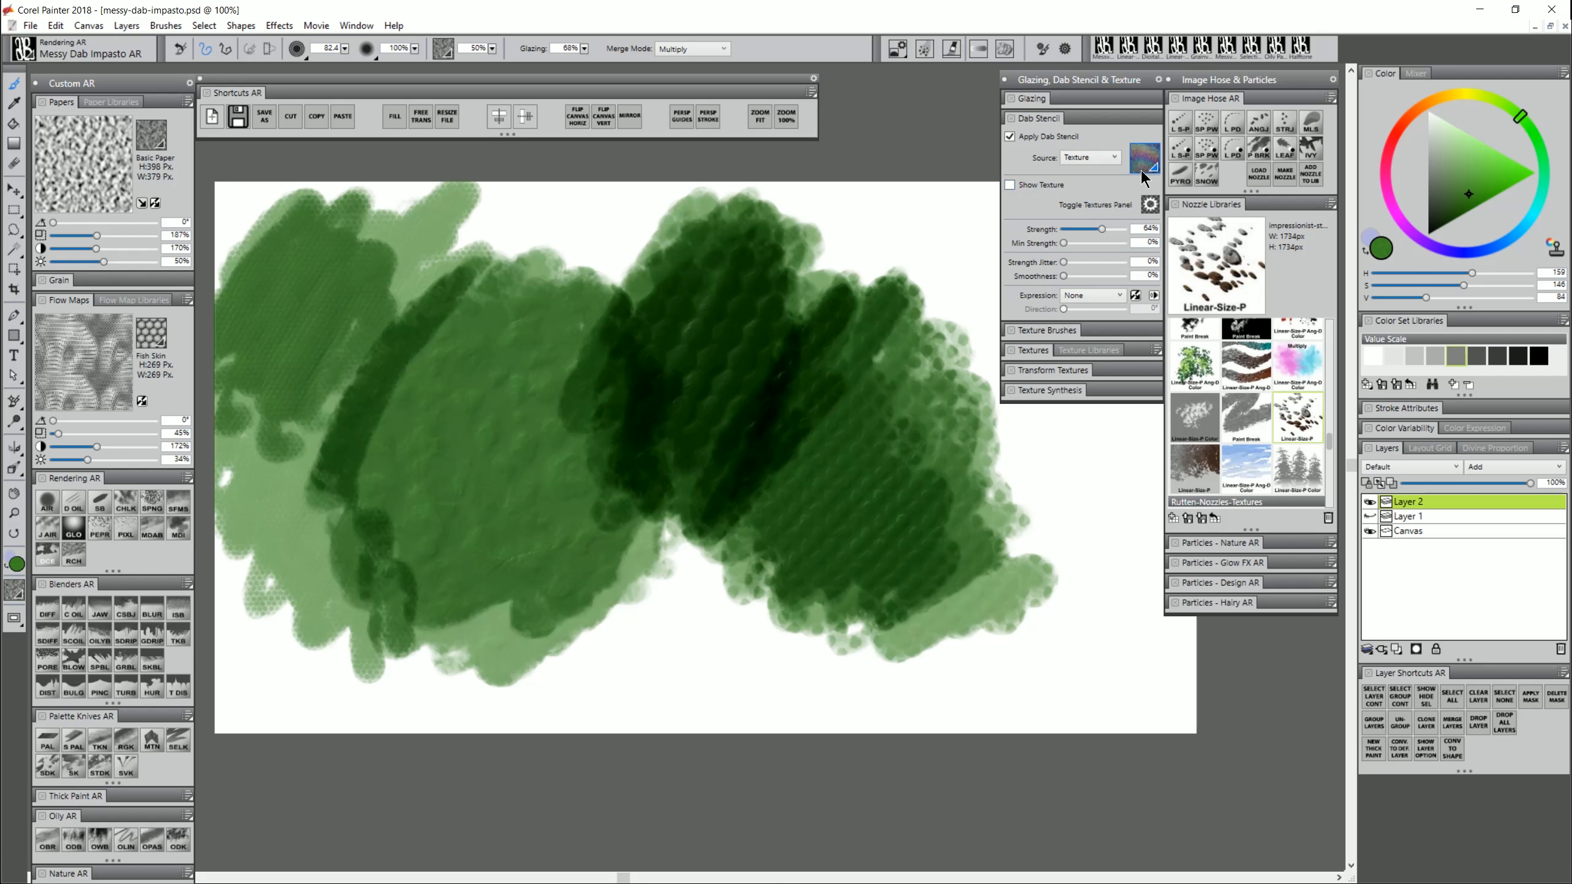
left_click(1149, 162)
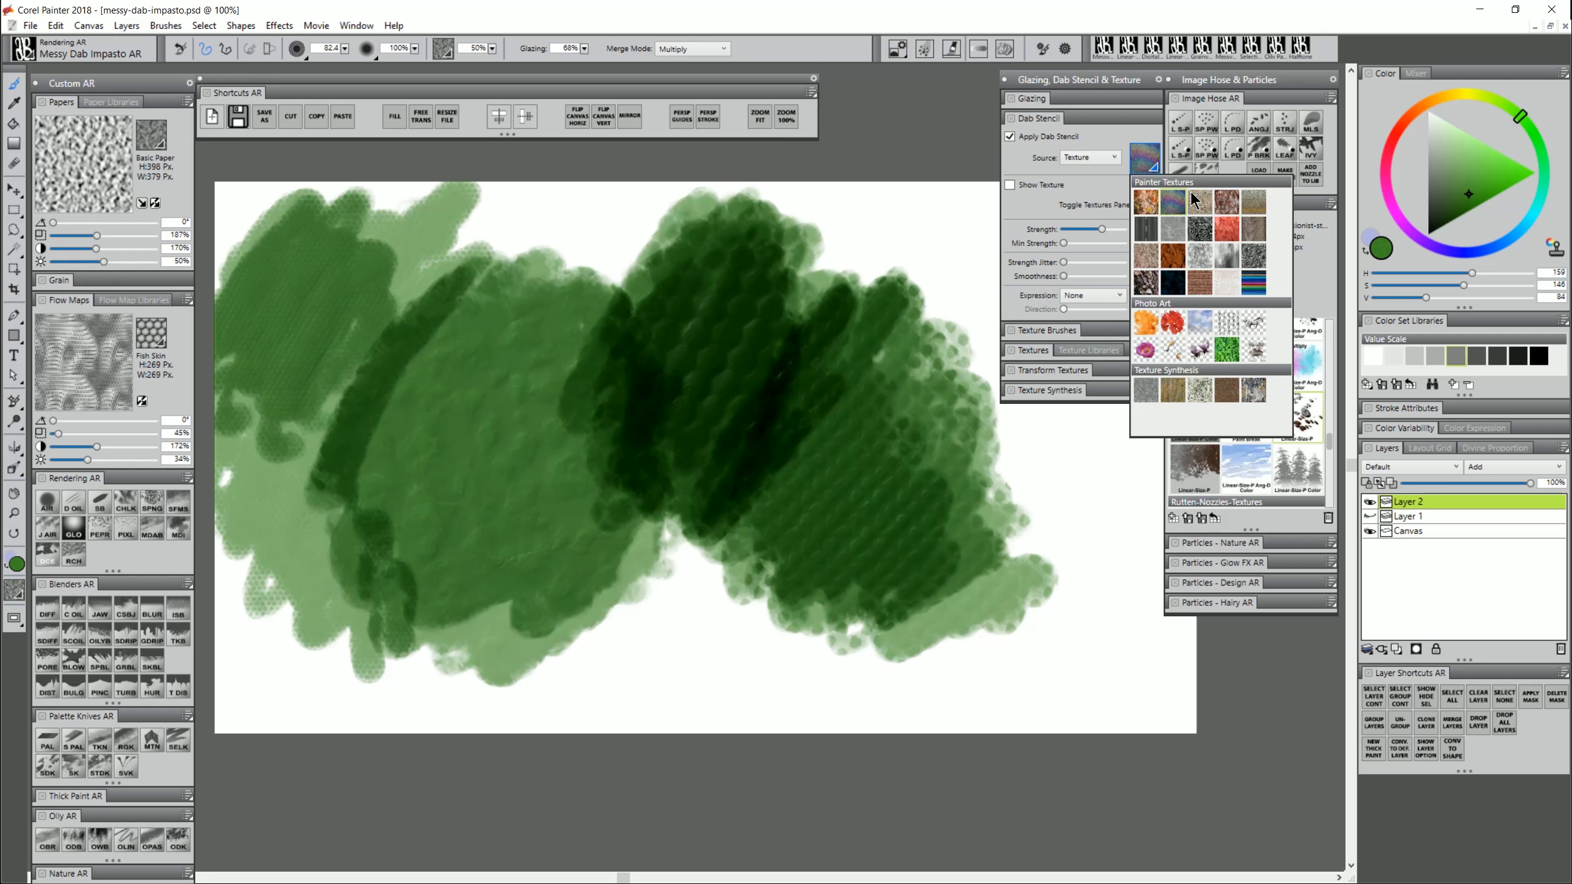
left_click(1108, 118)
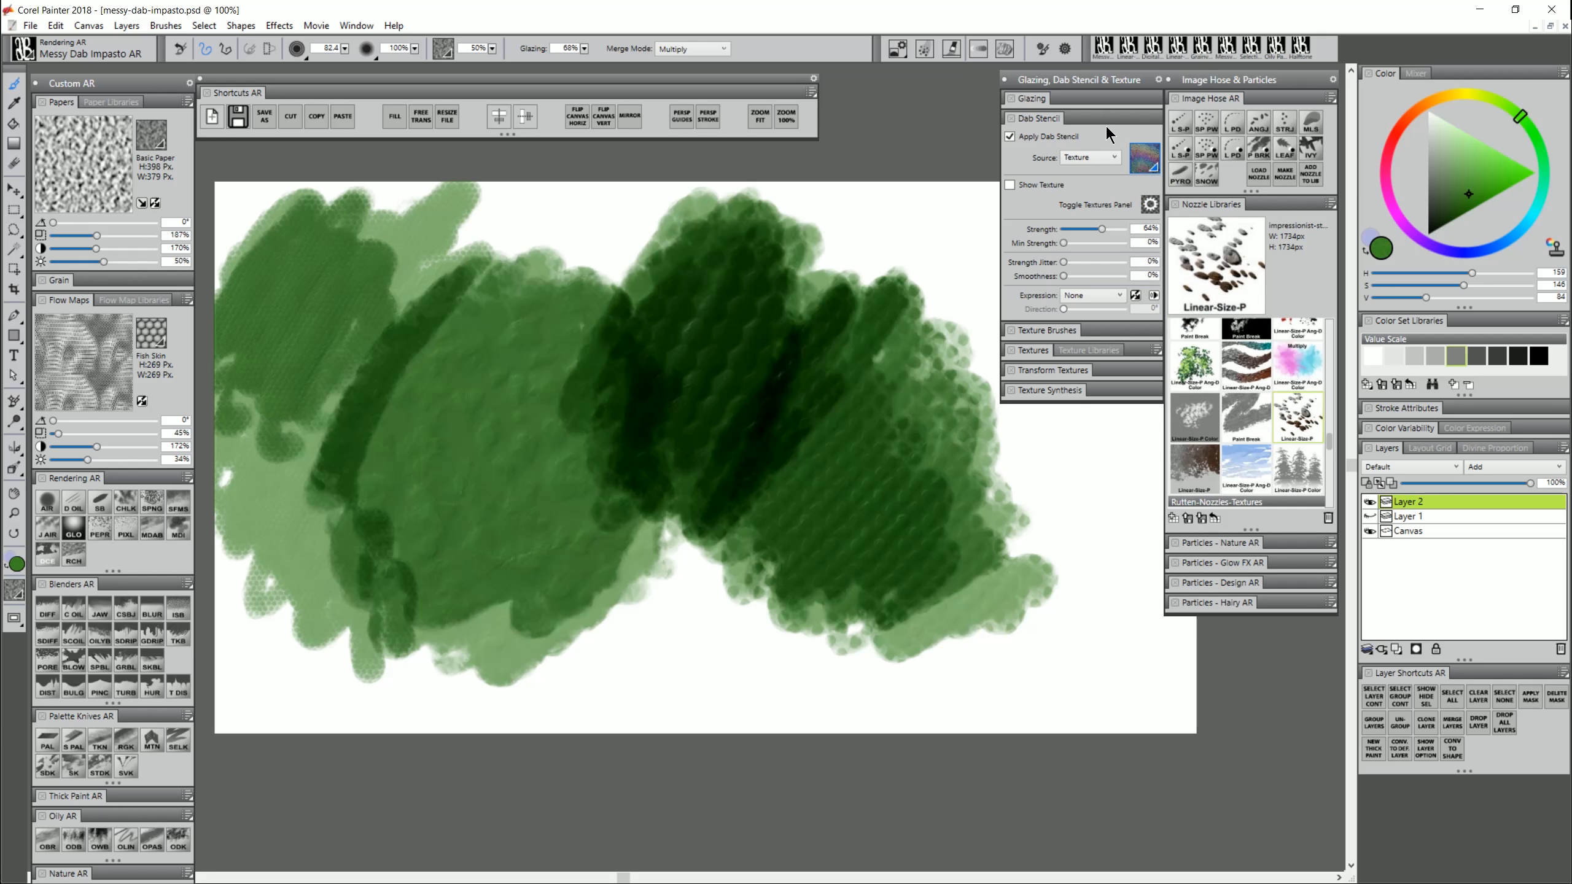
- Show the glazing settings, choose a bright red-orange, and paint over the green patches in Multiply mode
left_click(1037, 99)
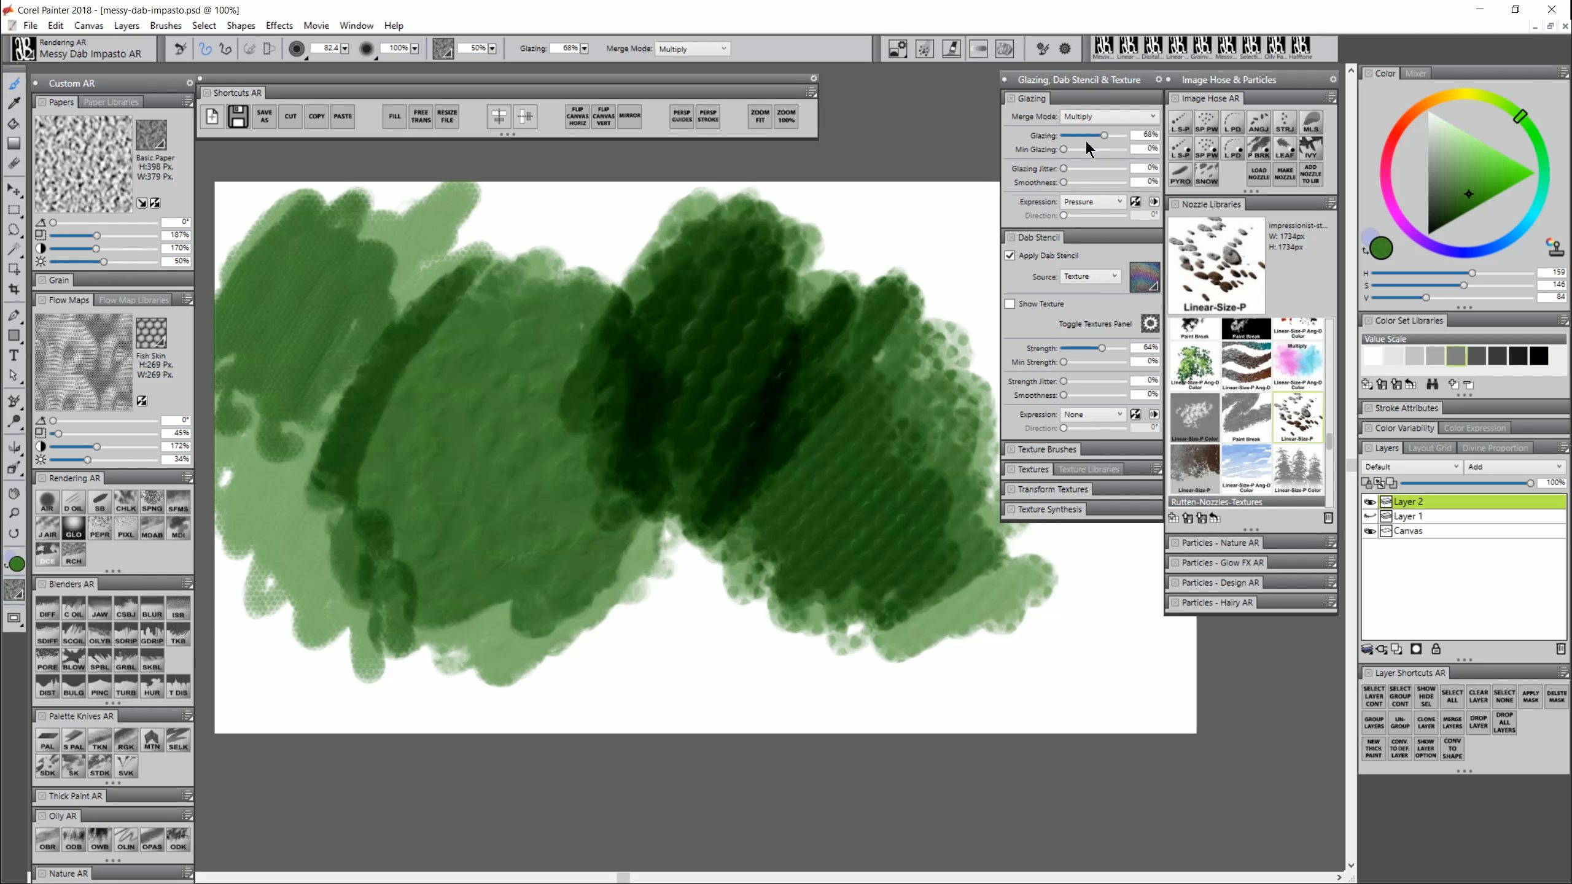
left_click(1406, 122)
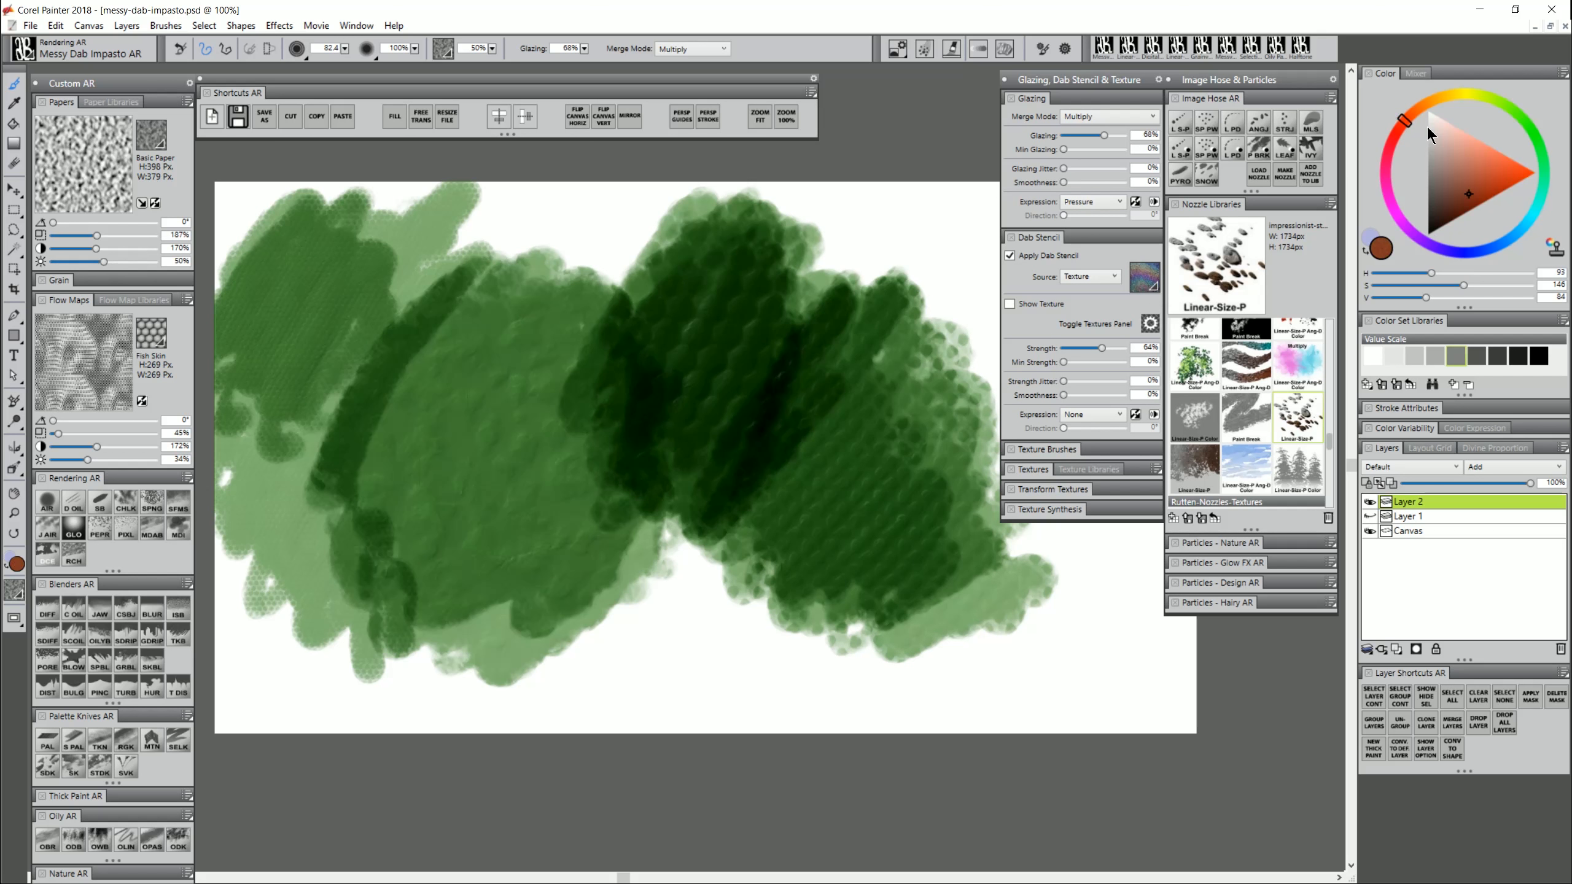
left_click(1502, 183)
mouse_move(445, 291)
left_mouse_down()
mouse_move(351, 474)
mouse_move(473, 467)
mouse_move(383, 435)
mouse_move(508, 526)
mouse_move(550, 308)
left_mouse_up()
mouse_move(482, 349)
left_mouse_down()
mouse_move(366, 253)
mouse_move(316, 456)
mouse_move(376, 252)
mouse_move(400, 436)
mouse_move(397, 299)
mouse_move(334, 362)
mouse_move(446, 274)
mouse_move(374, 372)
mouse_move(508, 404)
mouse_move(604, 316)
mouse_move(579, 544)
mouse_move(712, 627)
mouse_move(712, 397)
mouse_move(783, 523)
mouse_move(867, 625)
left_mouse_up()
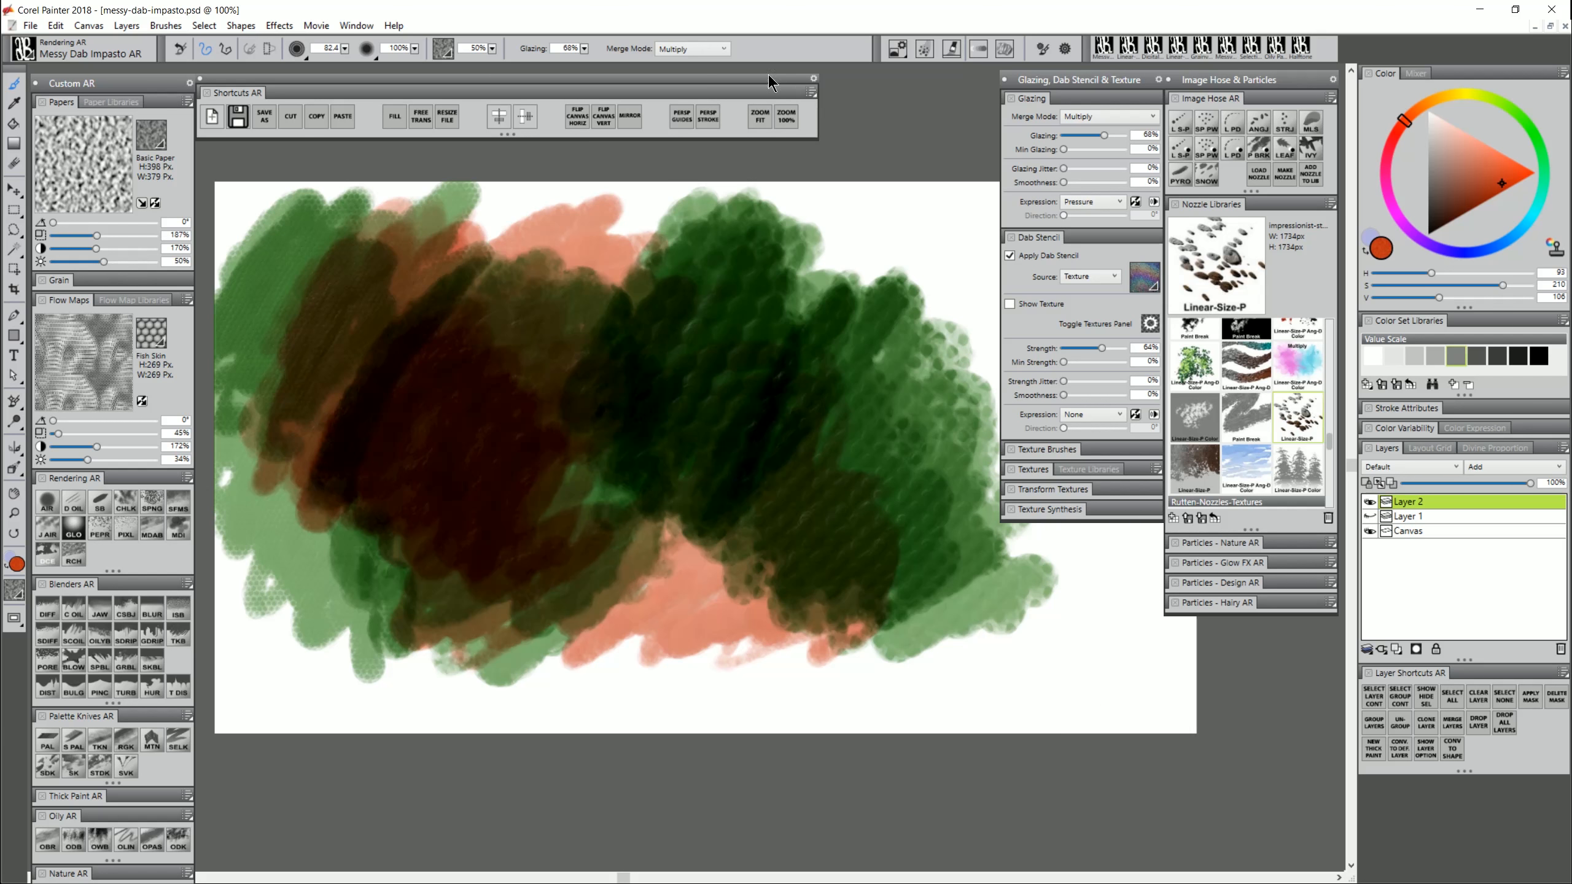
- Set the brush's merge mode to Screen and paint red-orange strokes over the dark middle of the painting
left_click(719, 50)
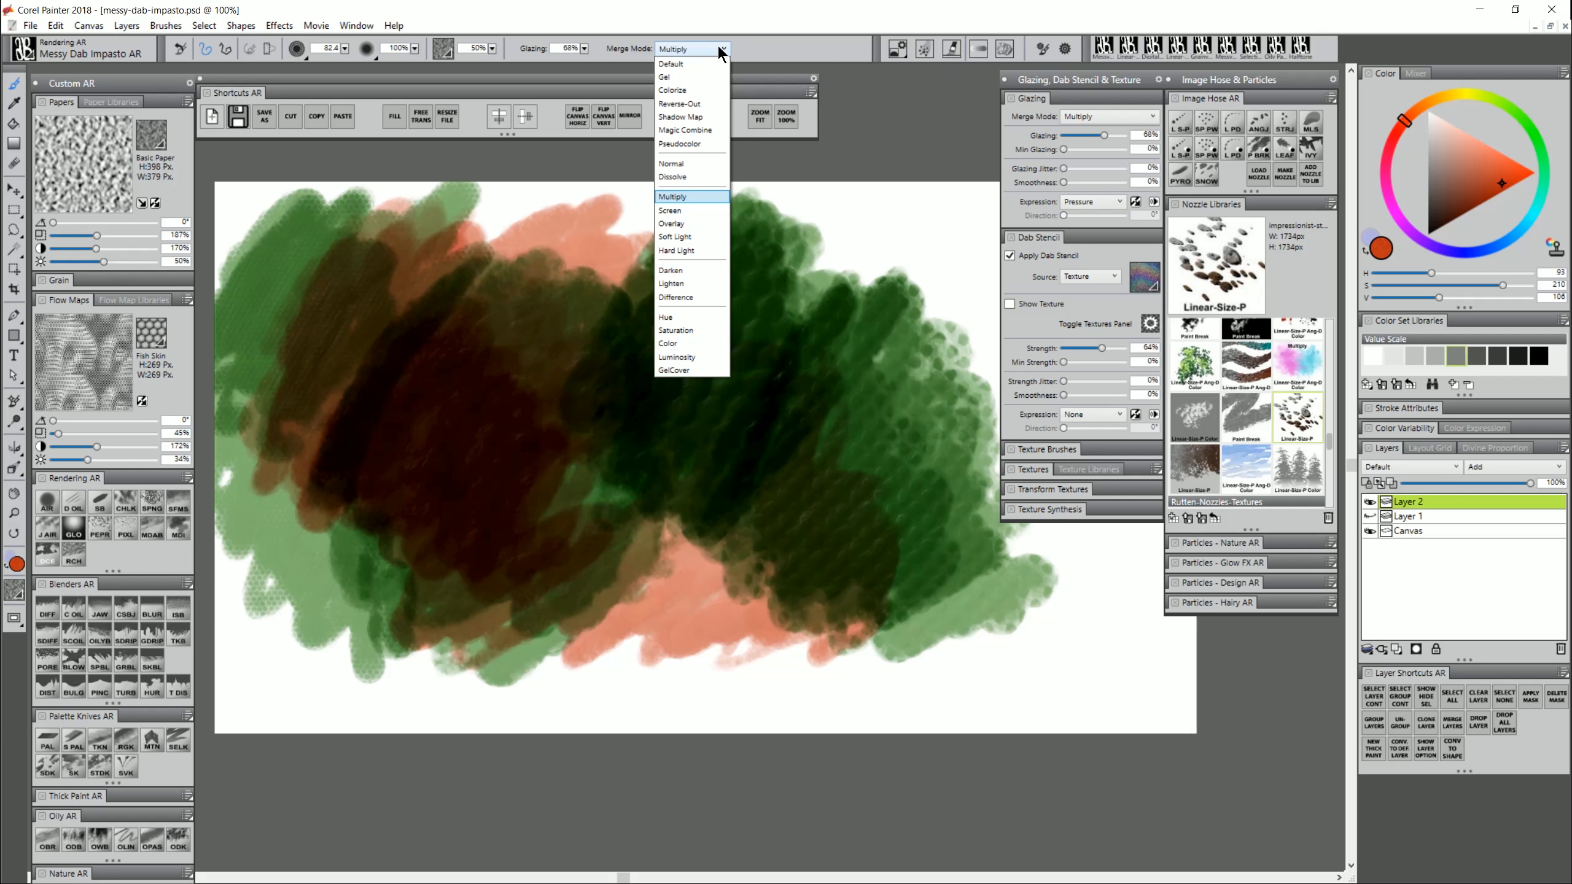
left_click(683, 211)
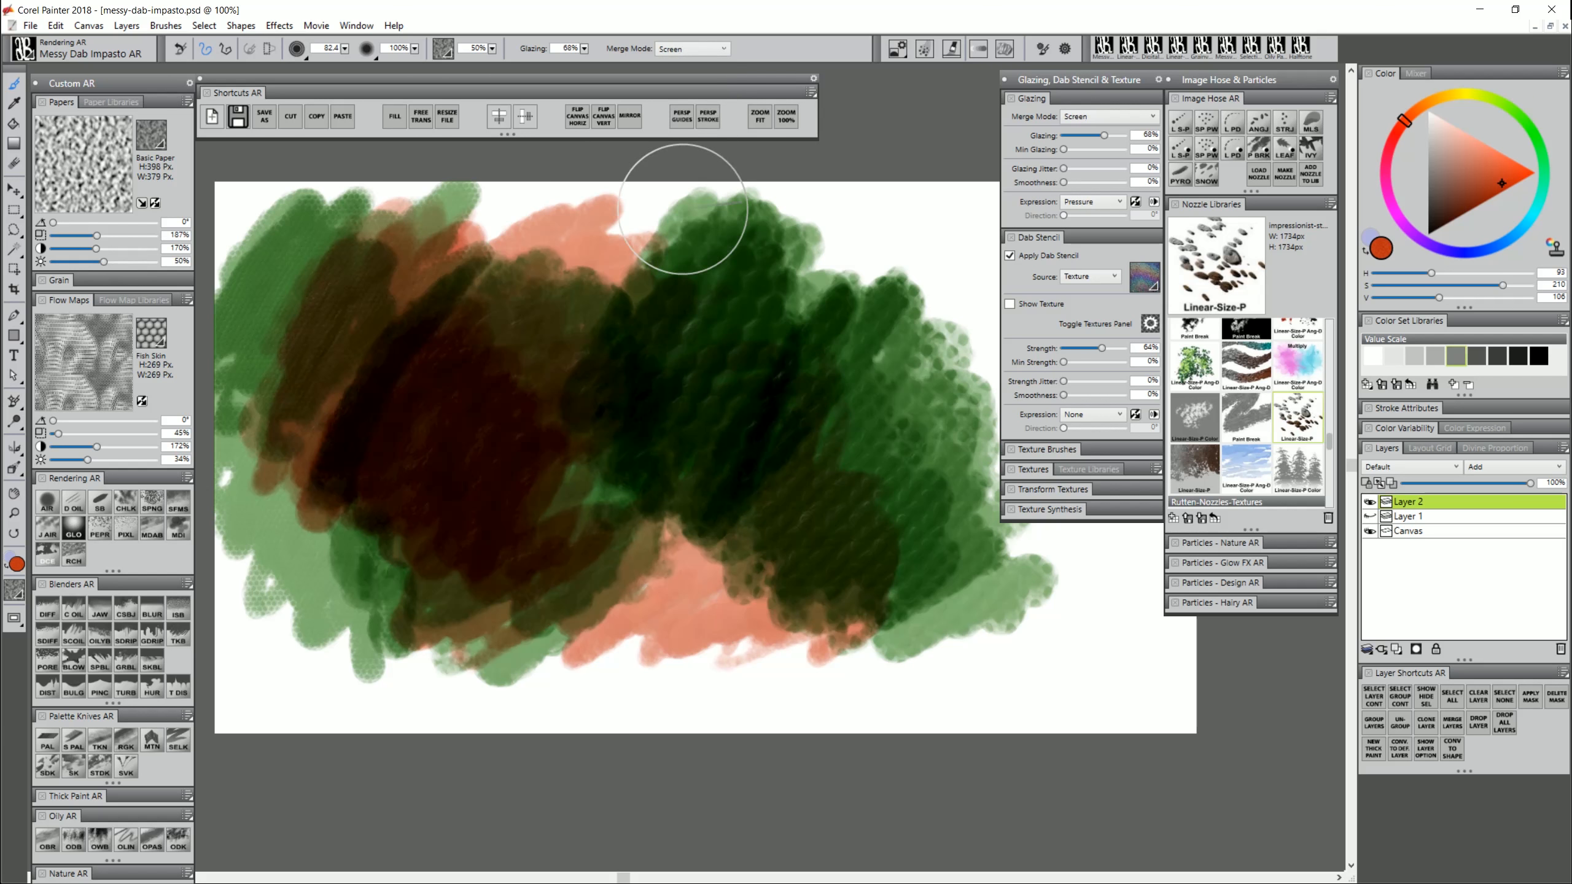
mouse_move(624, 341)
left_mouse_down()
mouse_move(561, 465)
mouse_move(663, 443)
mouse_move(688, 407)
mouse_move(527, 471)
mouse_move(656, 420)
mouse_move(754, 433)
mouse_move(627, 398)
mouse_move(606, 455)
mouse_move(739, 450)
mouse_move(642, 404)
mouse_move(616, 471)
mouse_move(755, 343)
mouse_move(633, 374)
mouse_move(745, 331)
mouse_move(825, 354)
mouse_move(740, 360)
mouse_move(749, 286)
mouse_move(817, 349)
mouse_move(822, 422)
mouse_move(882, 463)
mouse_move(794, 409)
mouse_move(833, 347)
mouse_move(946, 418)
mouse_move(835, 475)
mouse_move(827, 356)
mouse_move(857, 426)
mouse_move(825, 435)
mouse_move(860, 342)
mouse_move(868, 465)
mouse_move(829, 470)
left_mouse_up()
left_click(698, 48)
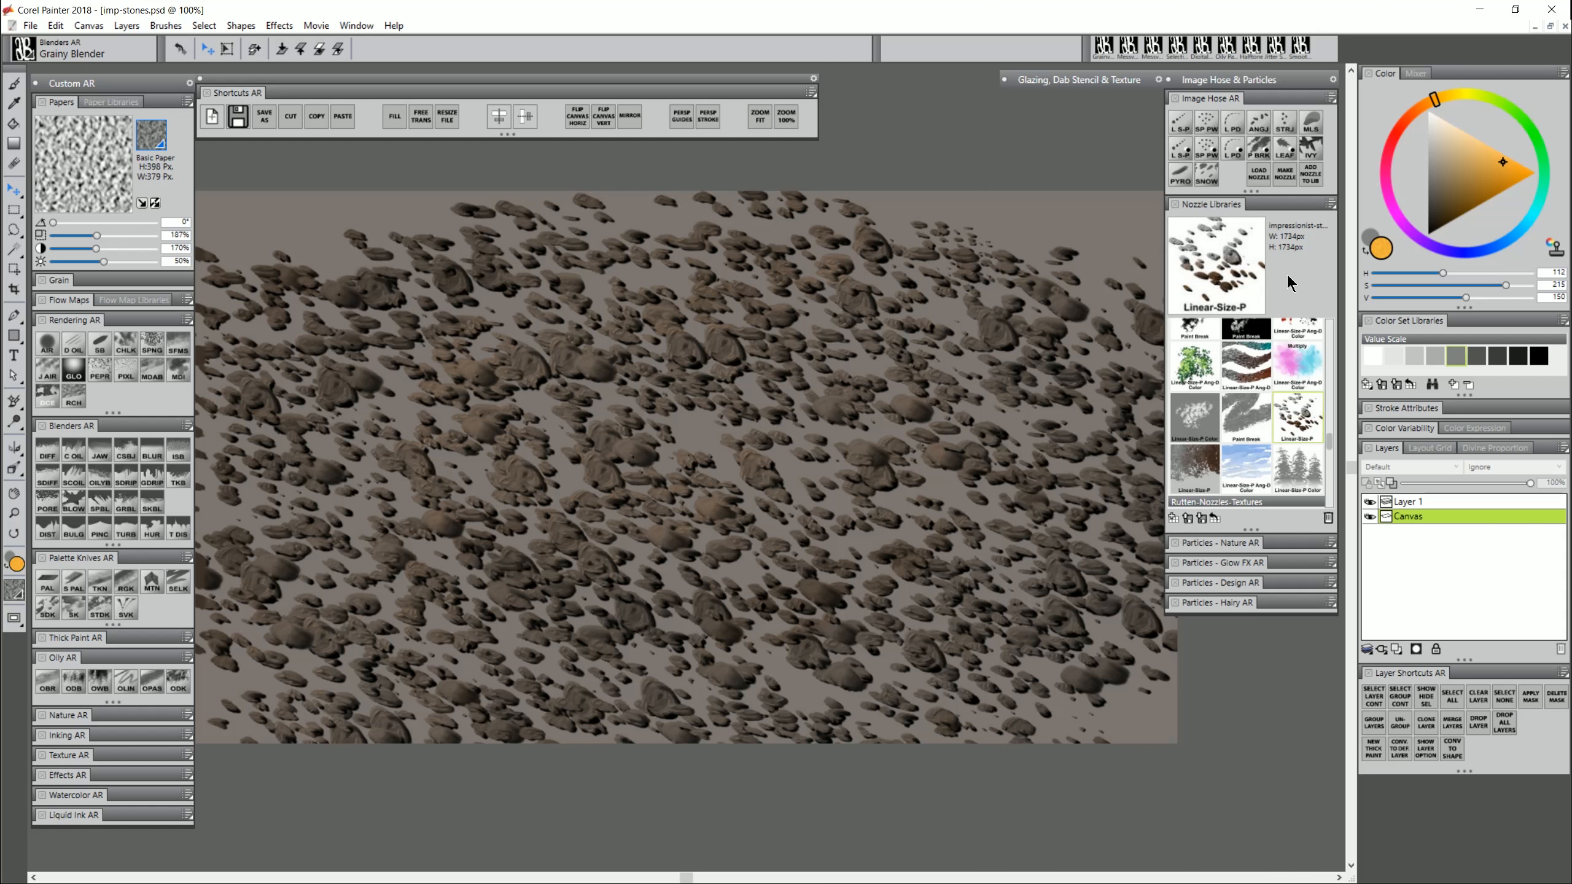
- Browse the nozzle libraries and choose the Linear-Size-P AR Image Hose brush for the impressionist stones nozzle
scroll(1319, 411, "down", 3)
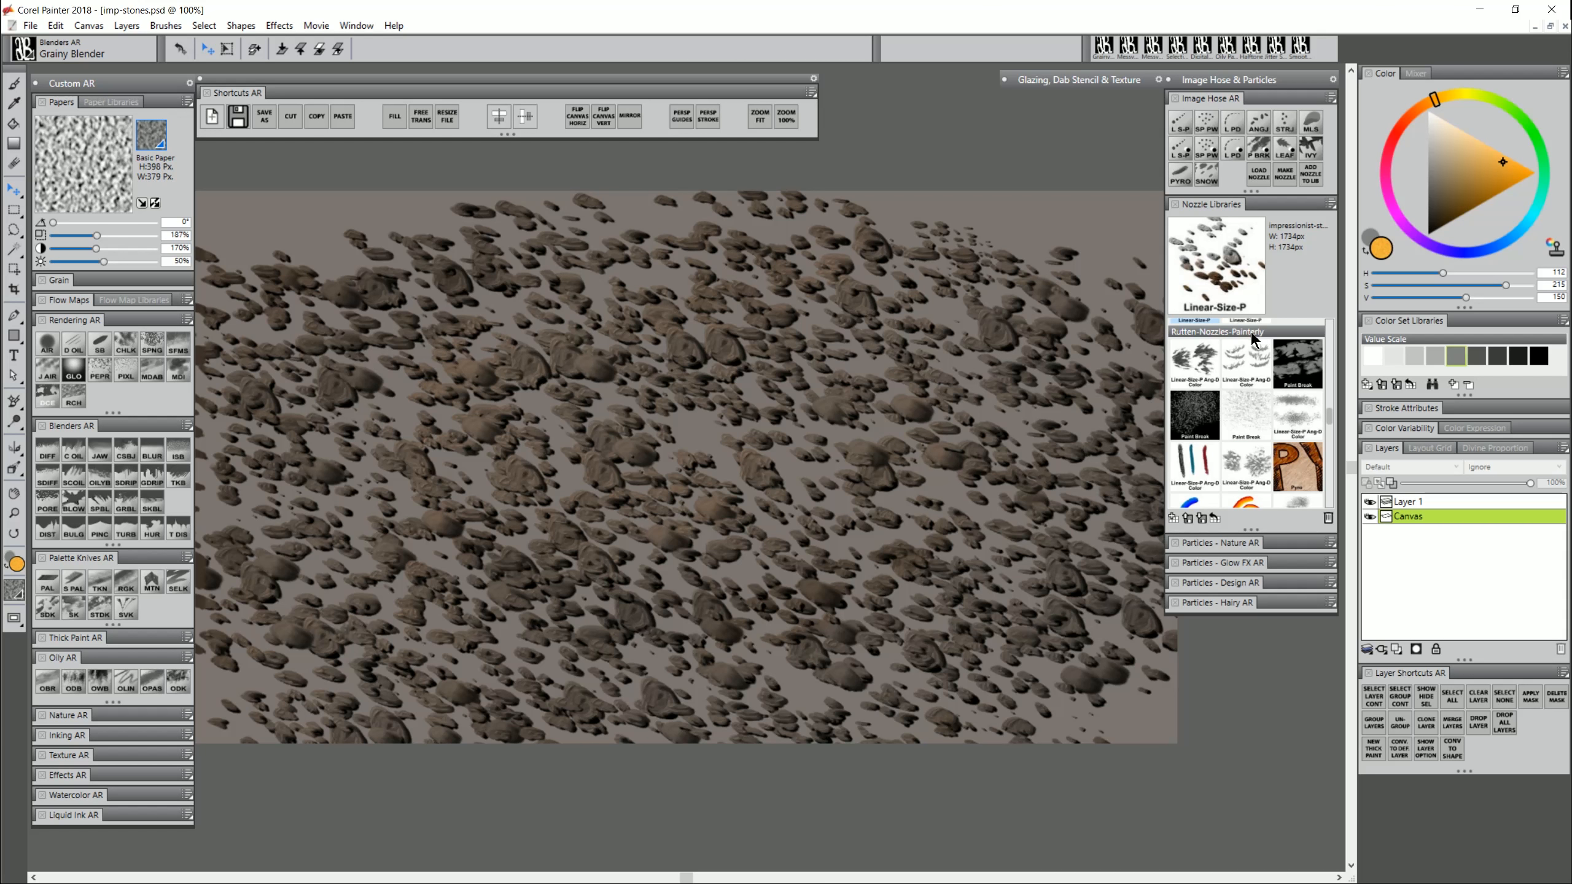
left_click_drag(1330, 413, 1328, 439)
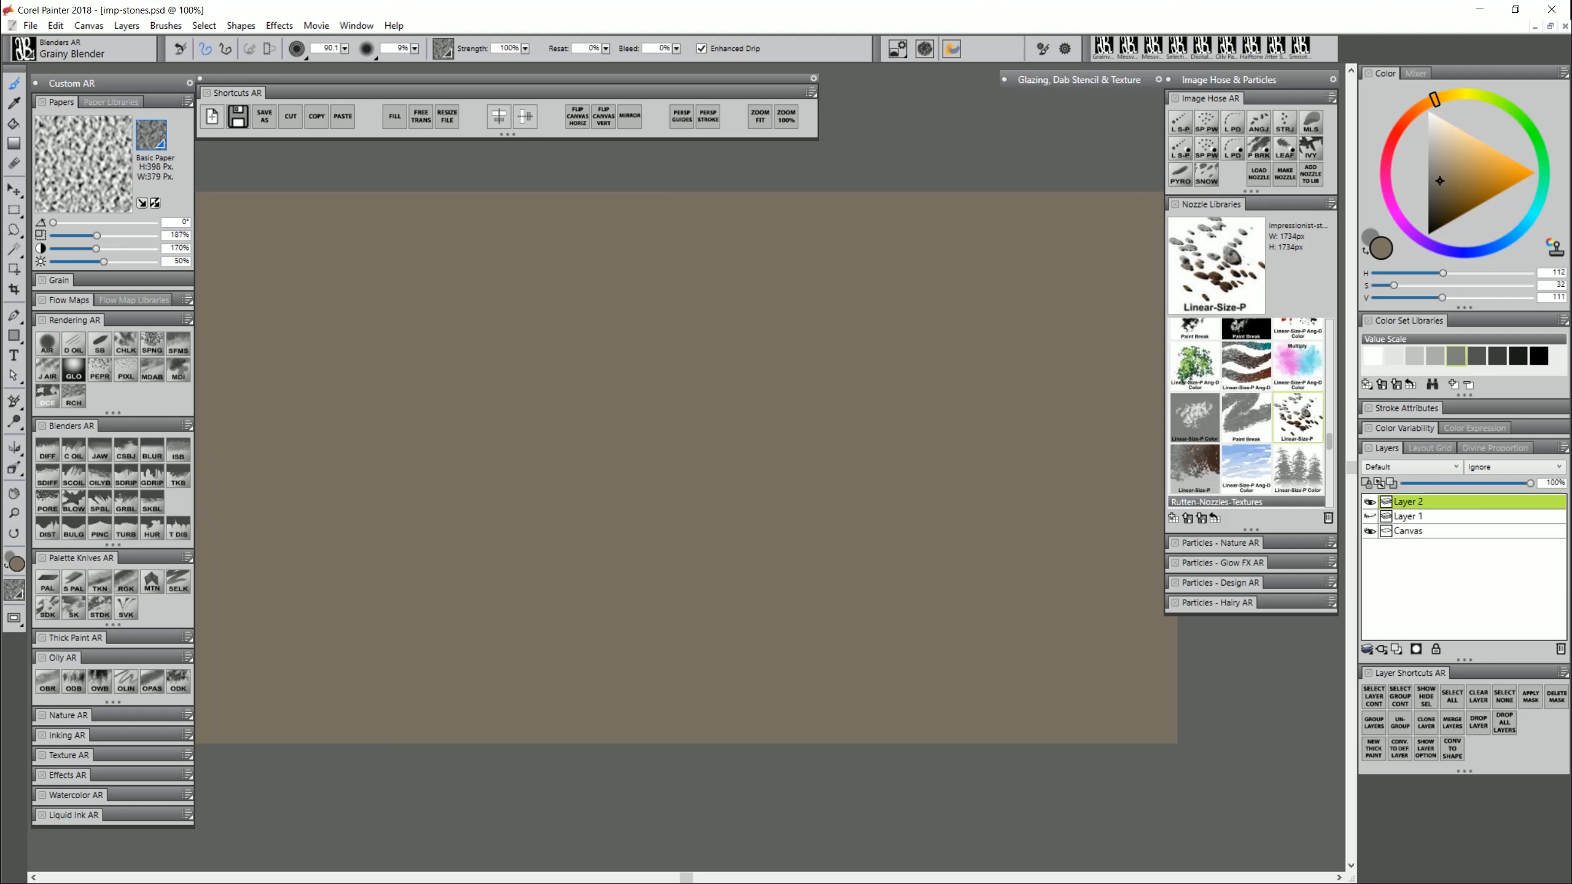
left_click(1181, 123)
- Try spraying gray stones over the brown background at several brush sizes between 84.1 and 240.9, and undo the strokes
mouse_move(684, 397)
left_mouse_down()
mouse_move(528, 463)
mouse_move(718, 460)
mouse_move(629, 518)
mouse_move(700, 515)
mouse_move(850, 404)
mouse_move(878, 519)
mouse_move(697, 468)
mouse_move(491, 487)
mouse_move(585, 592)
mouse_move(748, 614)
mouse_move(1017, 615)
mouse_move(982, 502)
mouse_move(1031, 538)
mouse_move(1001, 632)
left_mouse_up()
key("ctrl+z")
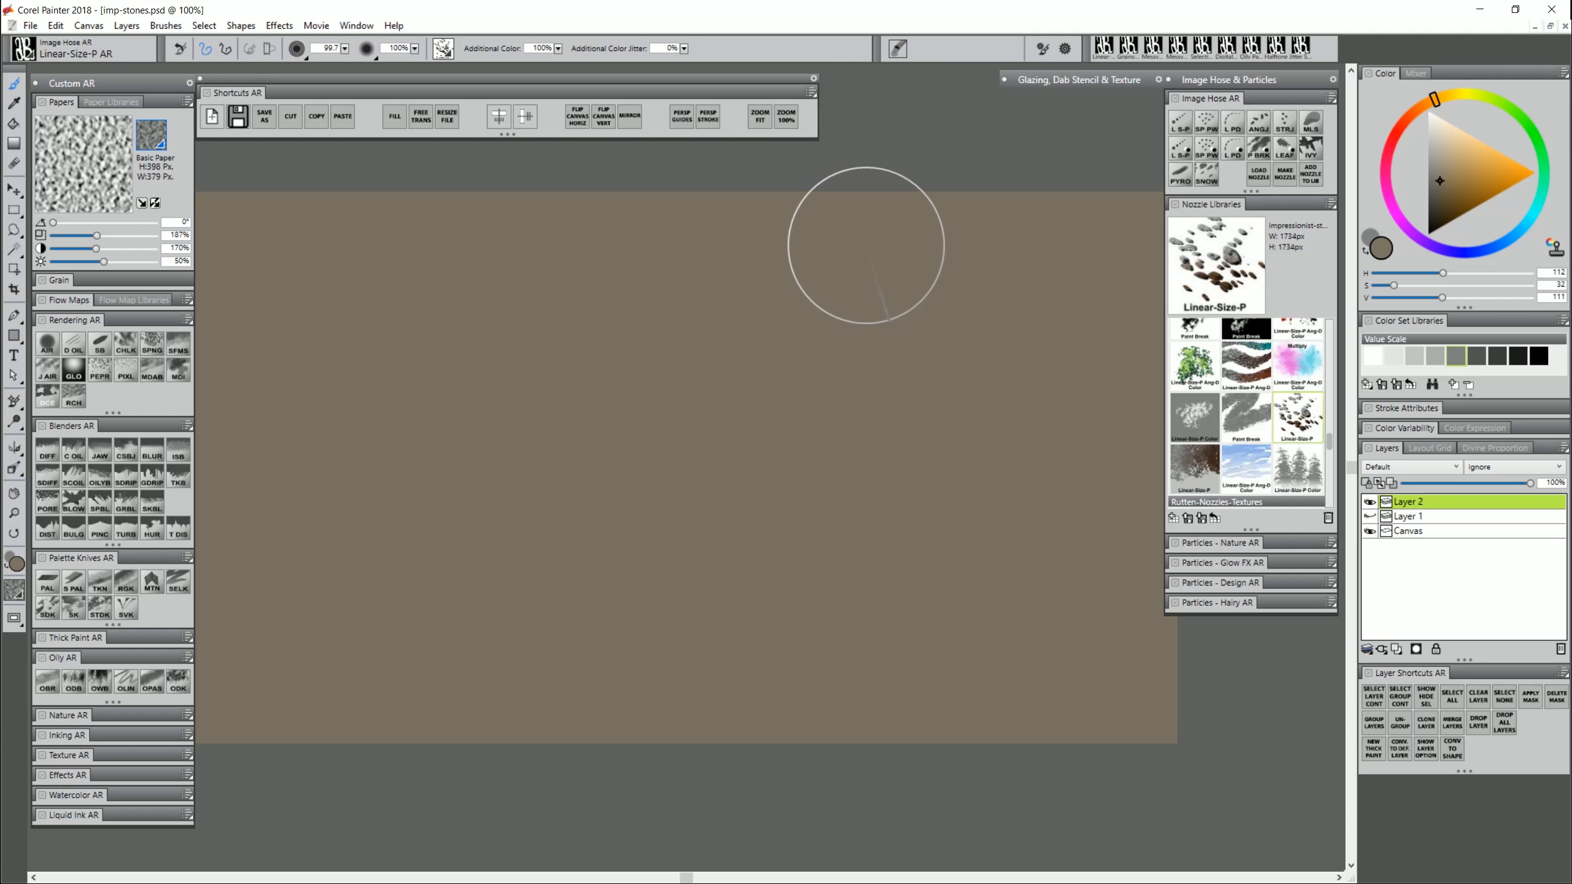
left_click_drag(853, 228, 871, 396)
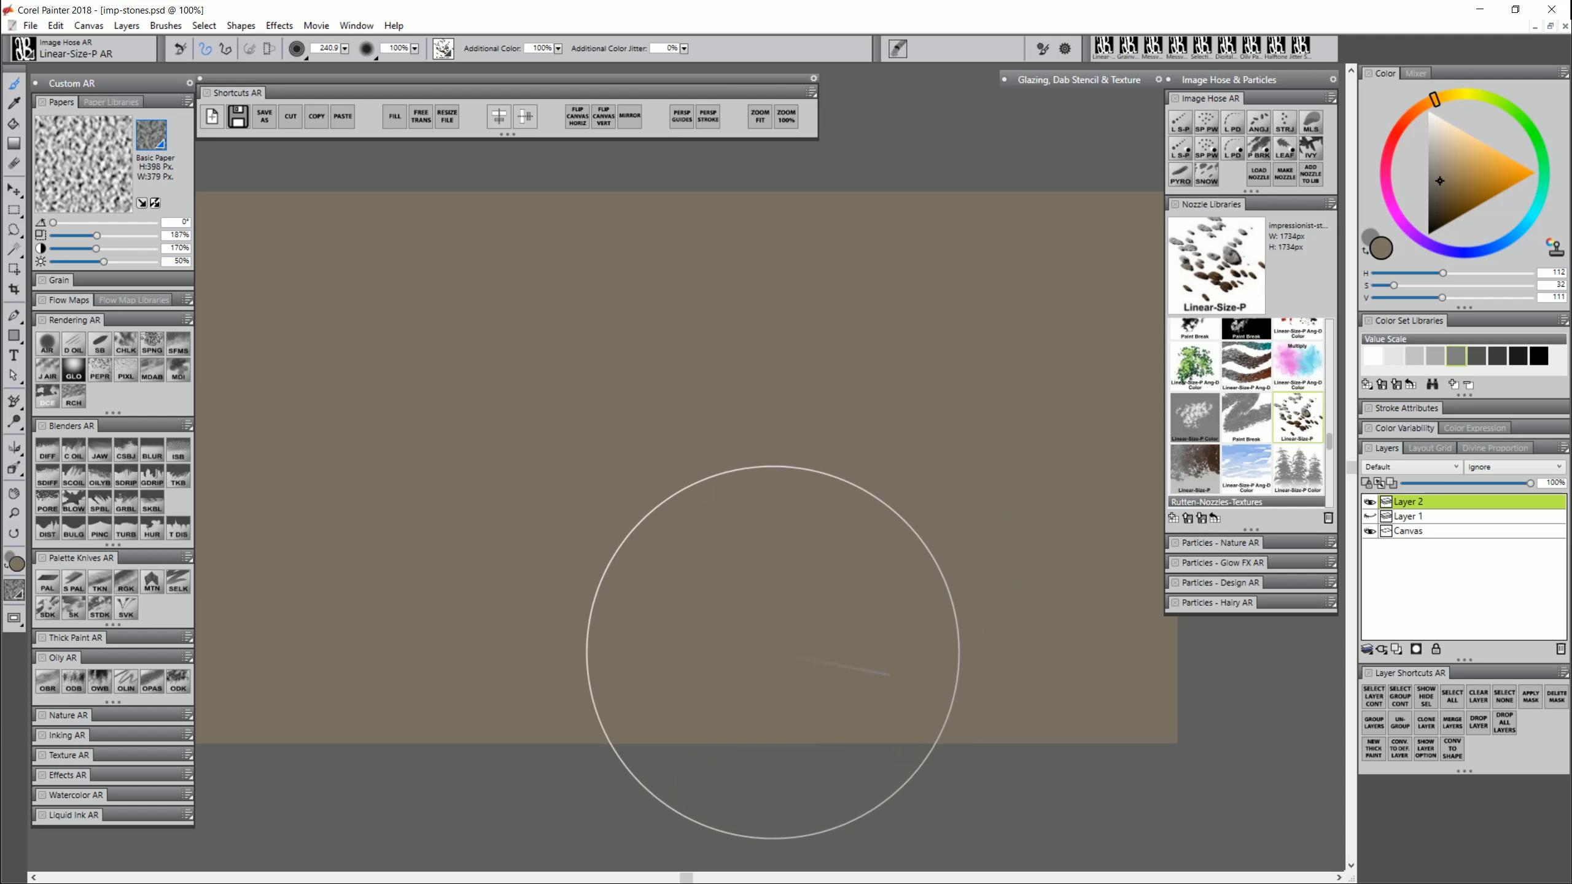
left_click_drag(802, 255, 836, 416)
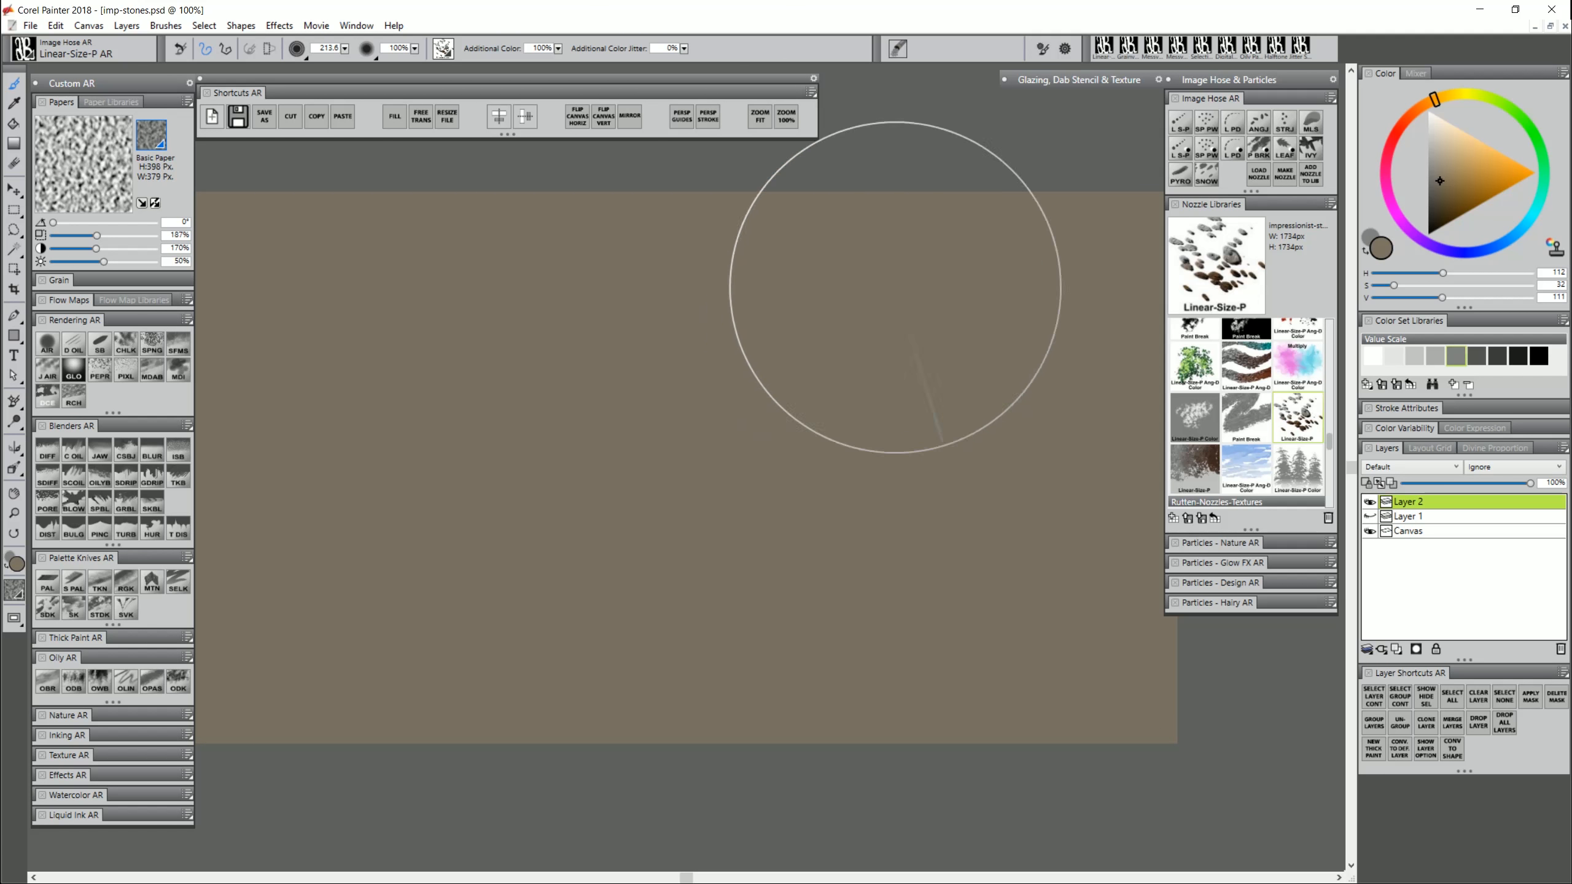
mouse_move(1005, 218)
left_mouse_down()
mouse_move(585, 219)
mouse_move(447, 237)
mouse_move(774, 237)
mouse_move(991, 263)
mouse_move(585, 276)
mouse_move(360, 317)
mouse_move(716, 309)
mouse_move(1034, 330)
mouse_move(416, 389)
mouse_move(840, 402)
mouse_move(1016, 428)
mouse_move(430, 514)
mouse_move(491, 544)
mouse_move(1026, 580)
mouse_move(499, 656)
mouse_move(374, 711)
mouse_move(1045, 744)
mouse_move(1109, 762)
left_mouse_up()
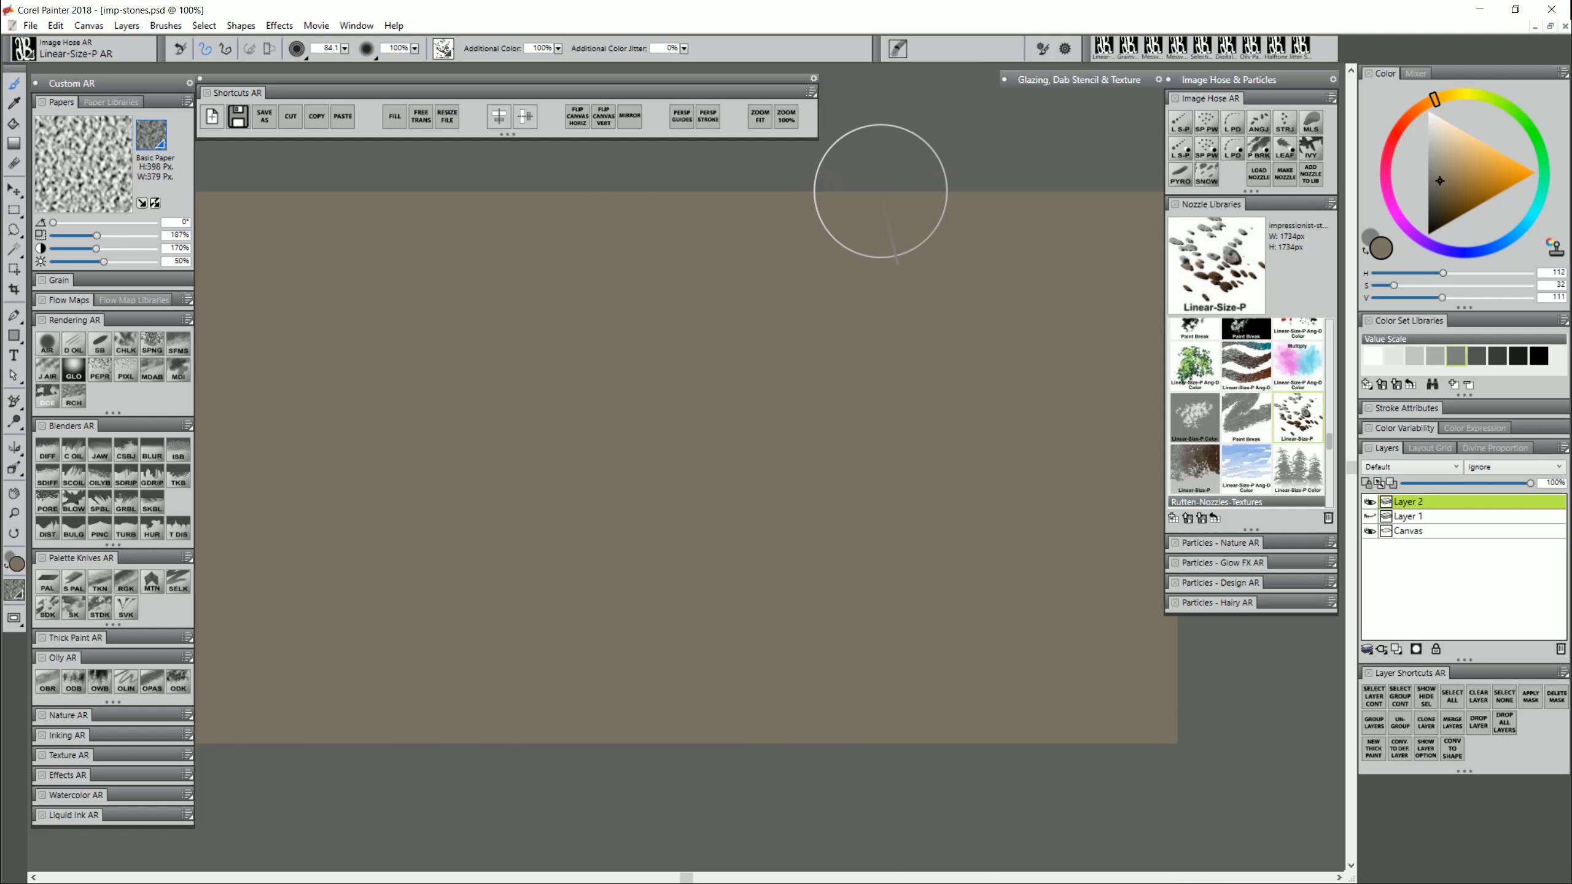
mouse_move(900, 201)
left_mouse_down()
mouse_move(676, 216)
mouse_move(557, 262)
mouse_move(929, 291)
mouse_move(520, 338)
mouse_move(877, 457)
mouse_move(446, 492)
mouse_move(944, 527)
mouse_move(551, 590)
mouse_move(730, 713)
left_mouse_up()
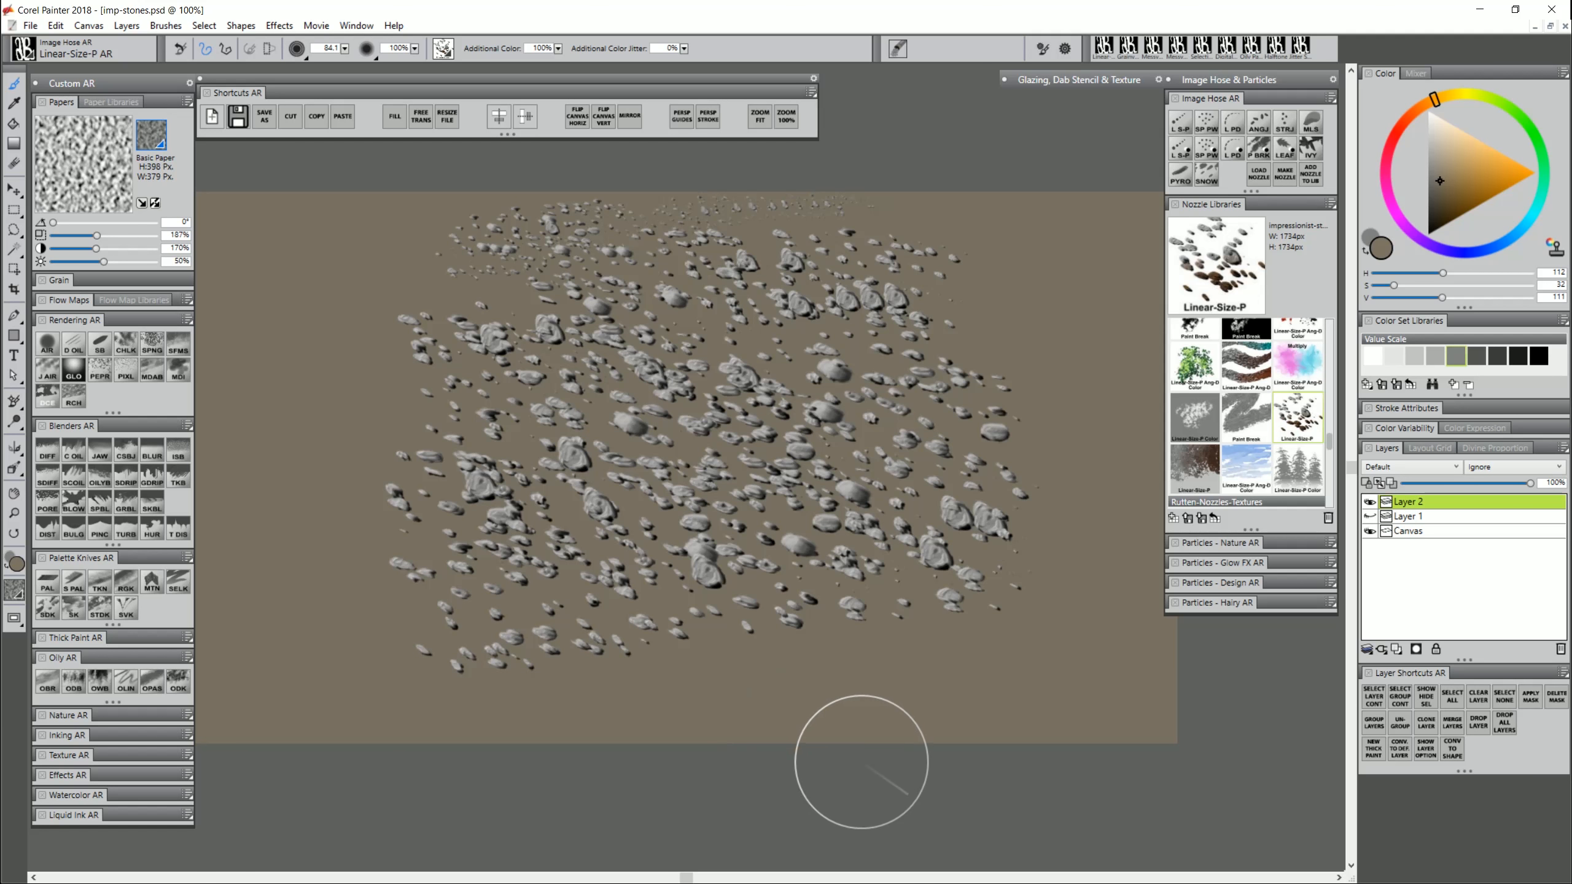
key("ctrl+z")
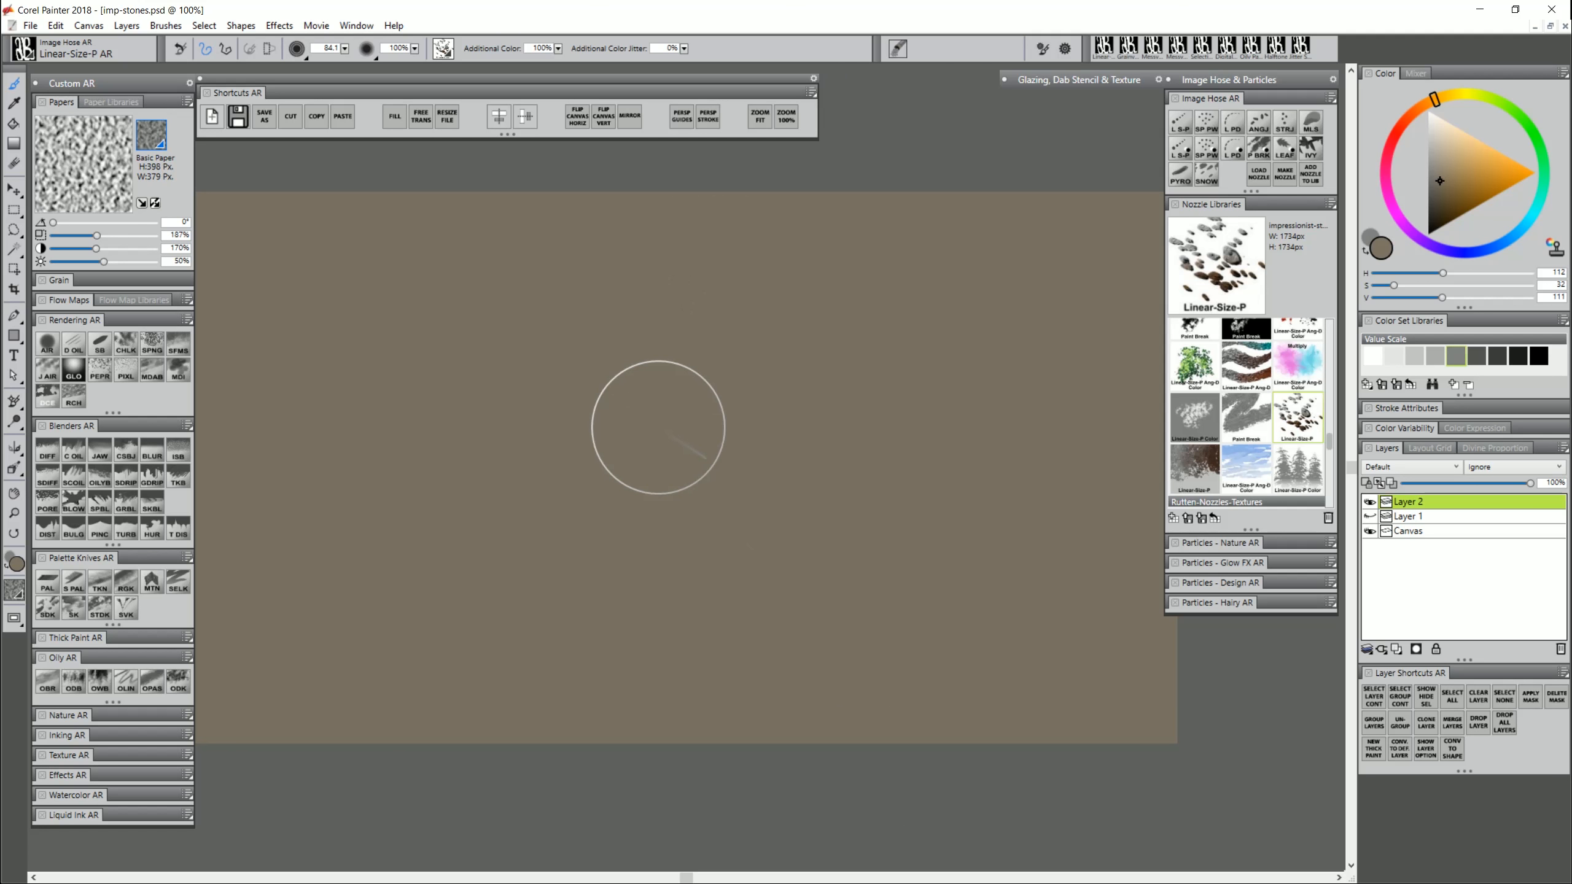
- Enlarge the Image Hose brush to 182.5 and spray gray stones across the middle of Layer 2, undoing the trial strokes
left_click(807, 437)
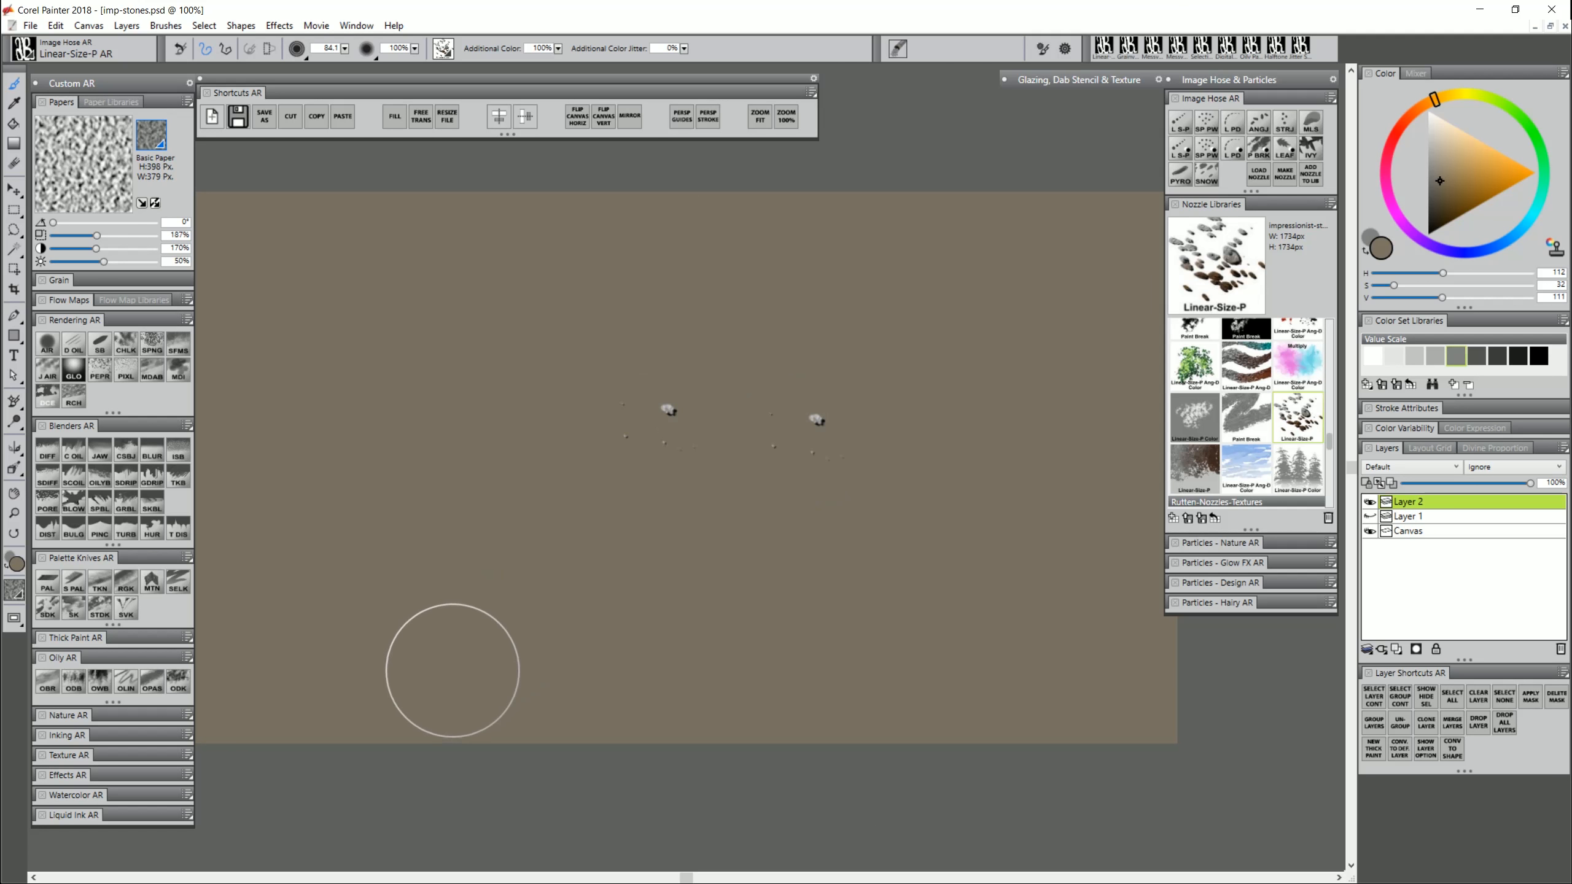
left_click(458, 561)
mouse_move(598, 558)
left_mouse_down()
mouse_move(668, 539)
mouse_move(853, 544)
left_mouse_up()
mouse_move(832, 343)
left_mouse_down()
mouse_move(873, 357)
mouse_move(865, 383)
mouse_move(915, 396)
mouse_move(956, 492)
left_mouse_up()
left_click(965, 421)
mouse_move(1028, 387)
left_mouse_down()
mouse_move(877, 408)
mouse_move(695, 356)
mouse_move(630, 388)
mouse_move(538, 375)
mouse_move(548, 544)
left_mouse_up()
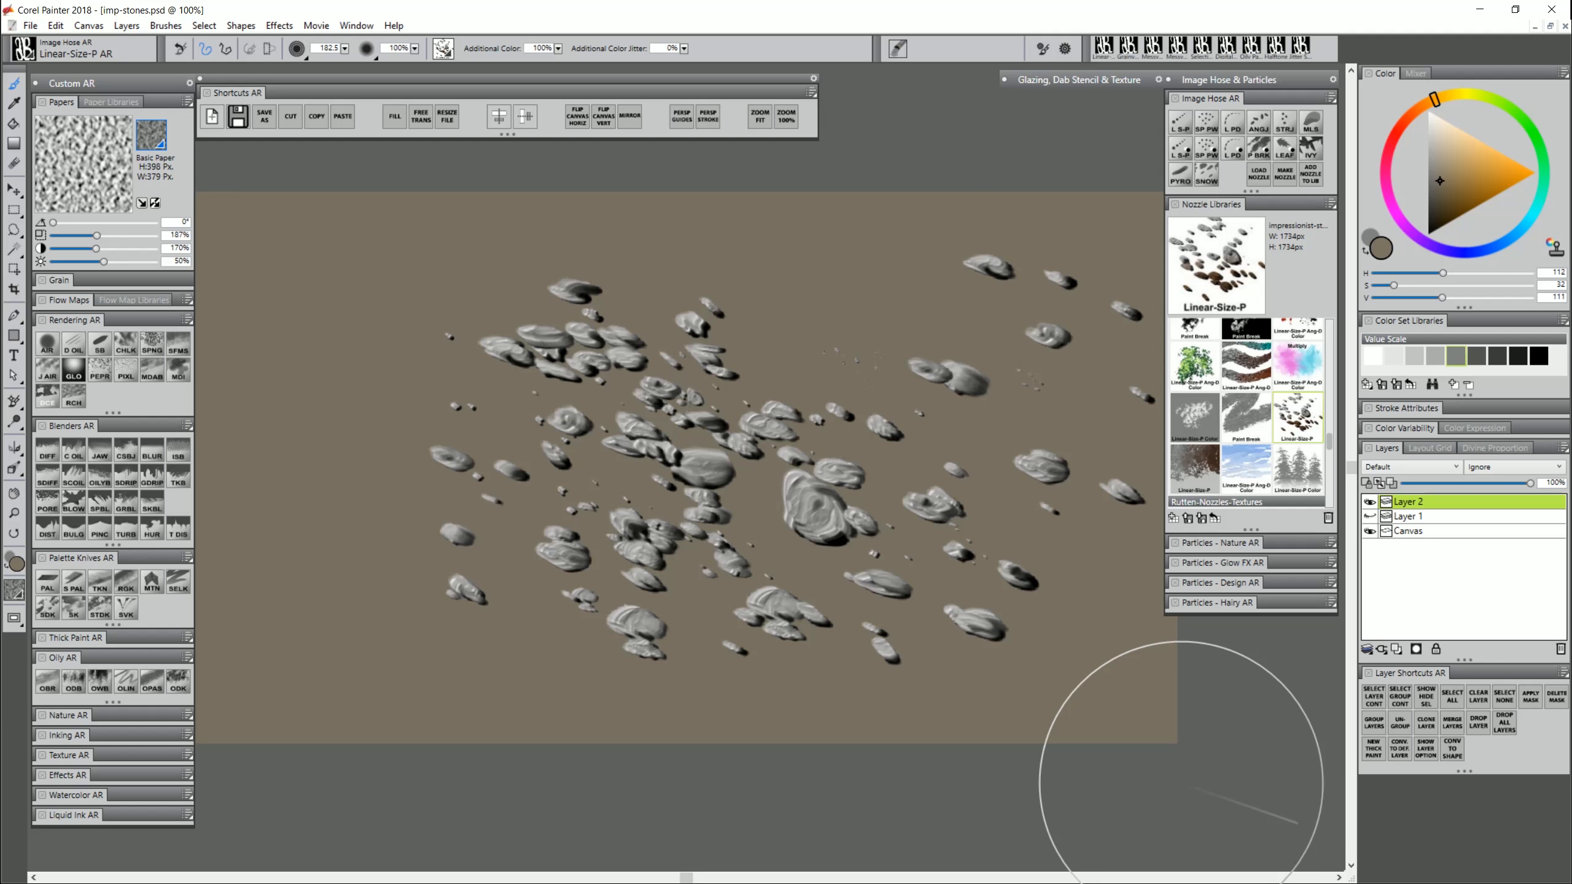
key("ctrl+z")
mouse_move(650, 456)
left_mouse_down()
mouse_move(526, 545)
mouse_move(769, 425)
mouse_move(692, 492)
mouse_move(1007, 597)
left_mouse_up()
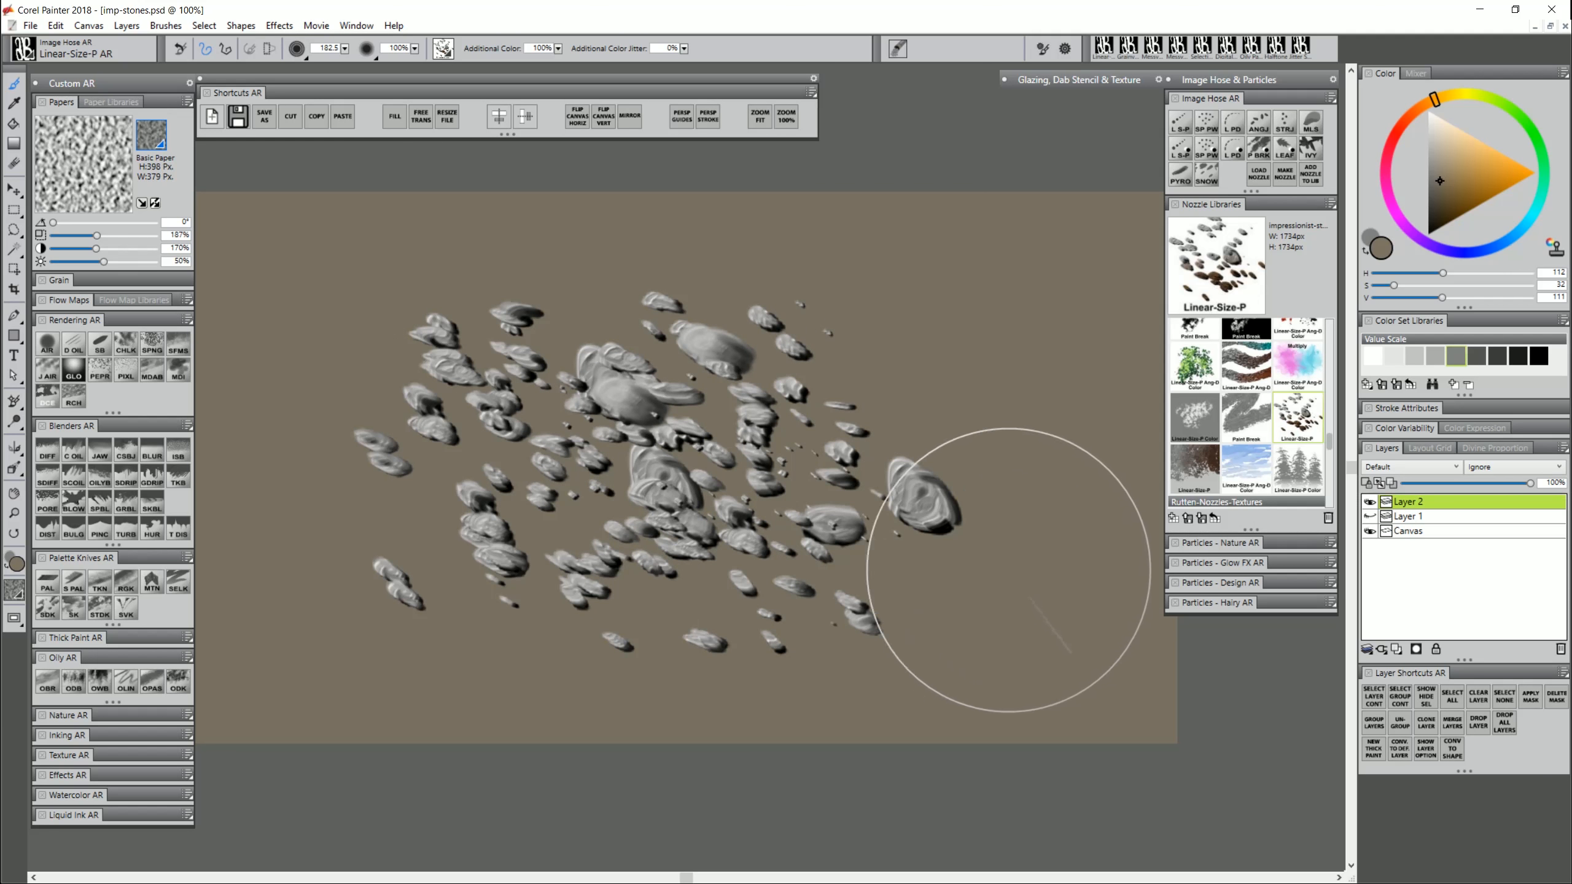
- Select the contents of Layer 2 and add a new layer above it with the Multiply composite method
right_click(1418, 503)
left_click(1323, 605)
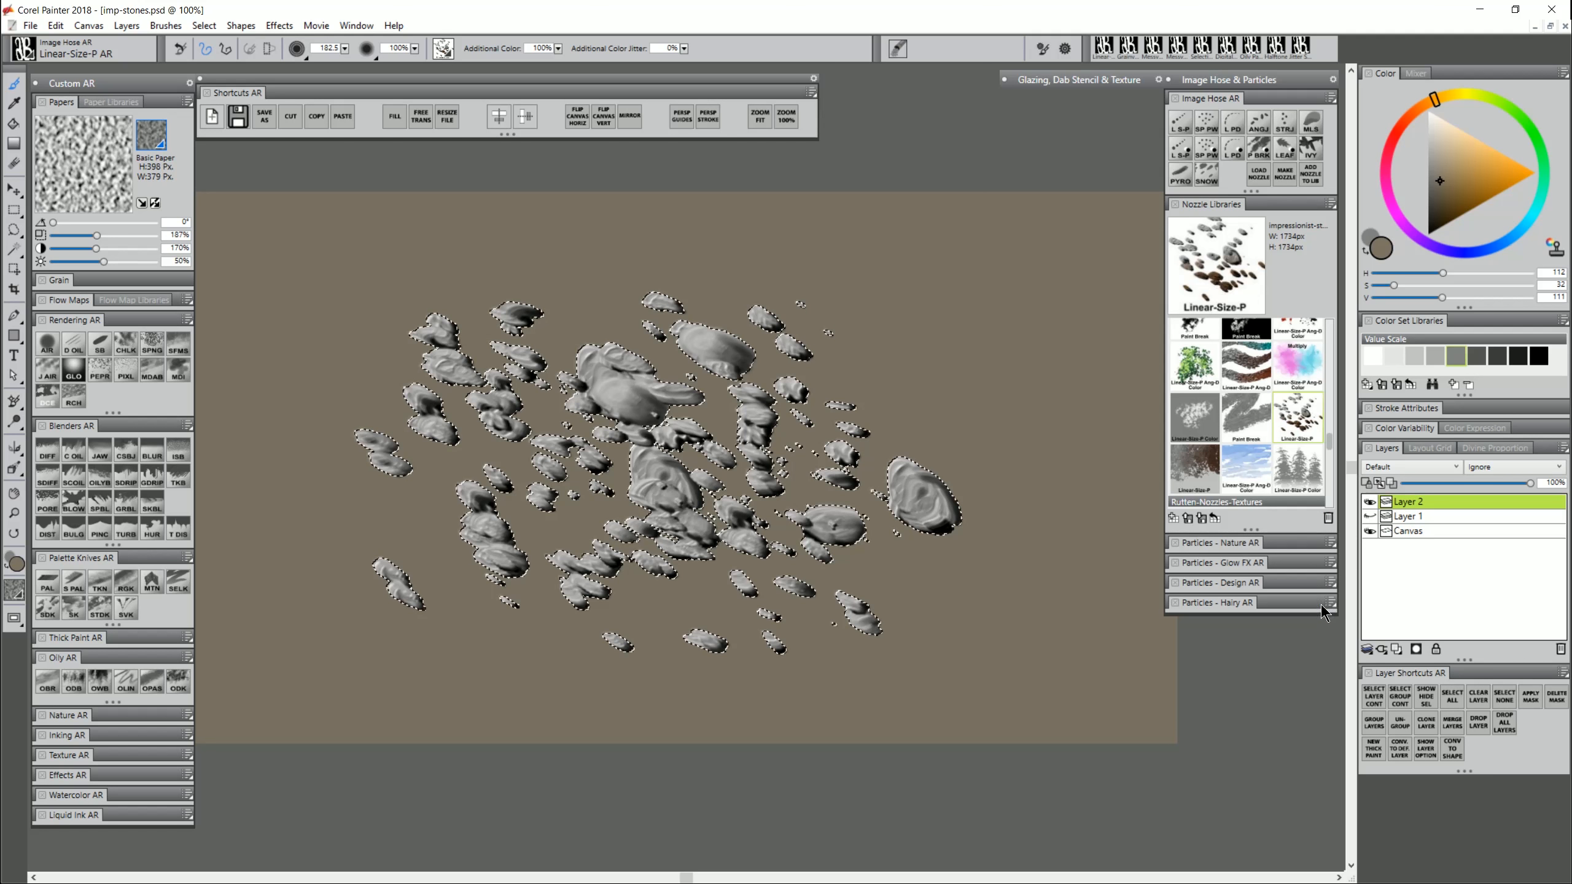
left_click(1397, 649)
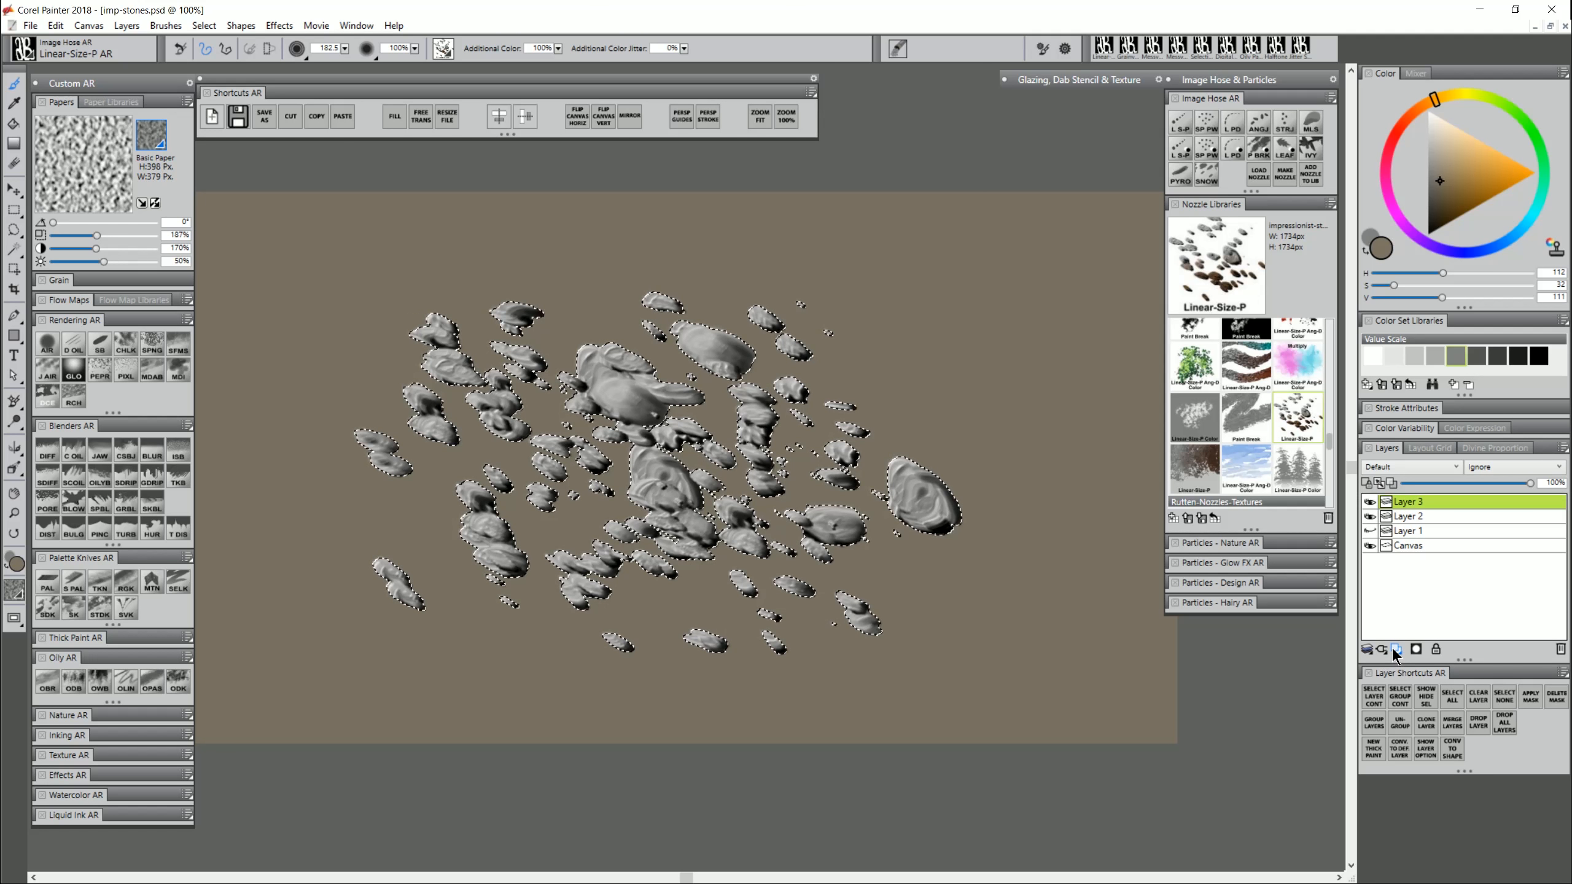
left_click(1393, 462)
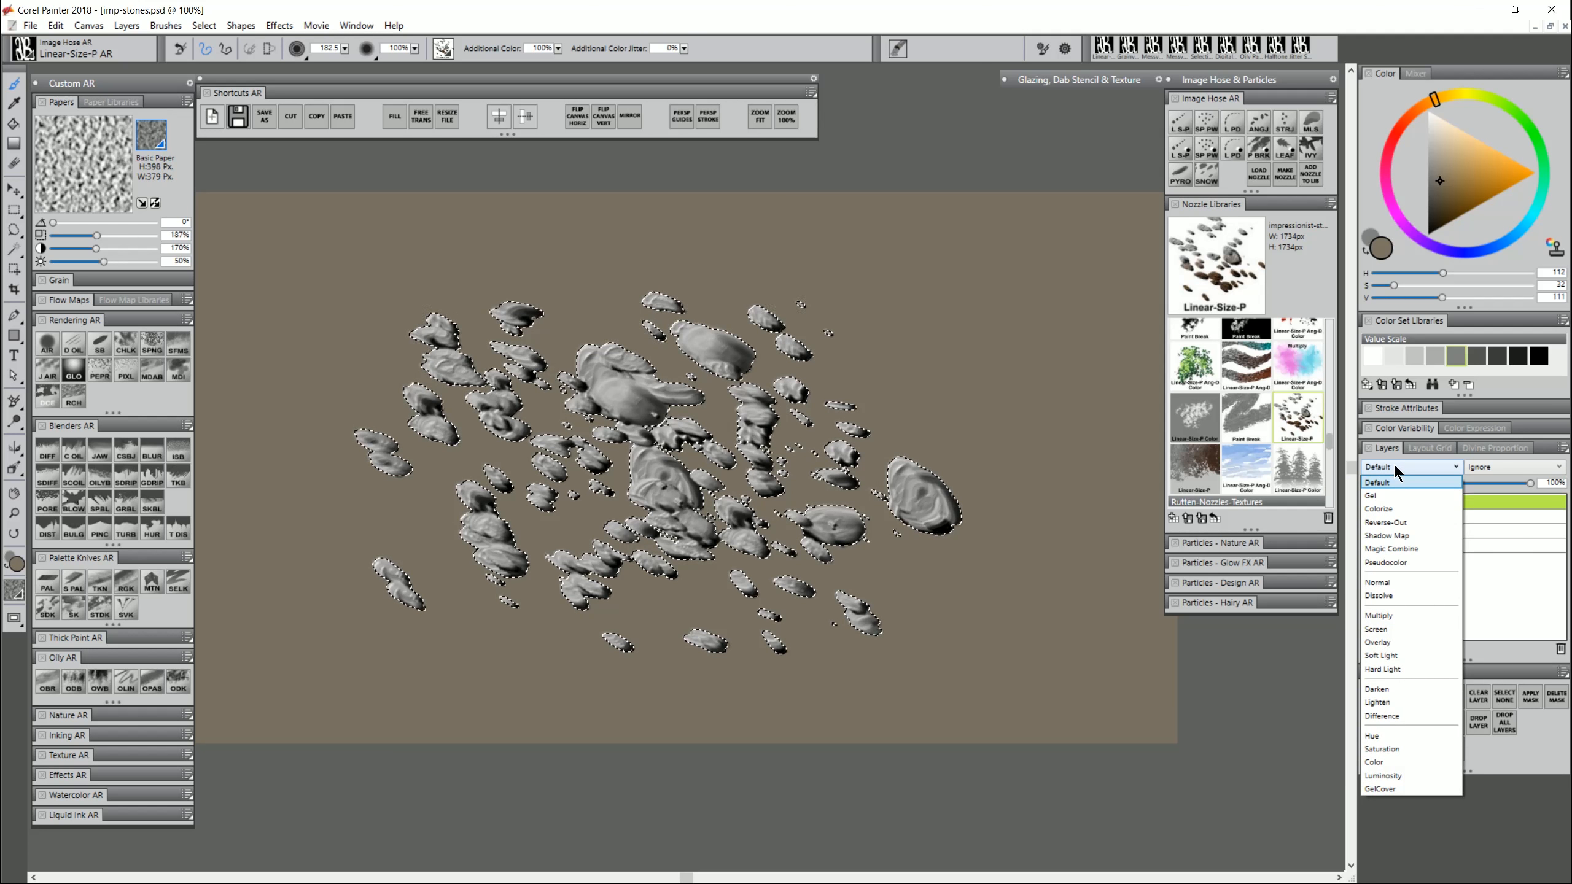
left_click(1385, 617)
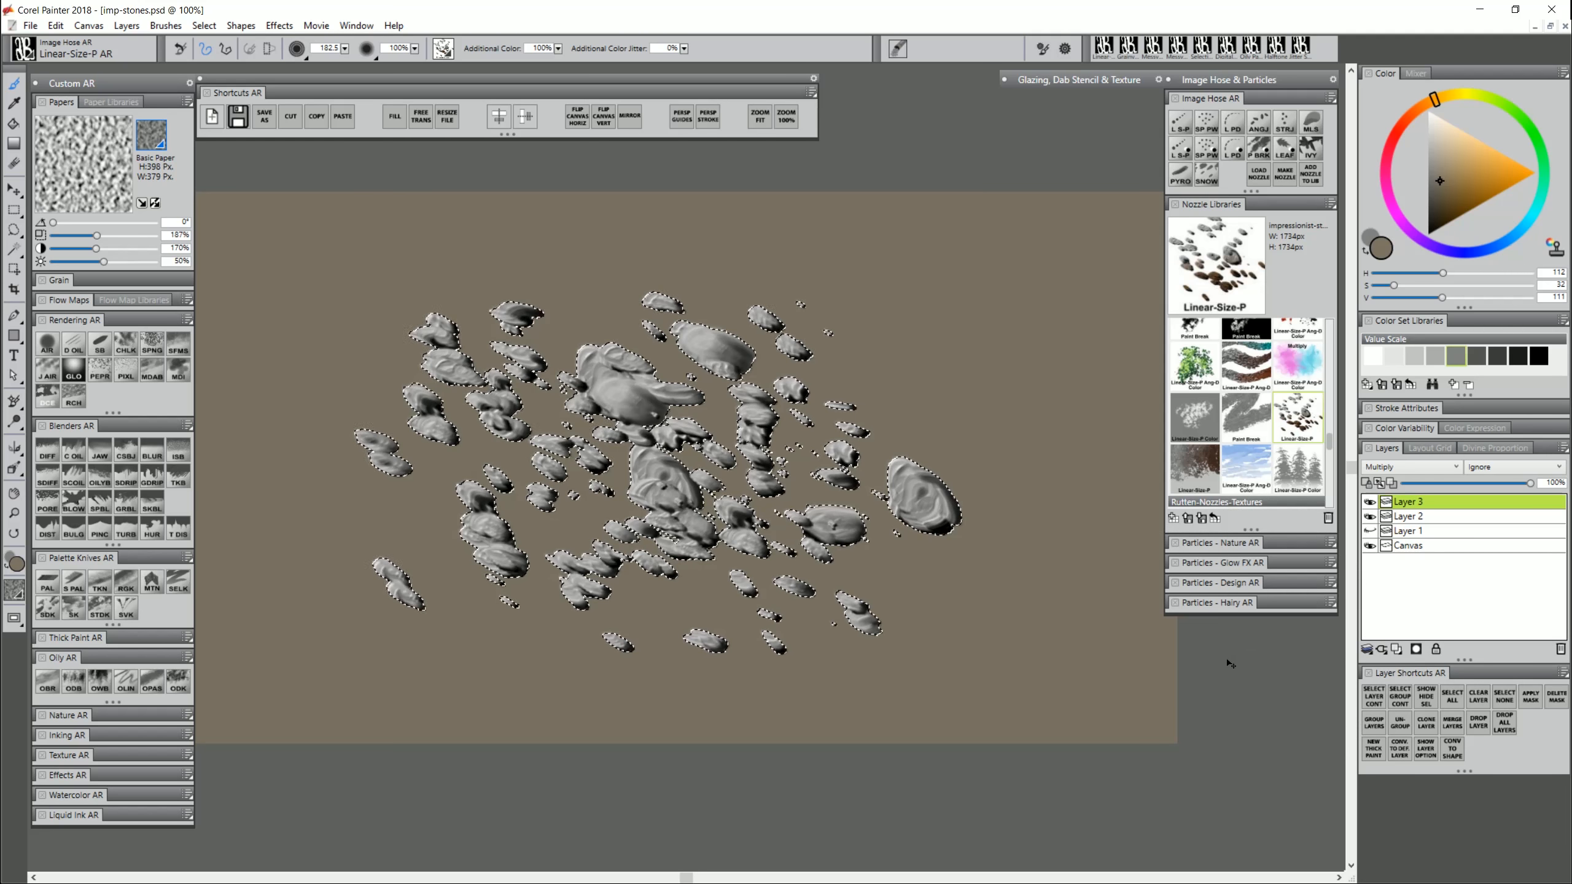
- Hide the selection outline and shade the selected stones dark brown with Digital Airbrush G
key("ctrl+shift+h")
left_click(1445, 211)
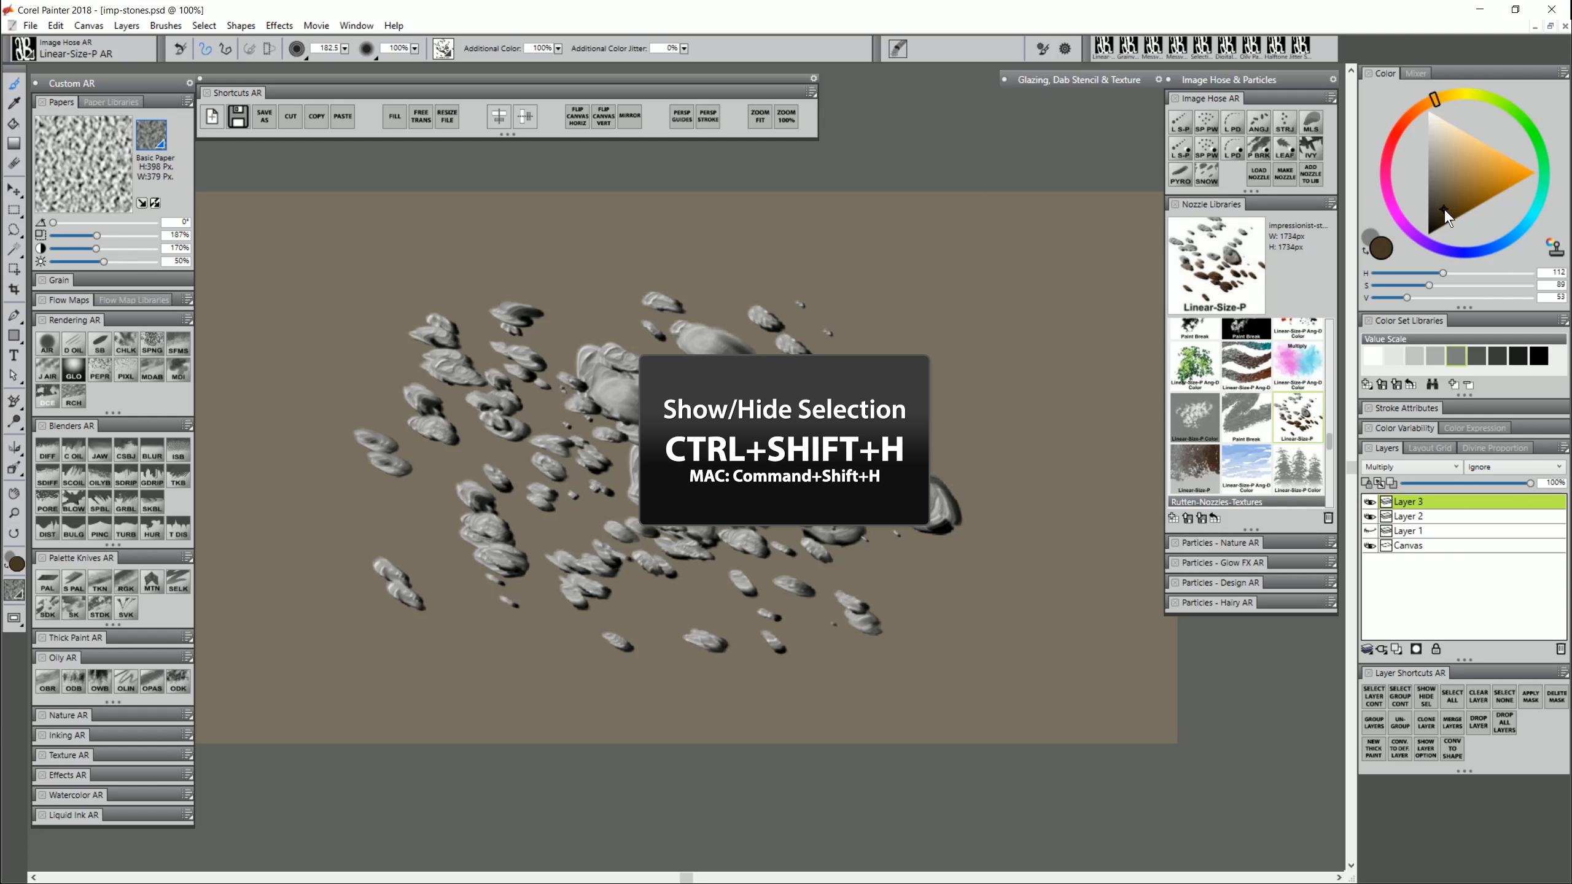
left_click(1423, 106)
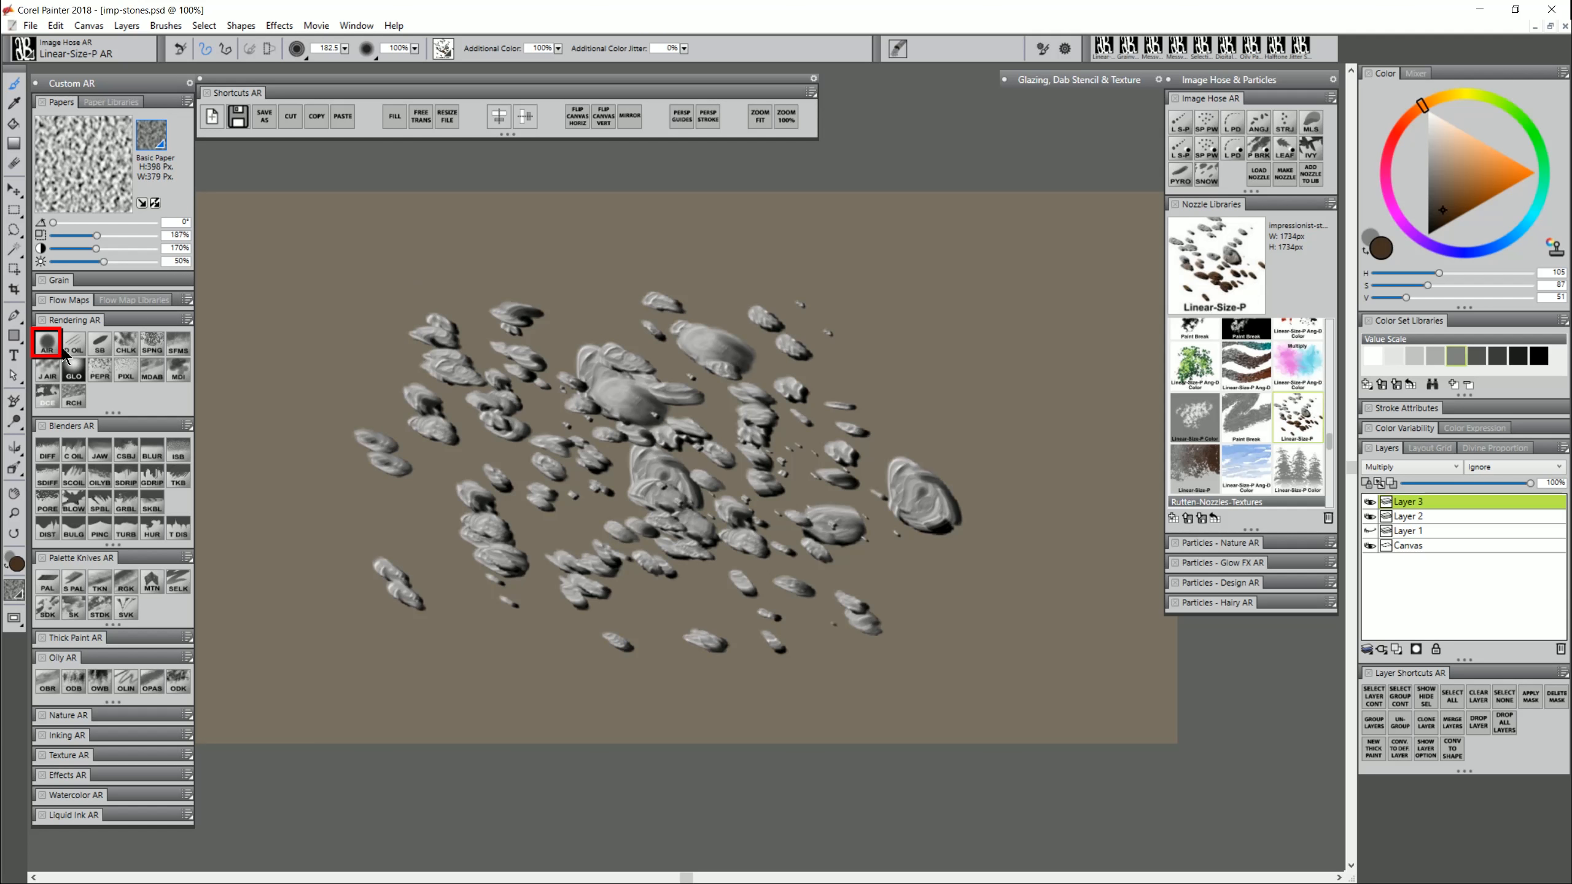
mouse_move(540, 326)
left_mouse_down()
mouse_move(632, 336)
mouse_move(478, 502)
mouse_move(642, 455)
mouse_move(652, 539)
mouse_move(869, 502)
mouse_move(794, 662)
mouse_move(819, 549)
mouse_move(754, 424)
mouse_move(580, 345)
mouse_move(504, 379)
mouse_move(736, 368)
mouse_move(1060, 304)
left_mouse_up()
- Airbrush a brighter orange-brown over the stones at the center and left, and green over the lower ones
left_click(1472, 195)
mouse_move(727, 469)
left_mouse_down()
mouse_move(623, 450)
mouse_move(786, 506)
mouse_move(598, 336)
mouse_move(415, 498)
left_mouse_up()
left_click(1521, 118)
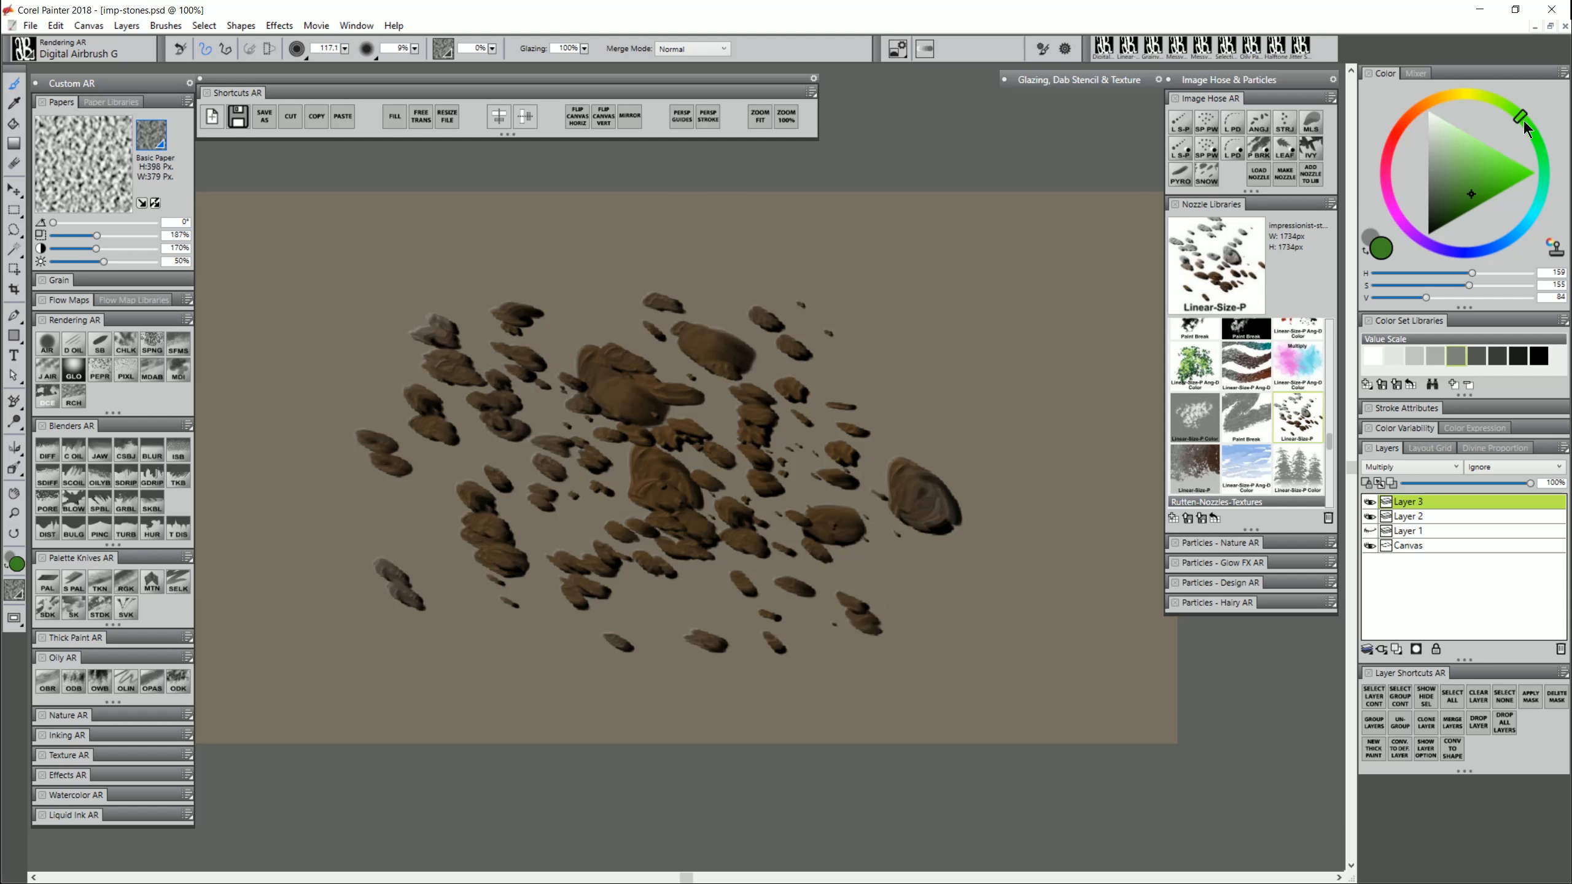
mouse_move(823, 532)
left_mouse_down()
mouse_move(812, 497)
mouse_move(456, 492)
mouse_move(814, 675)
left_mouse_up()
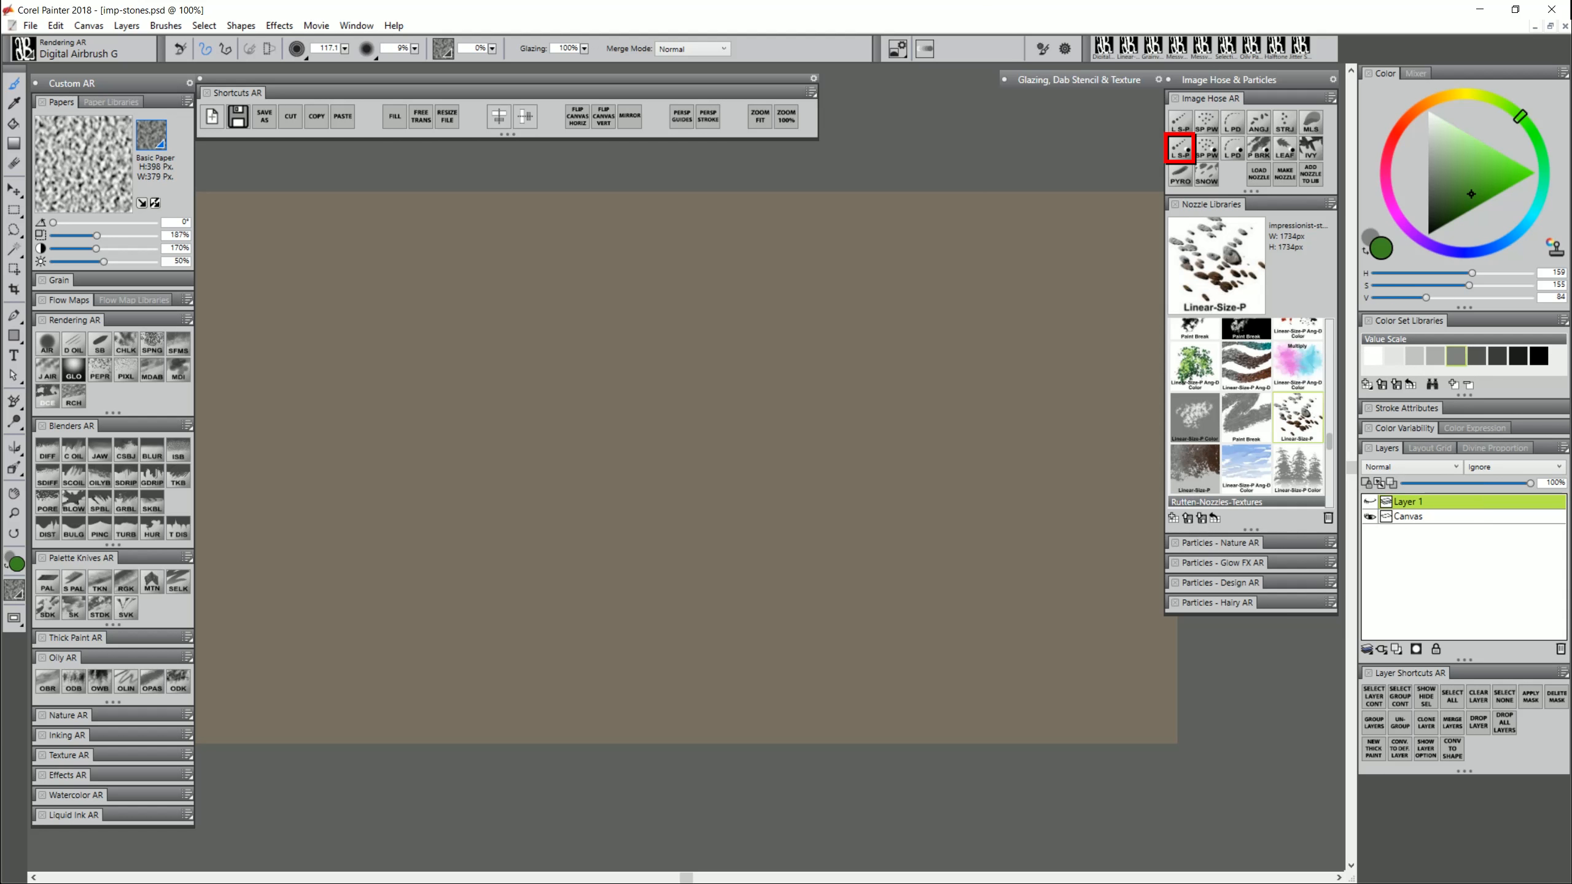
- With the Image Hose Linear-Size-P Color variant, set the additional color to dark reddish brown and spray stones across the middle of Layer 2
left_click(1181, 149)
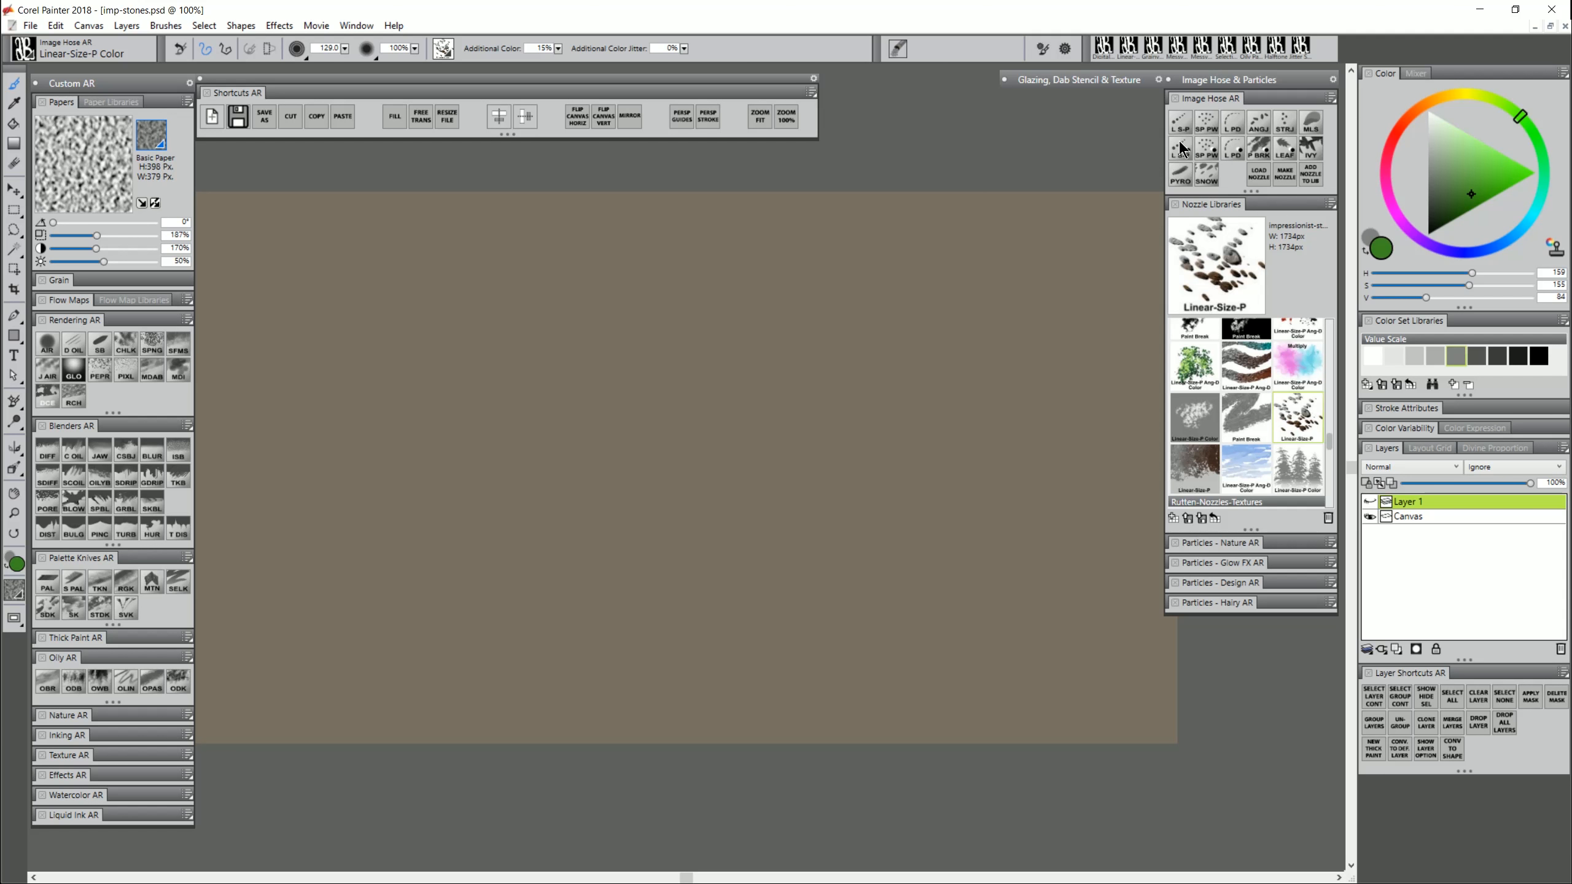
left_click(1370, 235)
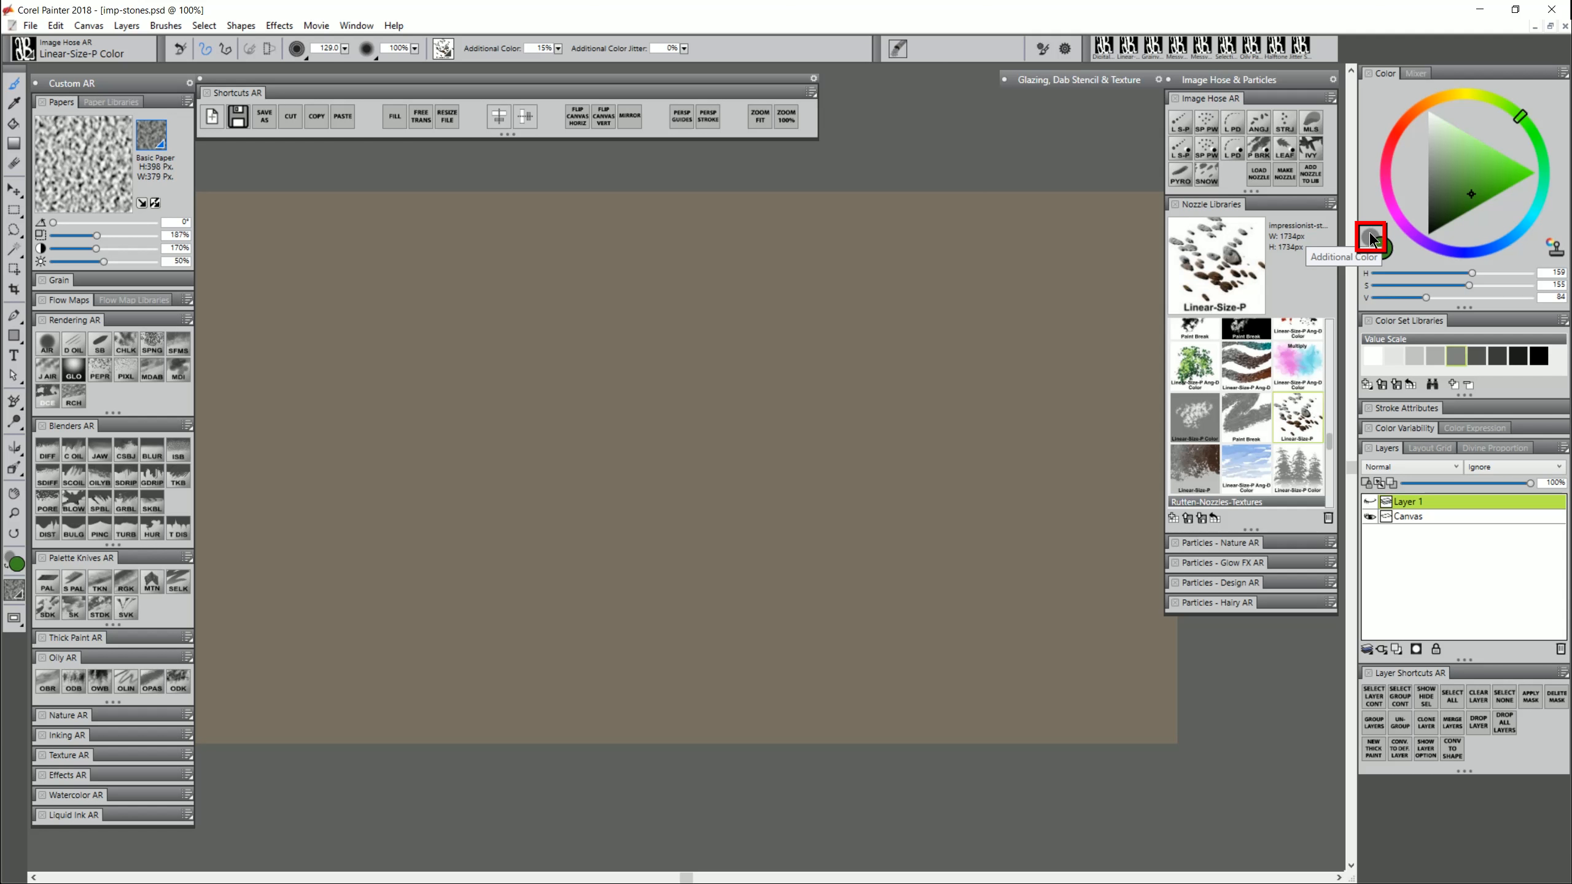
left_click_drag(1396, 220, 1417, 119)
left_click(1457, 205)
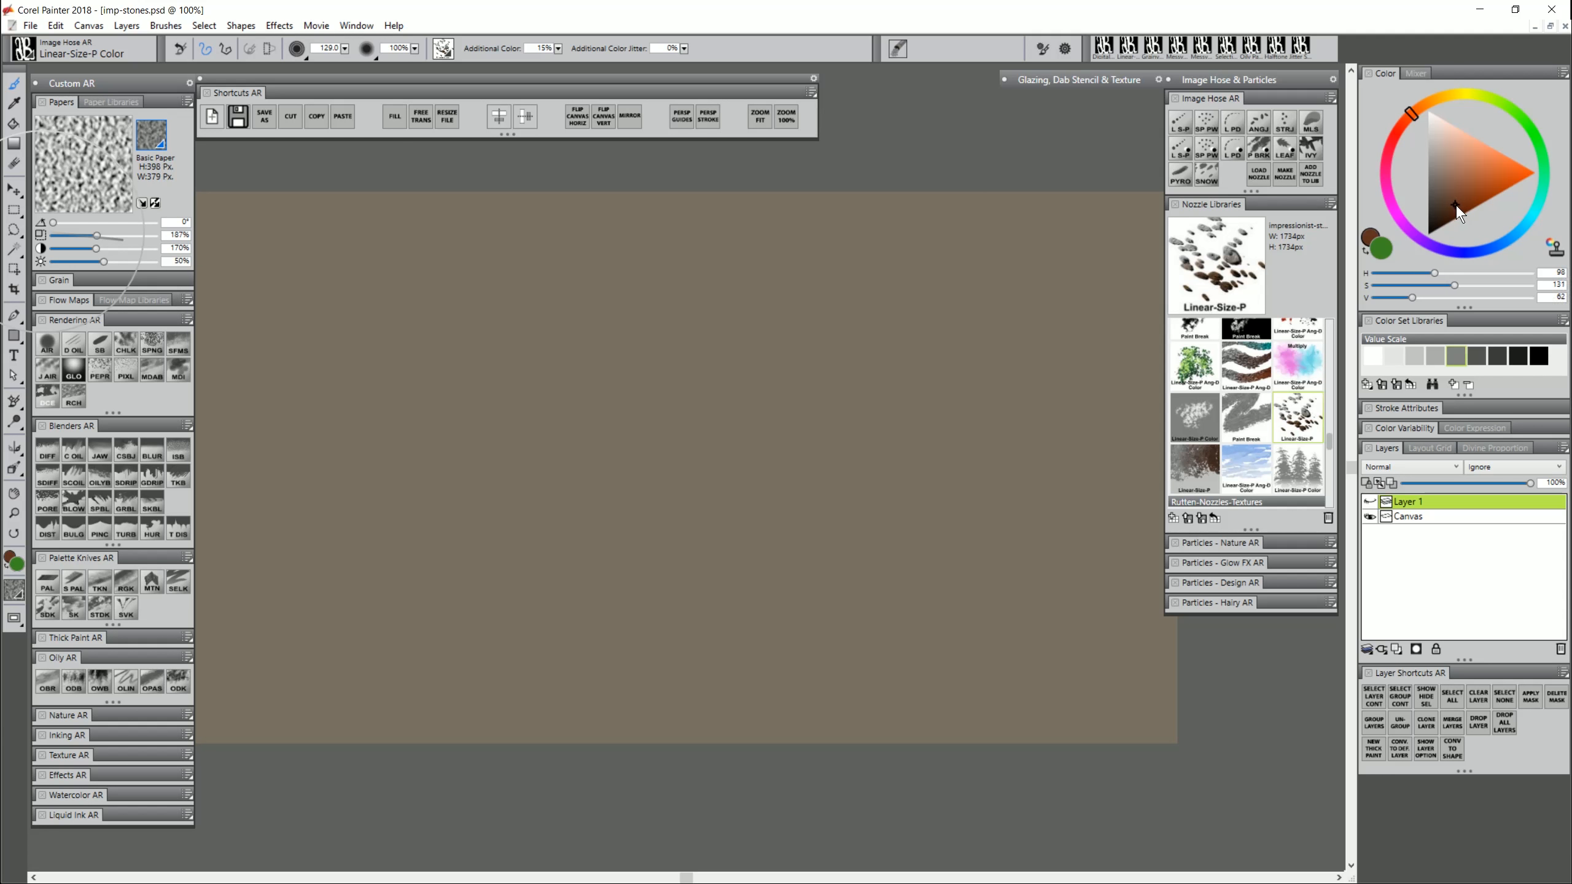
left_click_drag(1457, 205, 1459, 201)
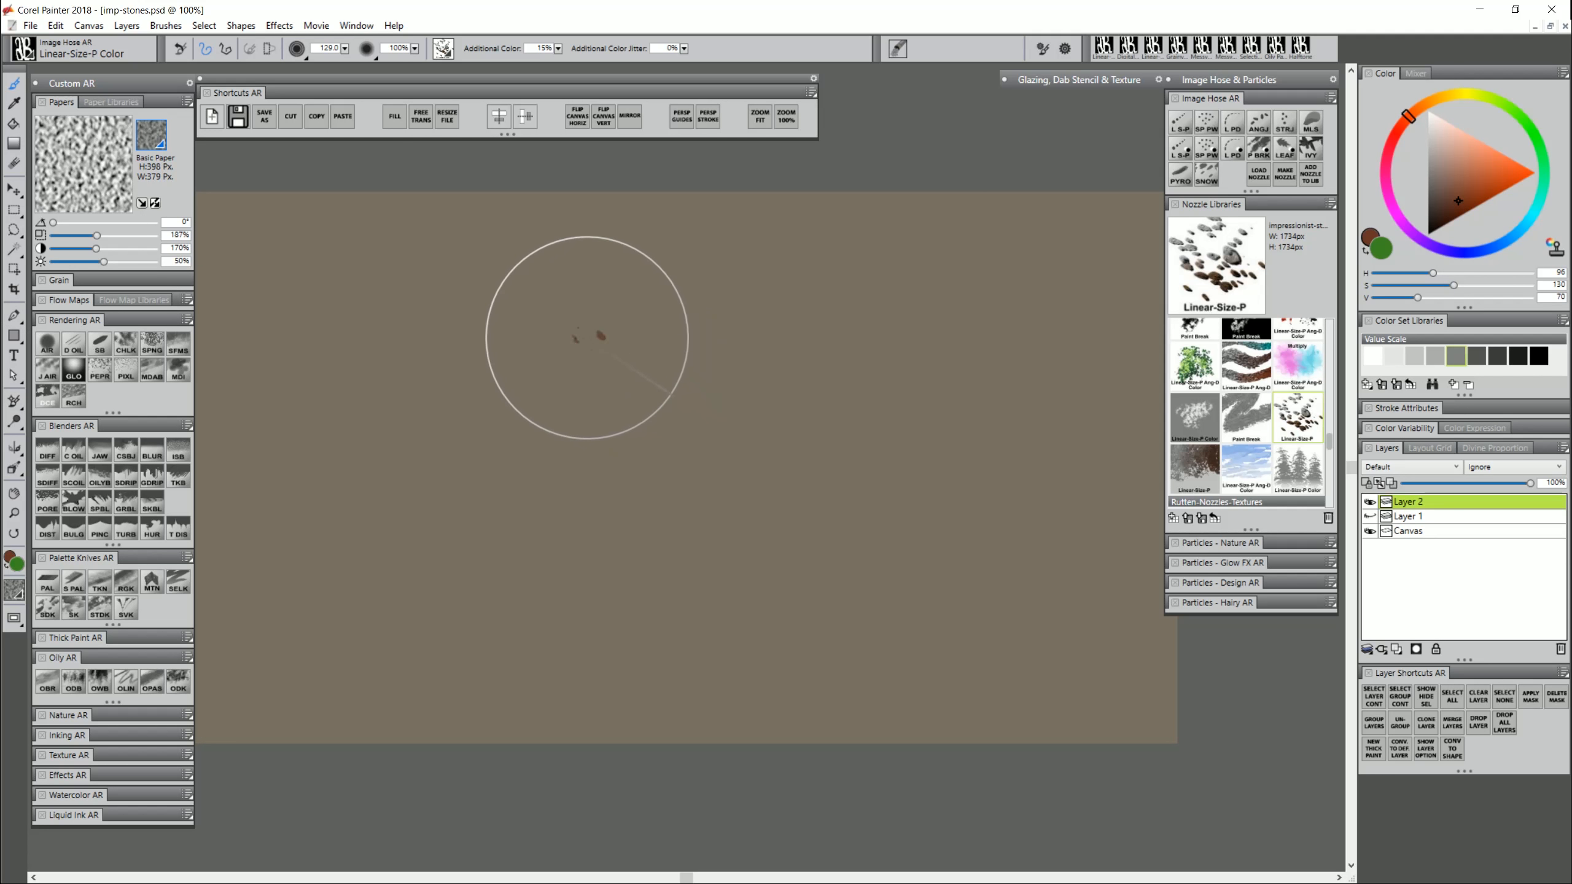
mouse_move(586, 337)
left_mouse_down()
mouse_move(477, 496)
mouse_move(631, 508)
mouse_move(822, 387)
mouse_move(690, 307)
mouse_move(819, 394)
mouse_move(828, 533)
mouse_move(425, 524)
mouse_move(566, 580)
mouse_move(892, 569)
mouse_move(995, 626)
mouse_move(1088, 719)
left_mouse_up()
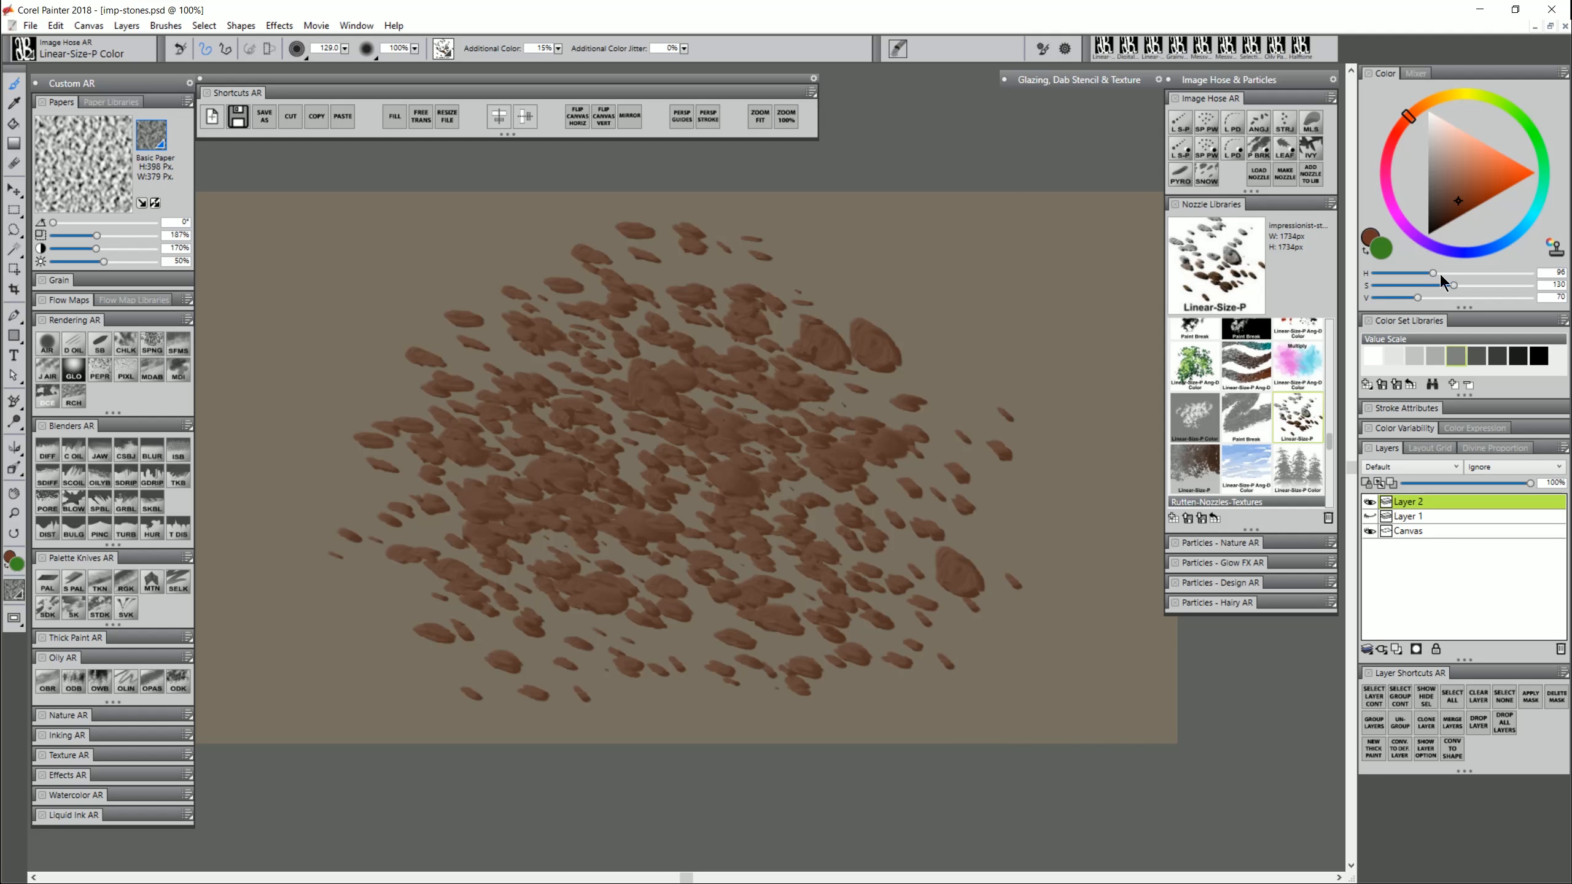
- Shift the additional color's hue to blue at 251, spray stones over the right part of the brown ones, and reselect the main color
left_click_drag(1440, 274, 1528, 273)
mouse_move(941, 298)
left_mouse_down()
mouse_move(906, 309)
mouse_move(930, 556)
mouse_move(872, 371)
mouse_move(1042, 653)
left_mouse_up()
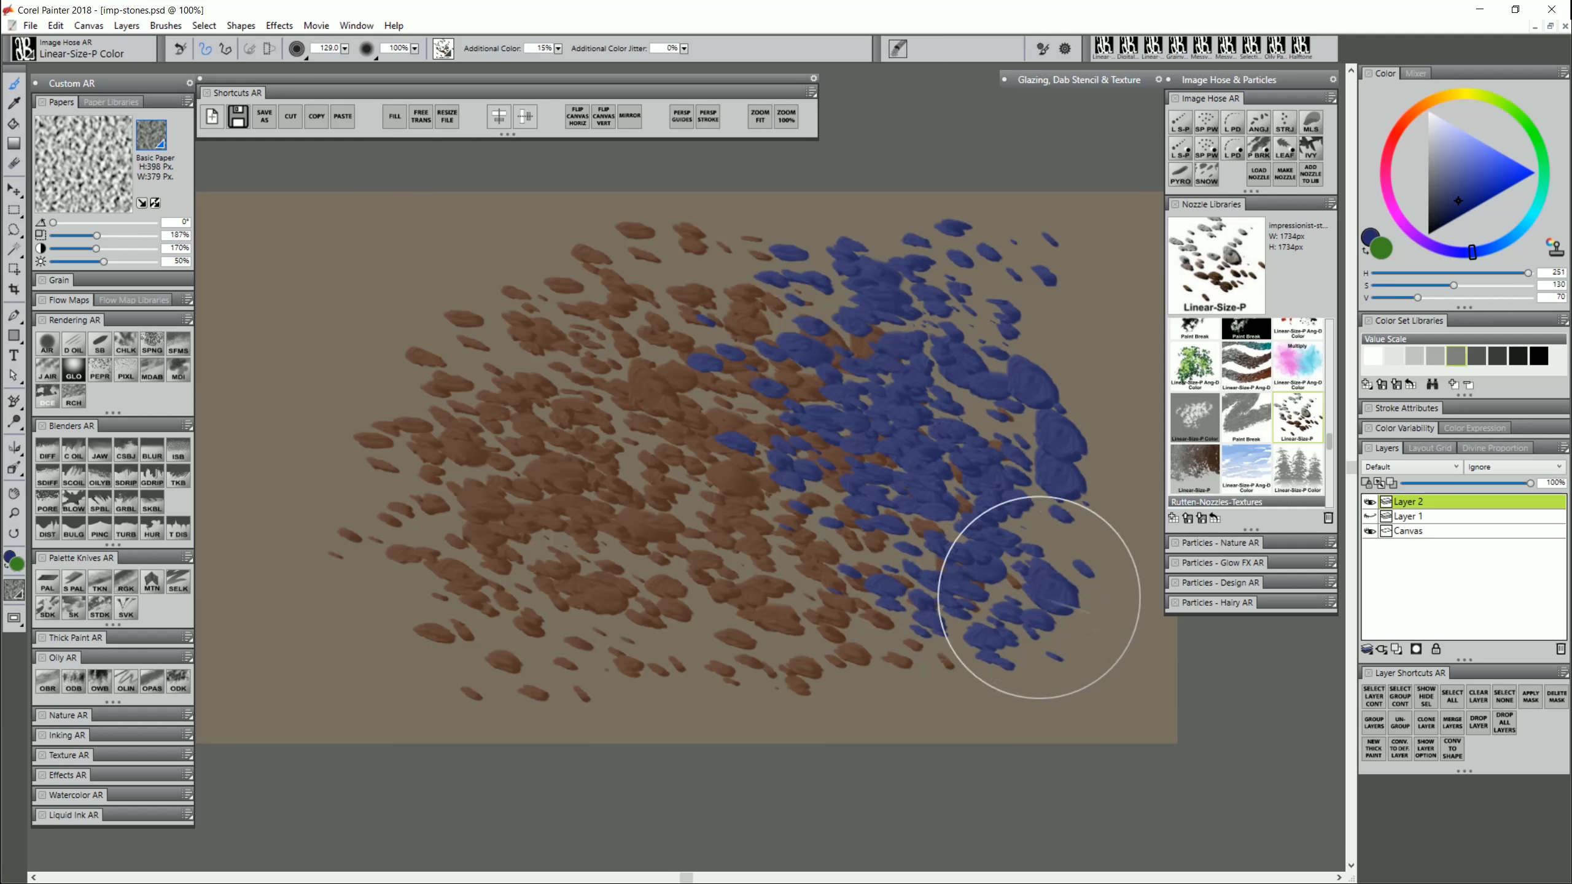
left_click(1382, 248)
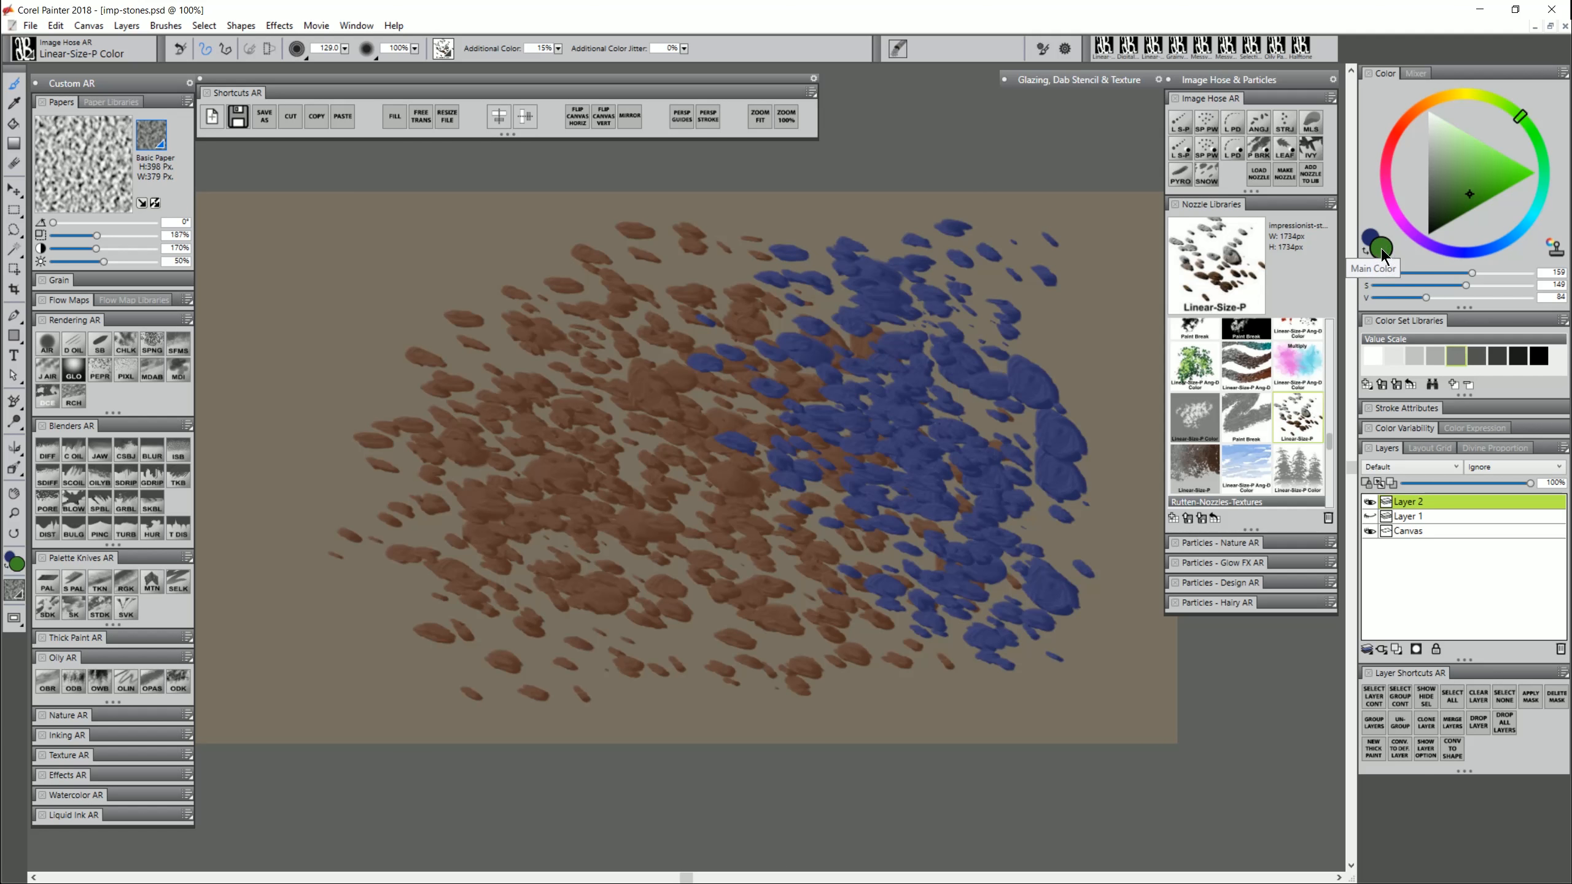
- Change the additional color to a pale blue and make the green main color active again
left_click(1371, 233)
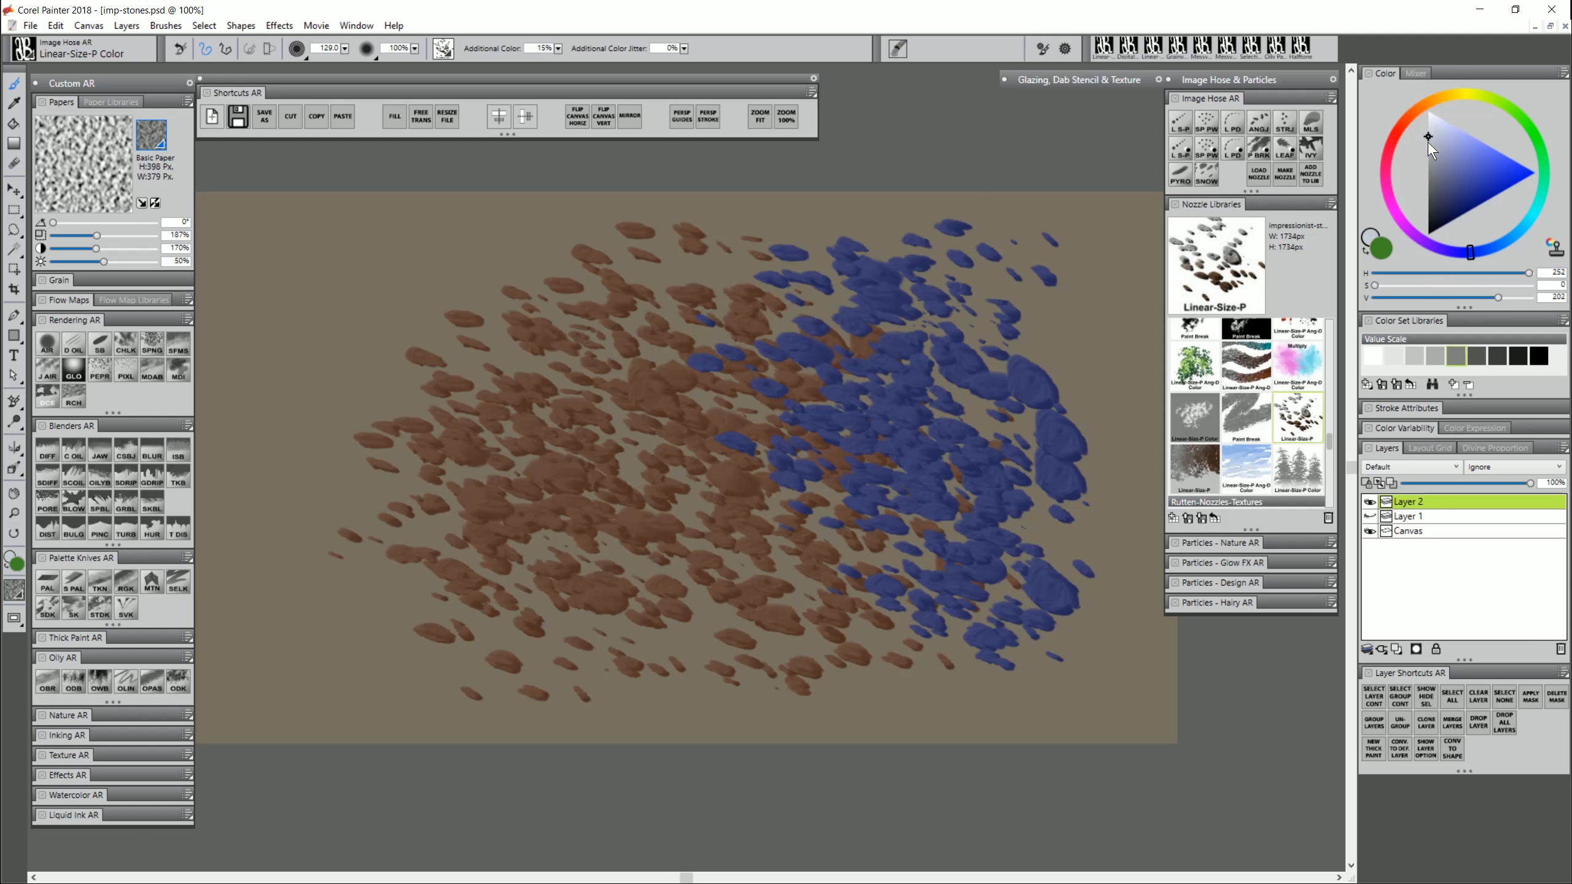
left_click(1449, 137)
left_click(1382, 246)
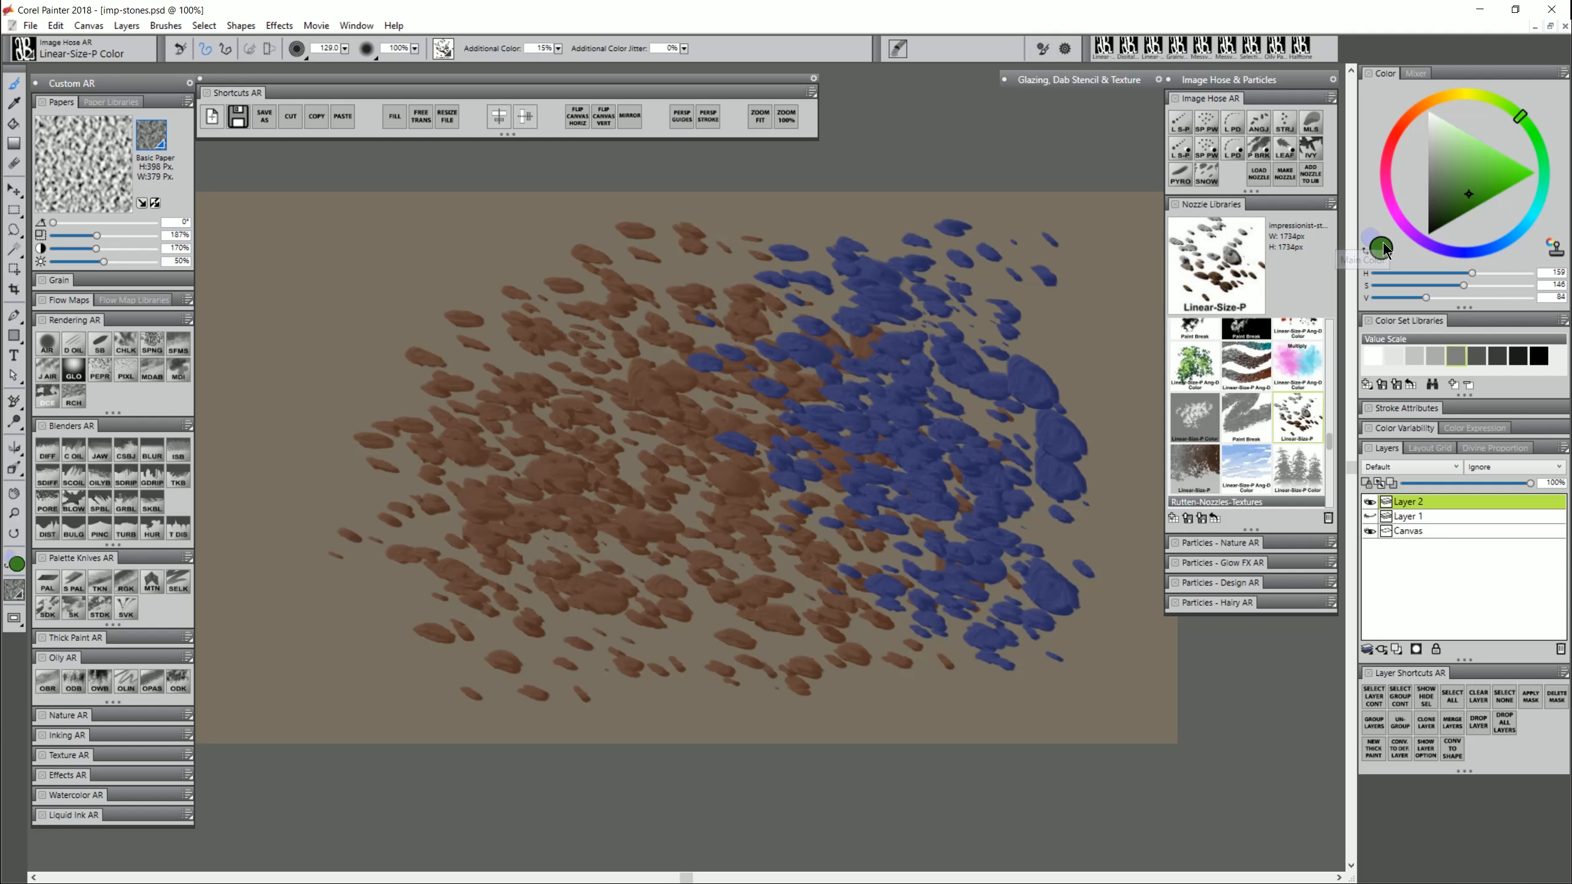